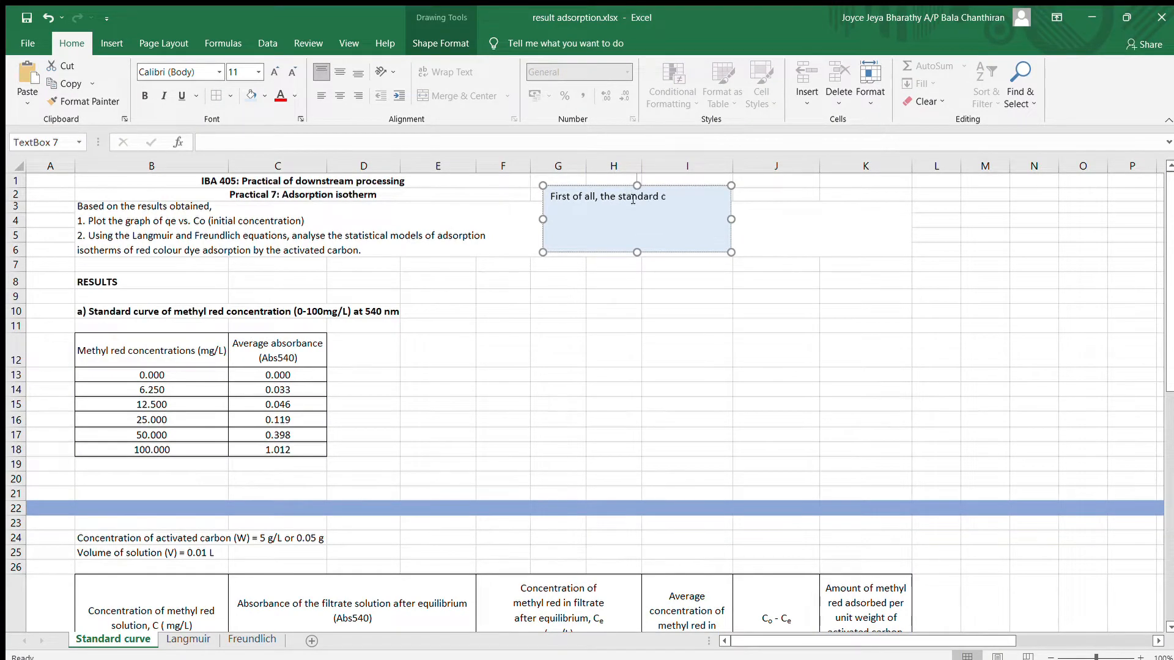
Complete the text box note as "First of all, the standard curve with the average absorbance against methyl red concentration is plotted." and shorten the box to fit
type("the average absorbanc")
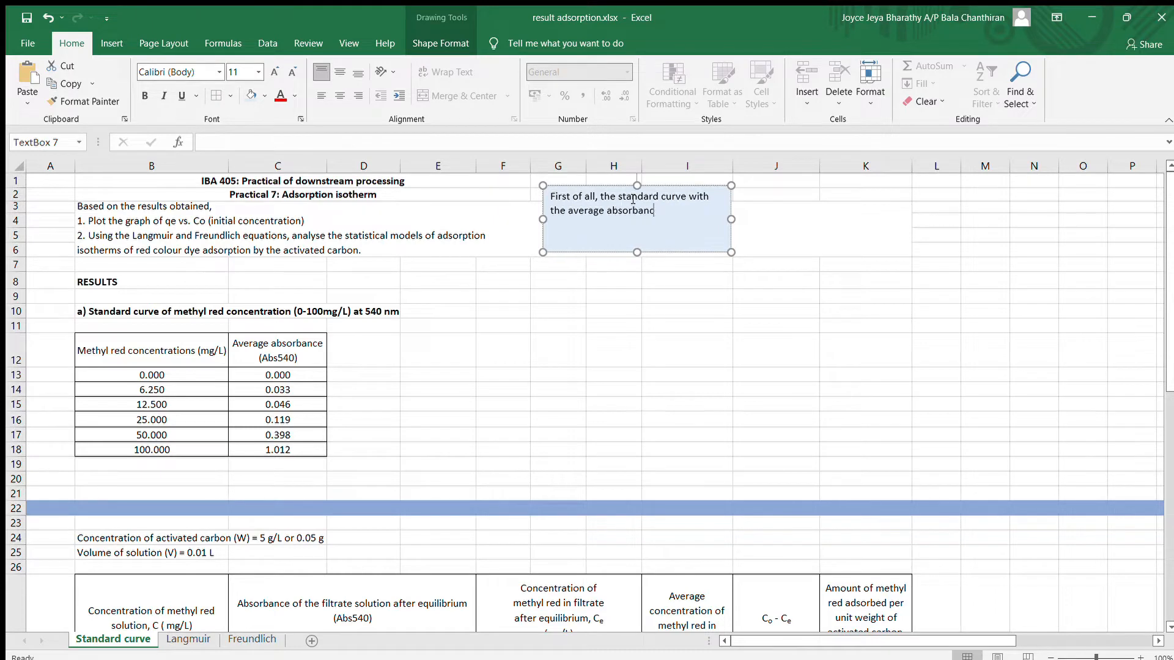
type("e against methyl redconcentration")
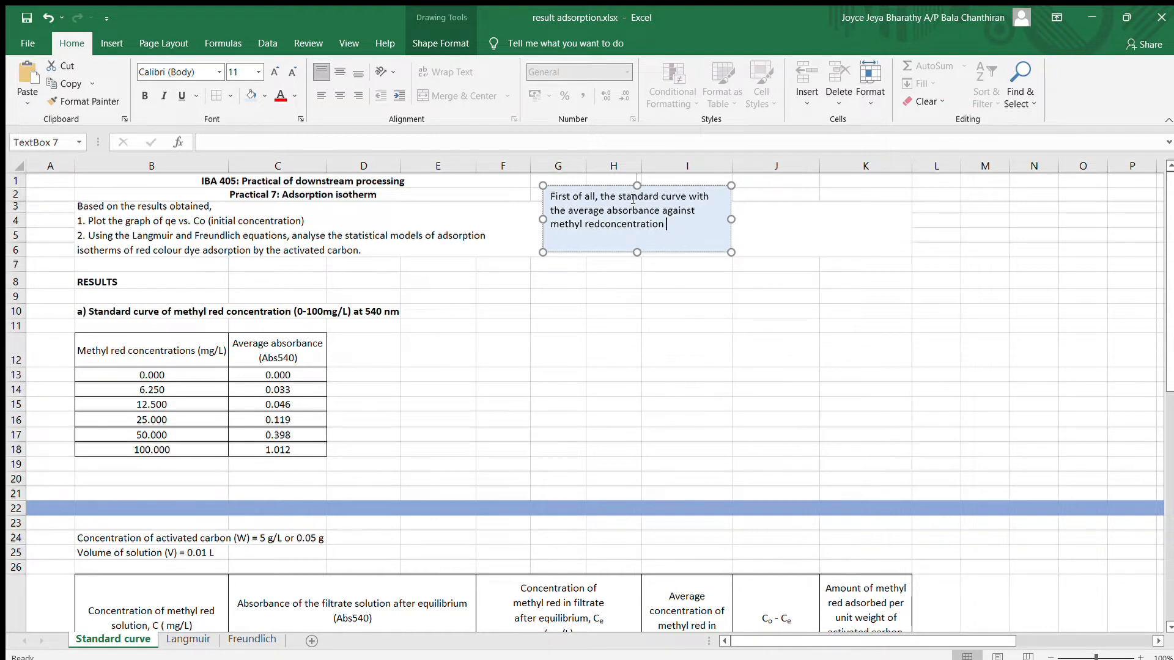
type(" is plotted.")
left_click(600, 222)
left_click_drag(637, 252, 638, 237)
Plot B12:C18 as a scatter chart with smooth lines, markers and axis titles, placed beneath the note
left_click(490, 310)
mouse_move(153, 353)
left_mouse_down()
mouse_move(287, 434)
mouse_move(281, 449)
left_mouse_up()
left_click(111, 44)
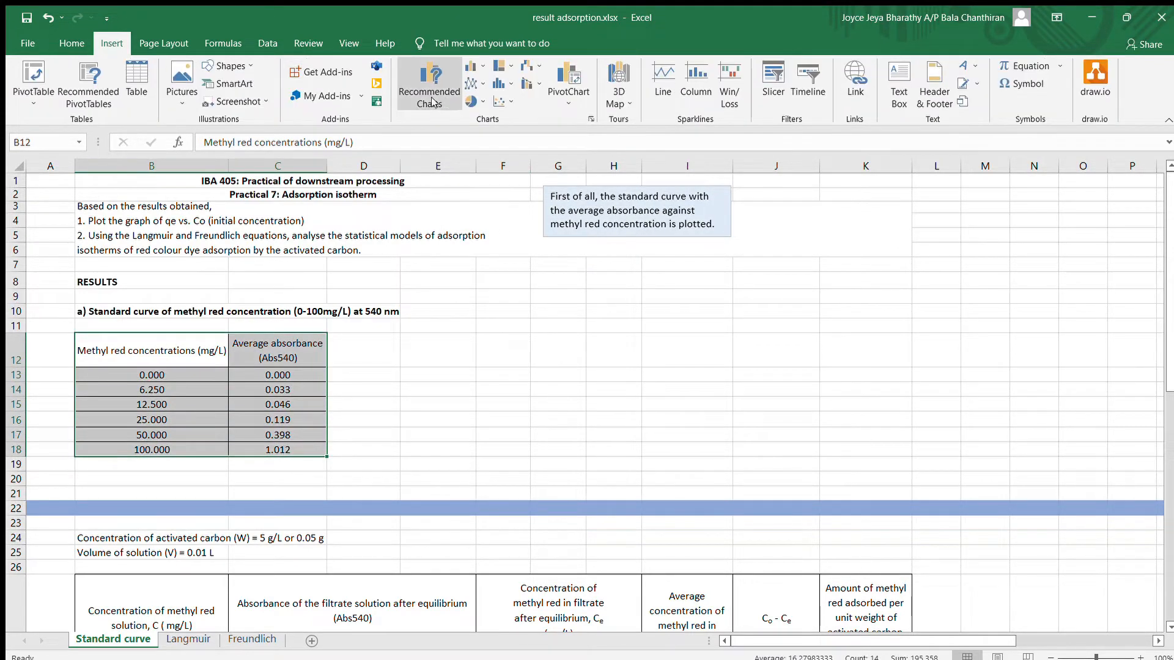
left_click(504, 99)
left_click_drag(716, 313, 807, 275)
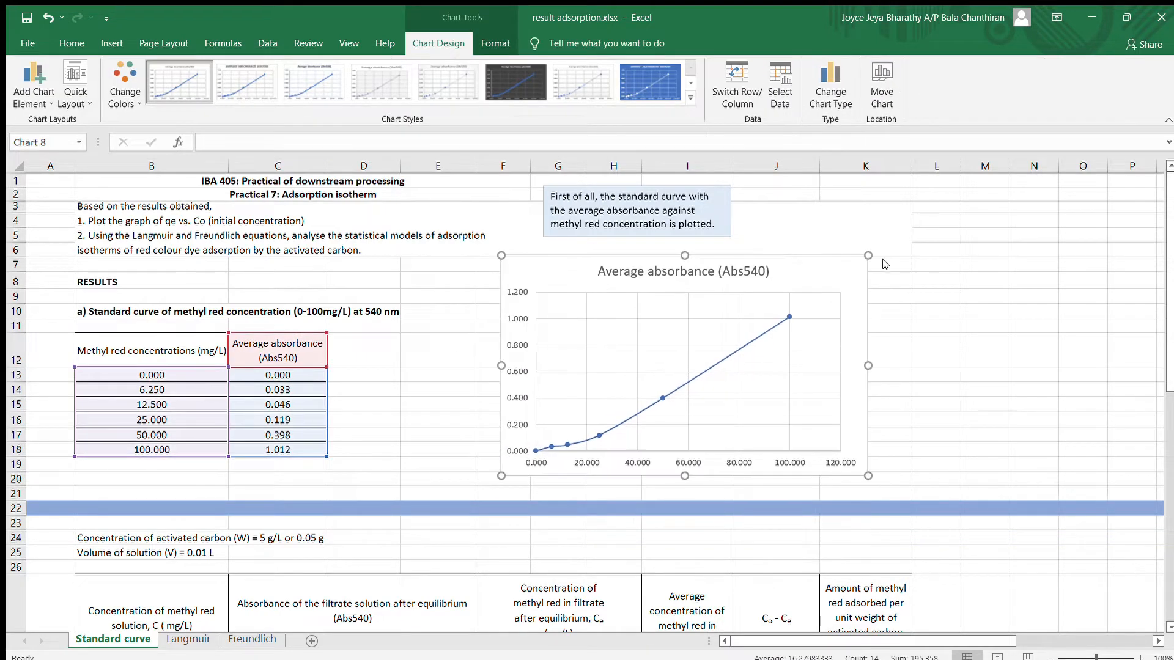
left_click(914, 291)
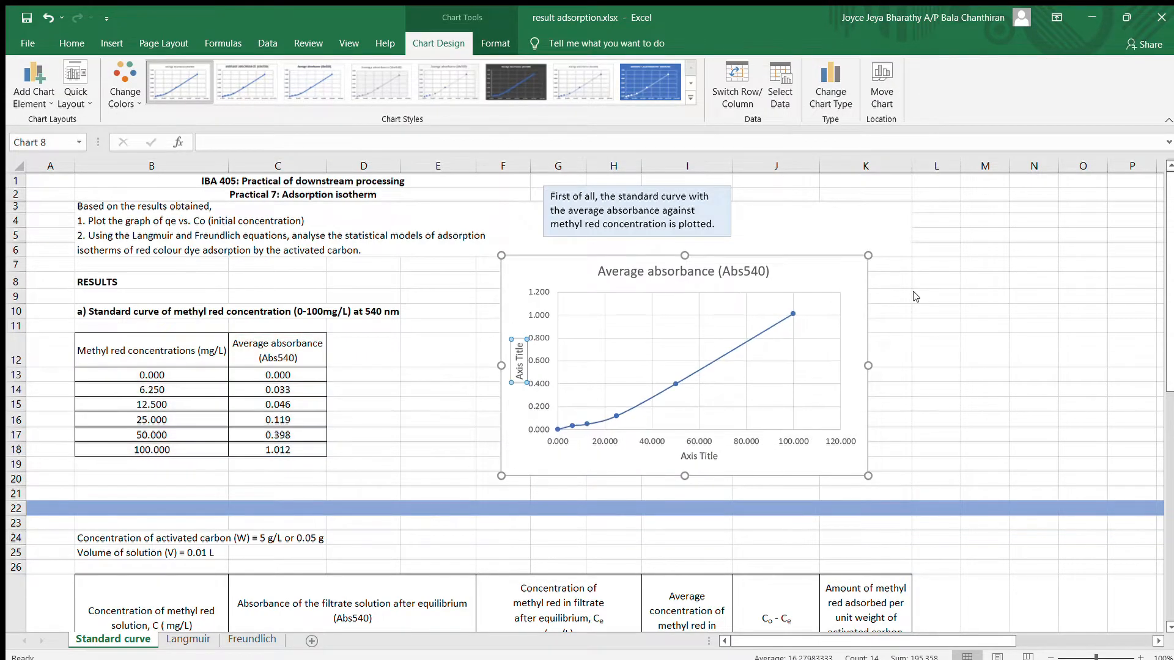
Add a linear trendline with intercept 0.0, showing its equation and R-squared value in a label above the line
left_click(686, 376)
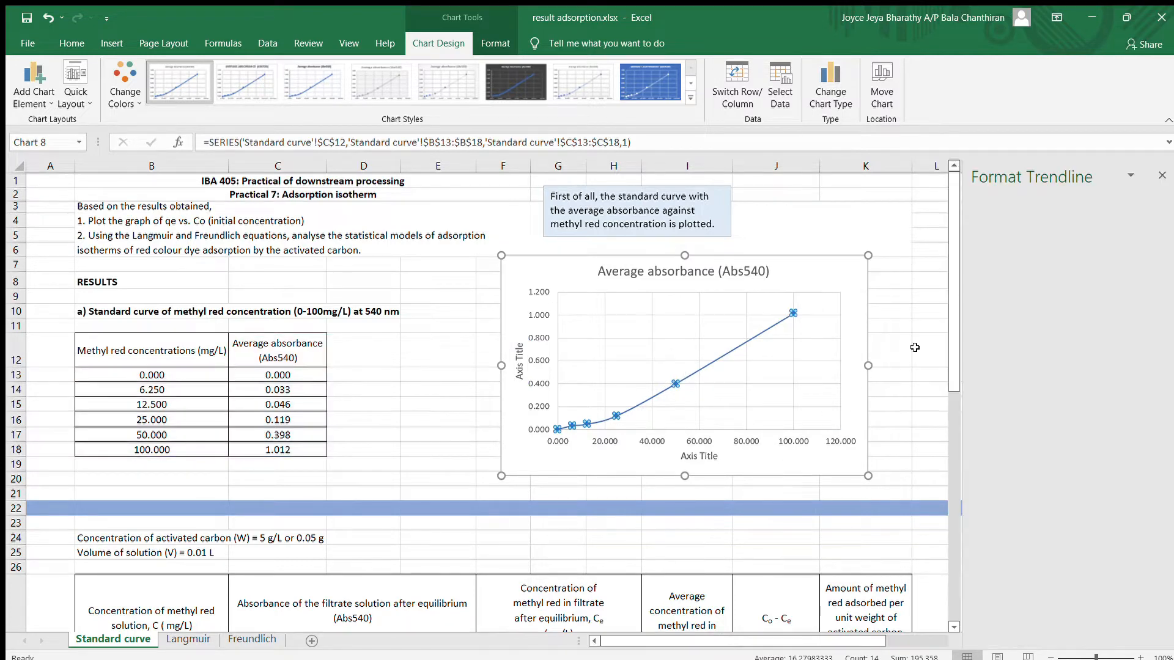
scroll(1041, 491, "down", 1)
left_click(993, 590)
left_click(993, 609)
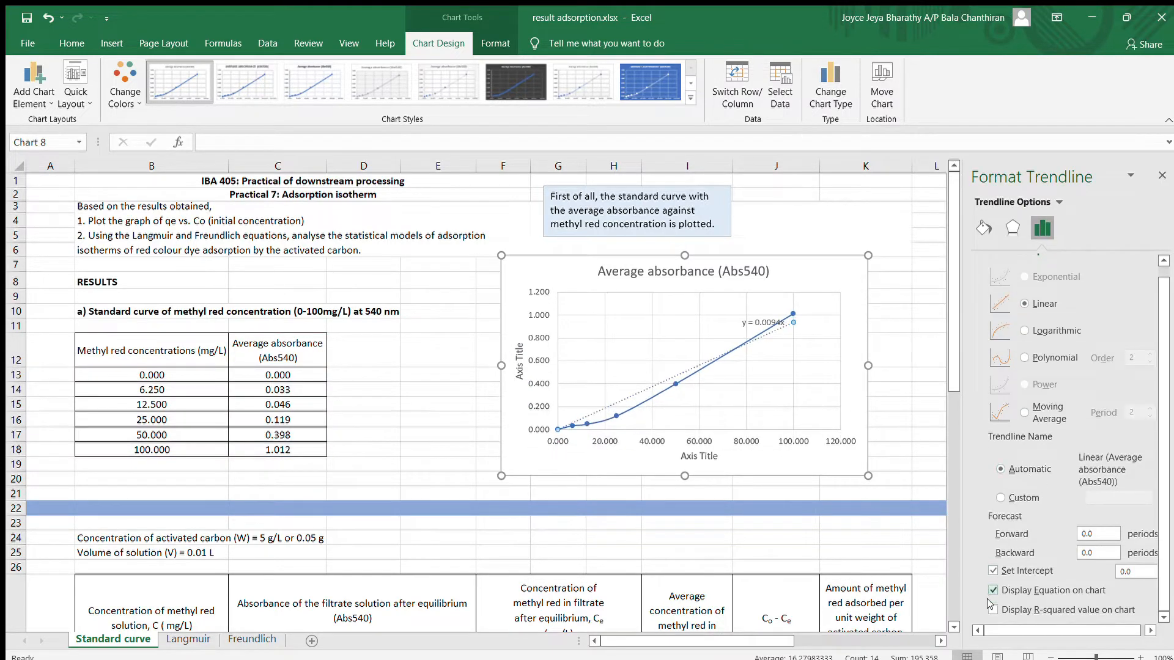
left_click(751, 317)
left_click_drag(751, 312, 726, 309)
Set the chart's horizontal axis title to "Methyl red concentration (mg/L)"
left_click(672, 270)
left_click_drag(764, 271, 598, 273)
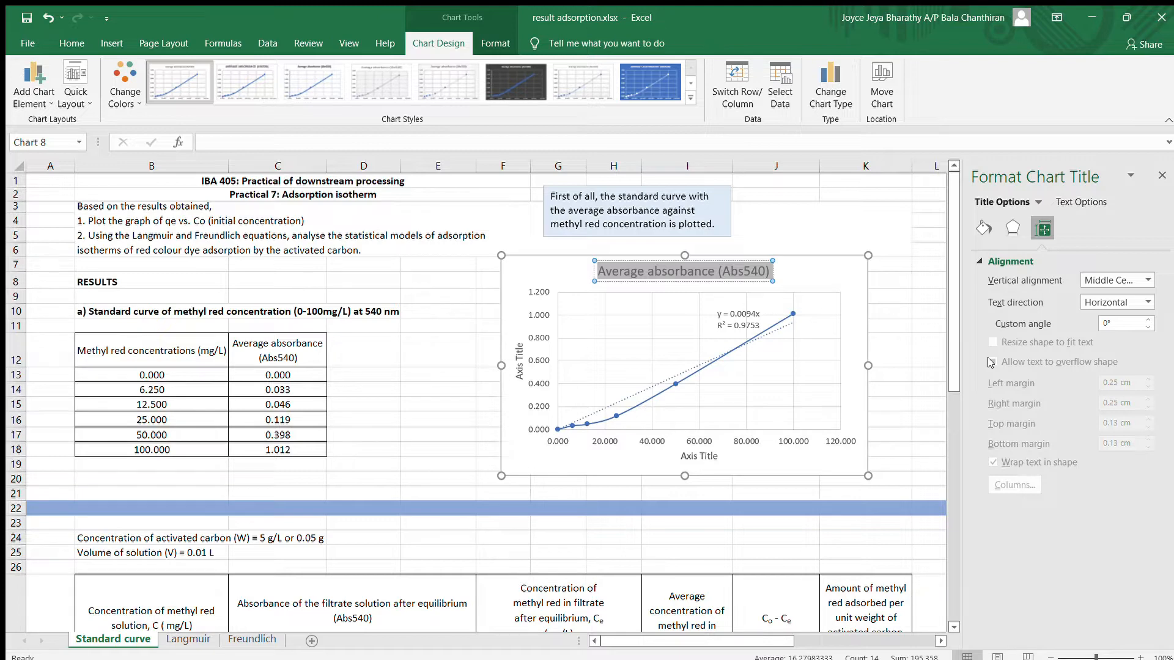
left_click(683, 460)
left_click_drag(715, 455, 672, 456)
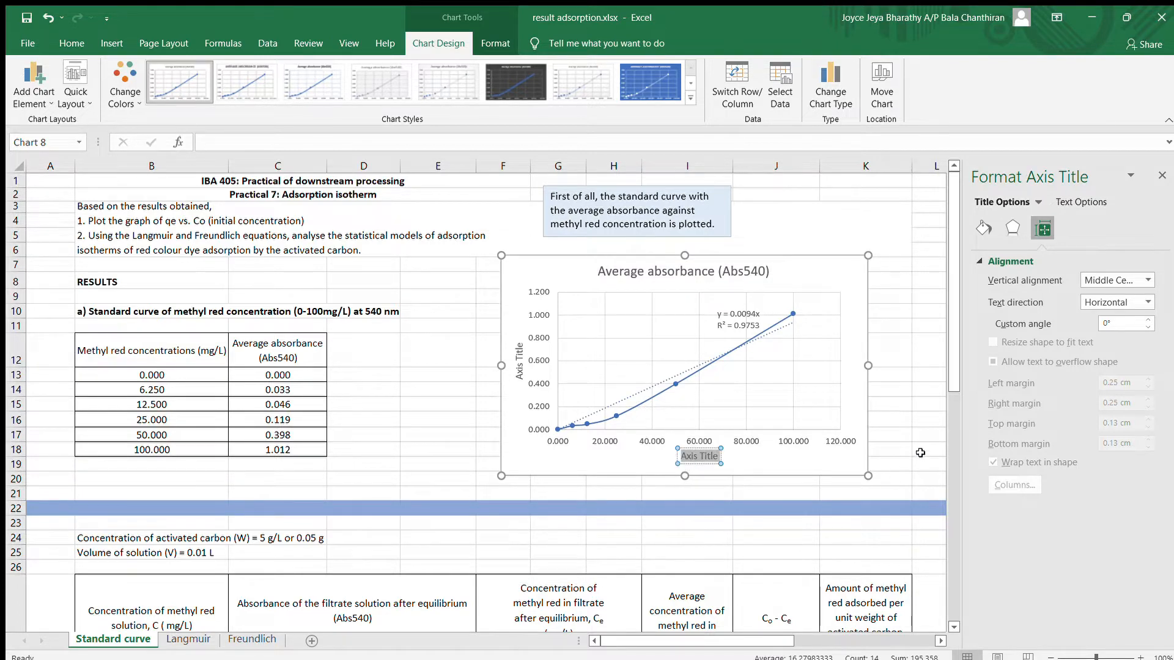
key("Delete")
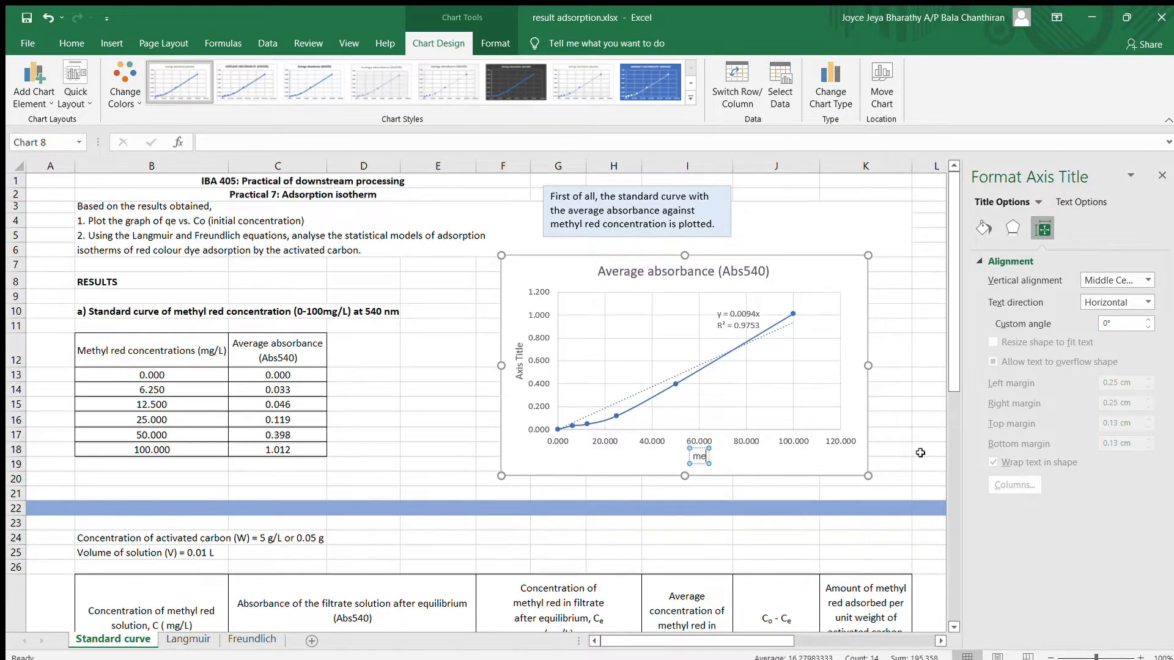
type("Methyl redconcer")
key("BackSpace")
key("BackSpace")
key("BackSpace")
key("BackSpace")
key("BackSpace")
key("BackSpace")
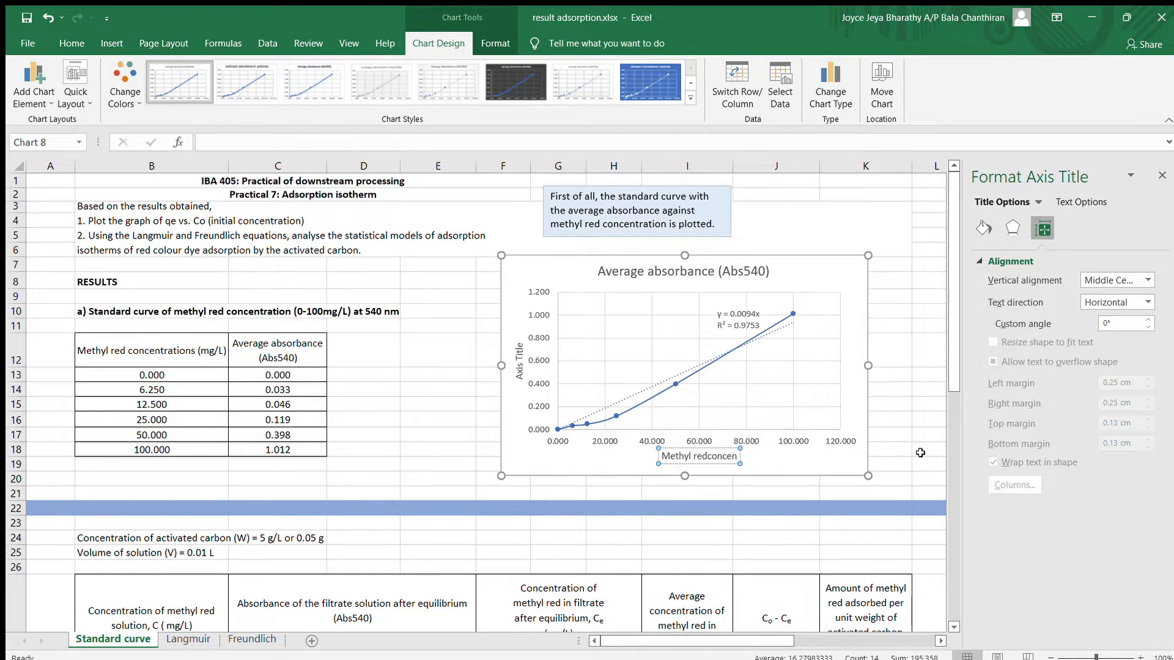
type("concentration")
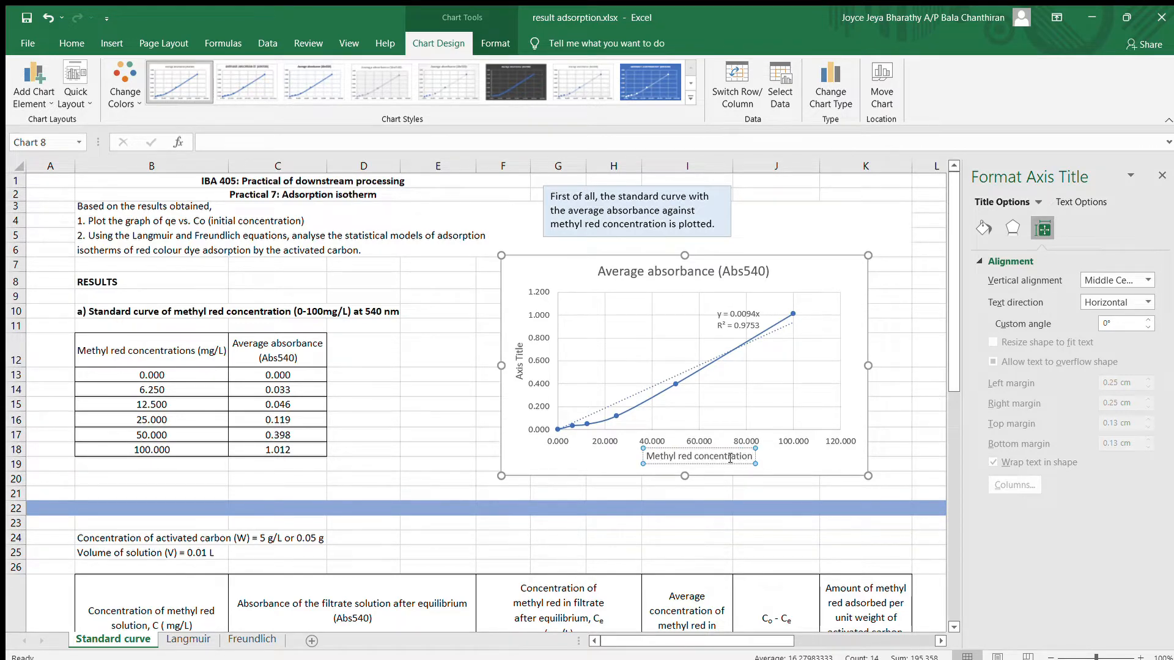
type(" (mg/L)")
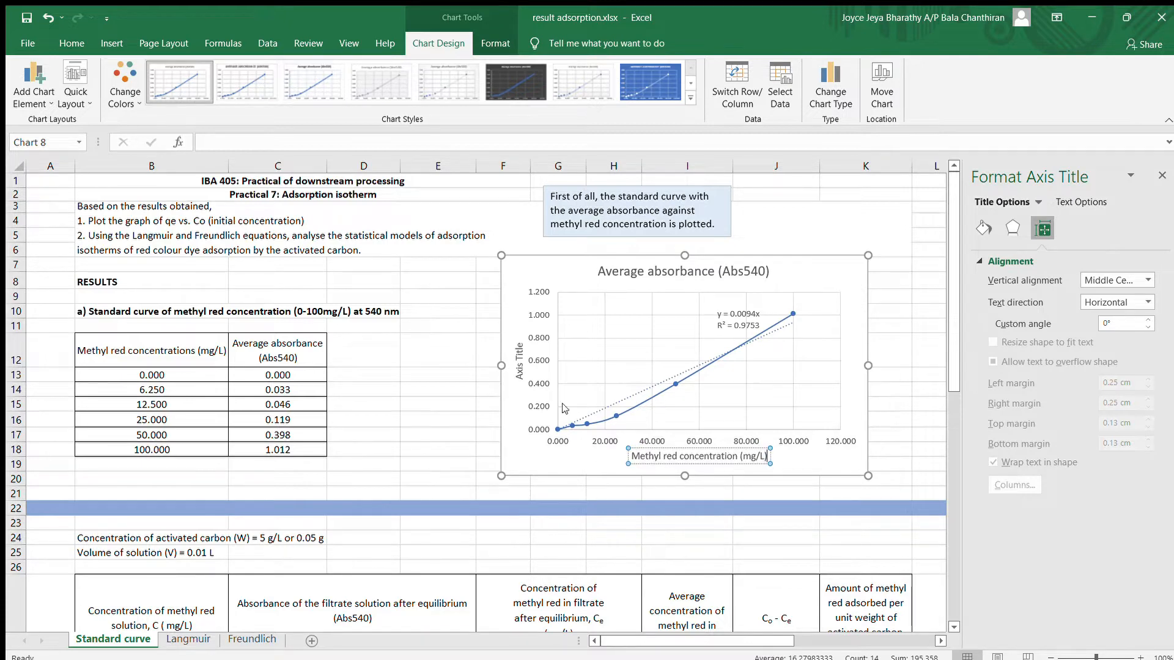
Set the vertical axis title to "Average absorbance at 540 nm" and shift the chart slightly to the right
left_click(520, 376)
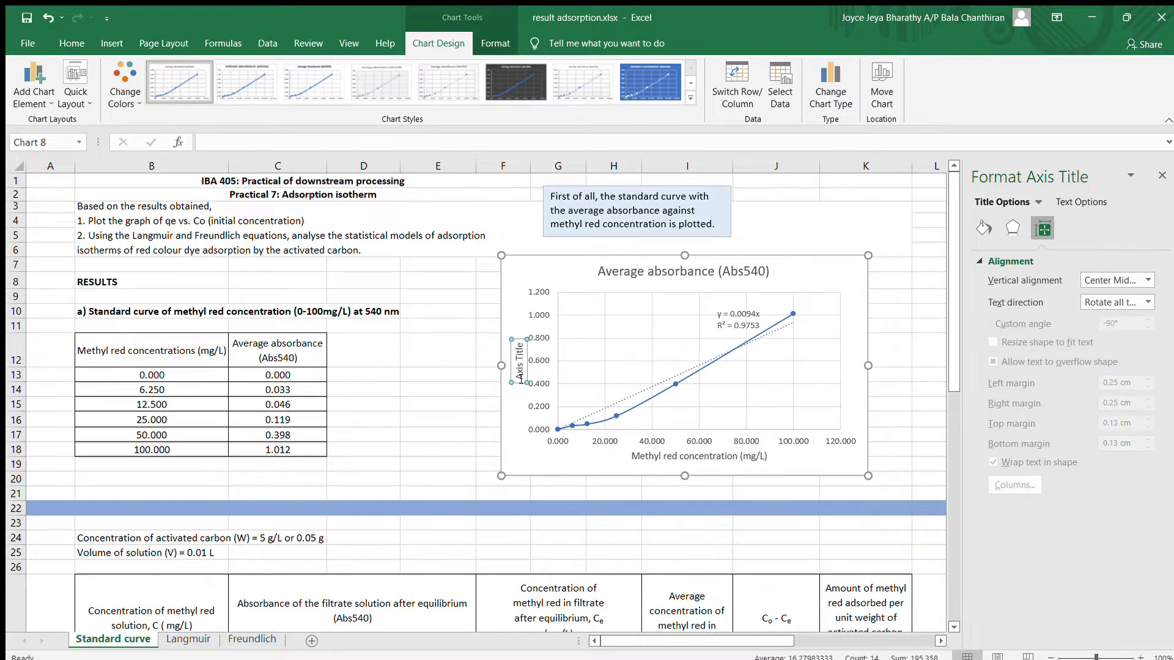
left_click_drag(522, 374, 519, 336)
type("Average absorbance at 50")
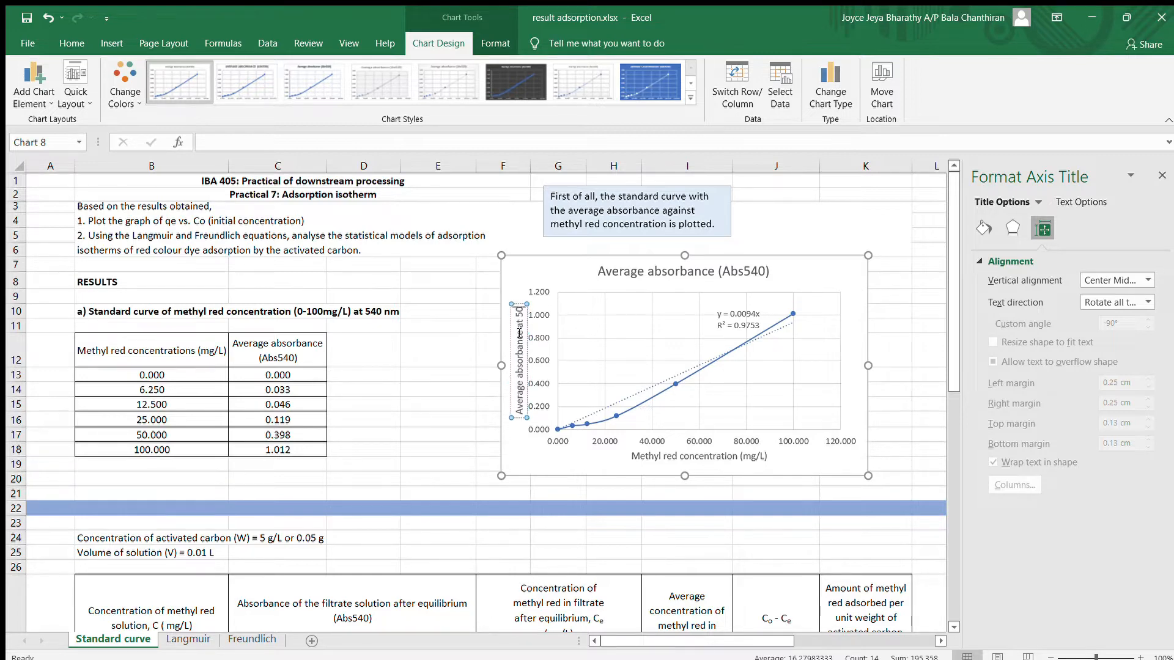
key("BackSpace")
type("40 nm")
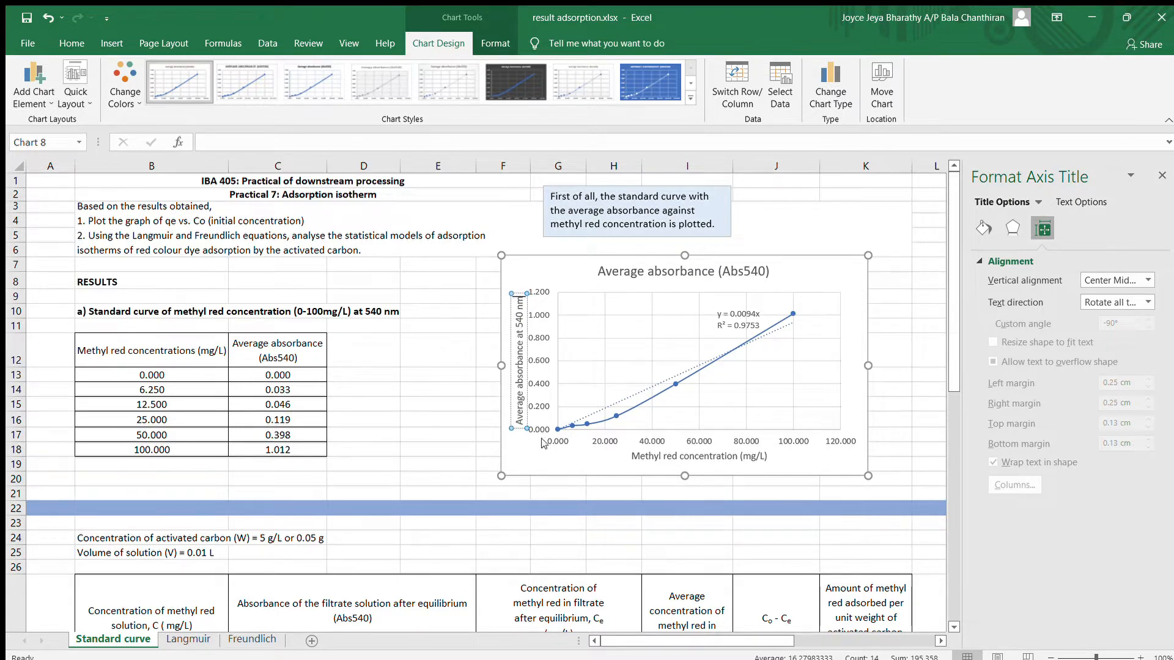
left_click(542, 458)
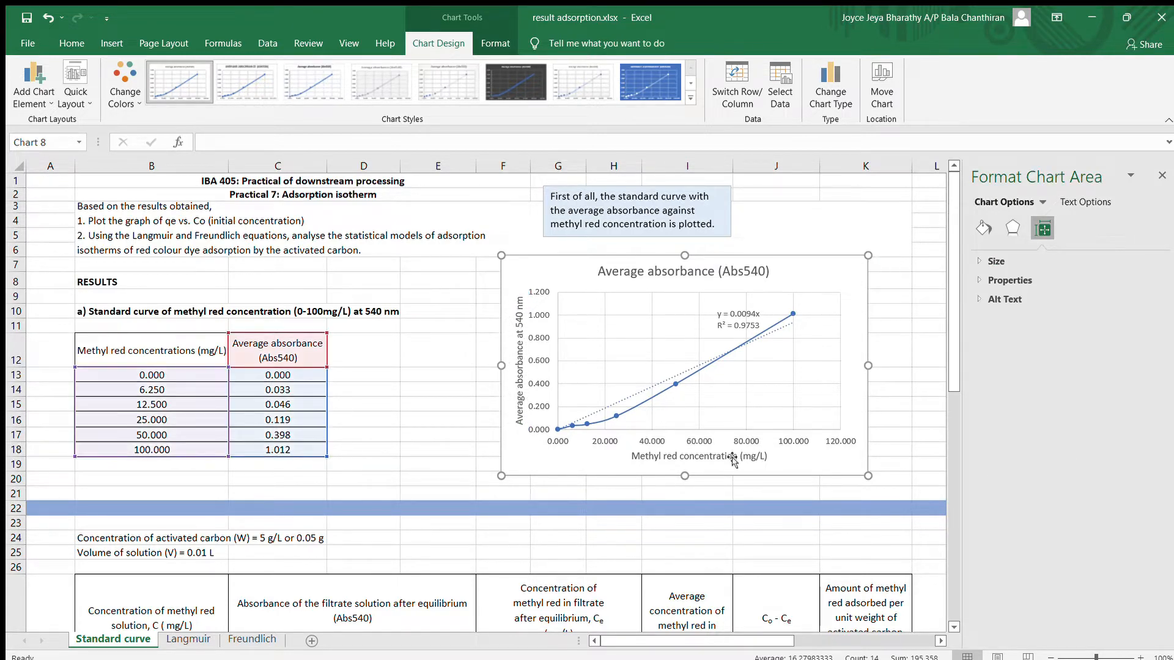
left_click_drag(796, 259, 805, 258)
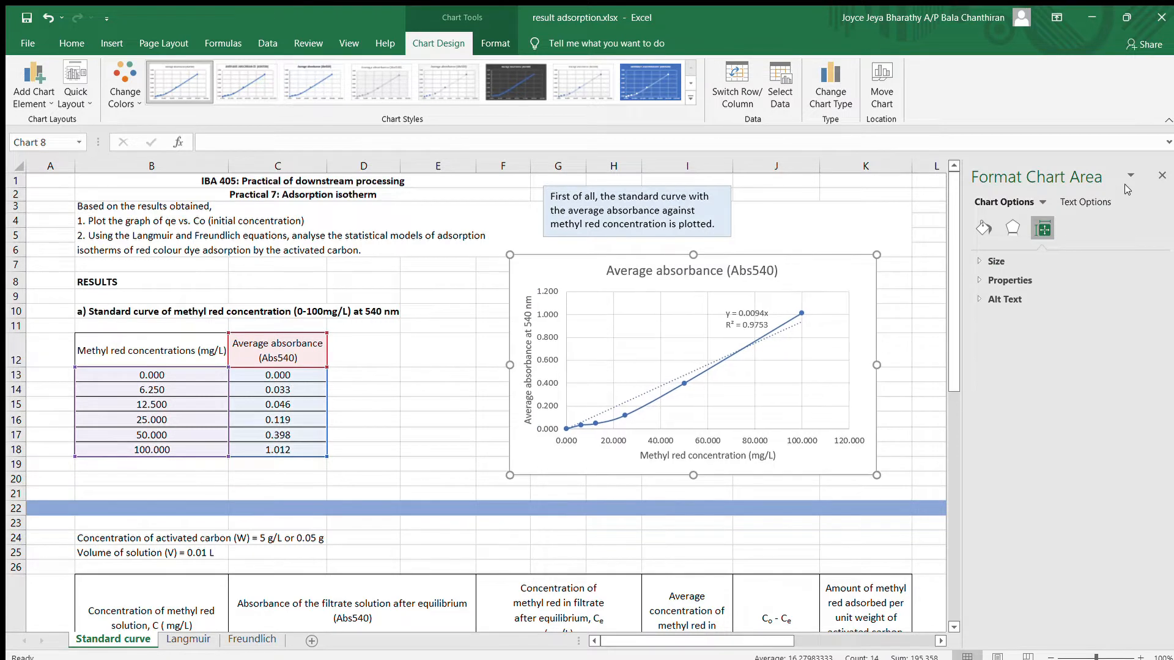
left_click(1161, 176)
Enter "So, based on the standard curve obtained, the linear equation is y=0.0094x" in cell B20
left_click(122, 475)
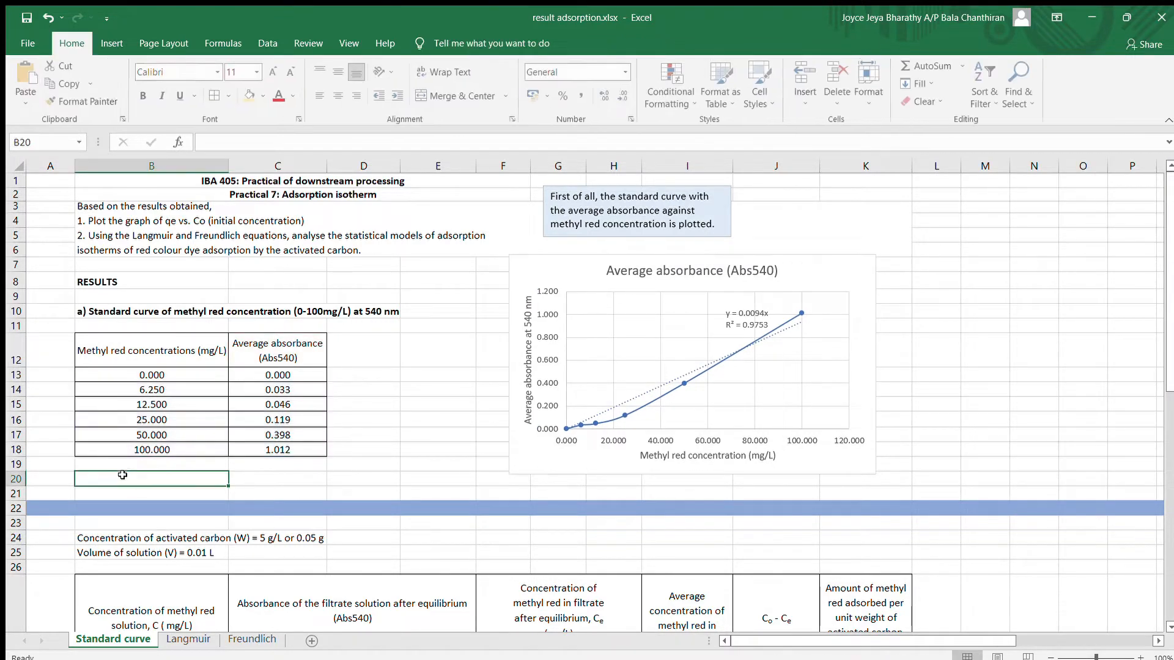
type("So, based ")
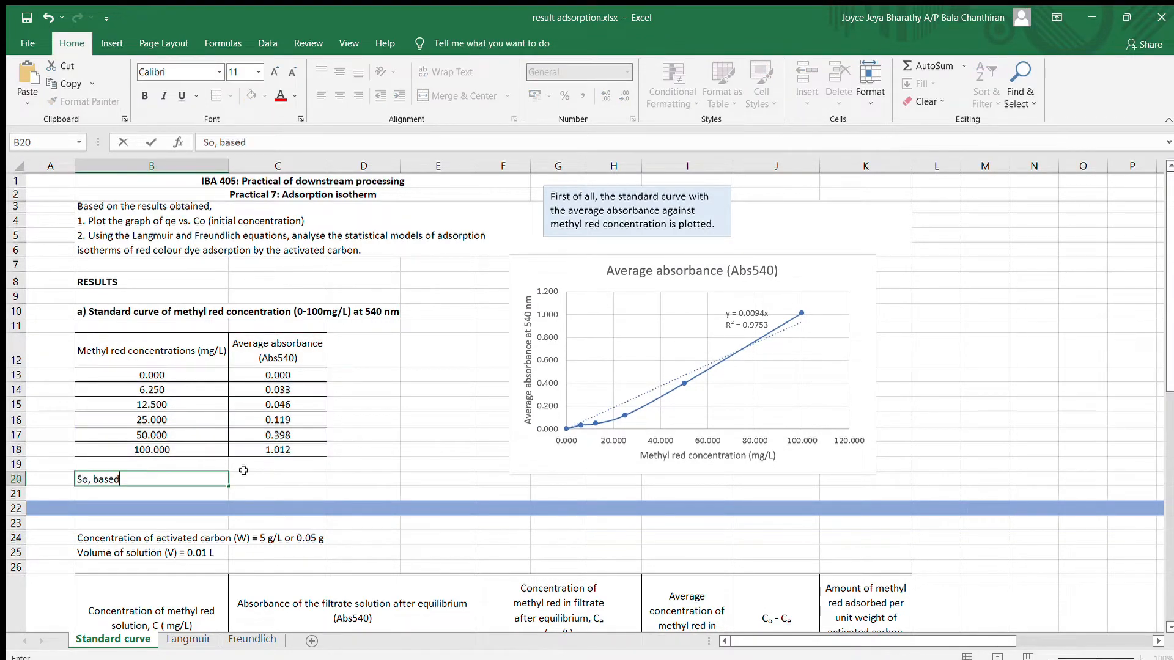
type("on the standard cur")
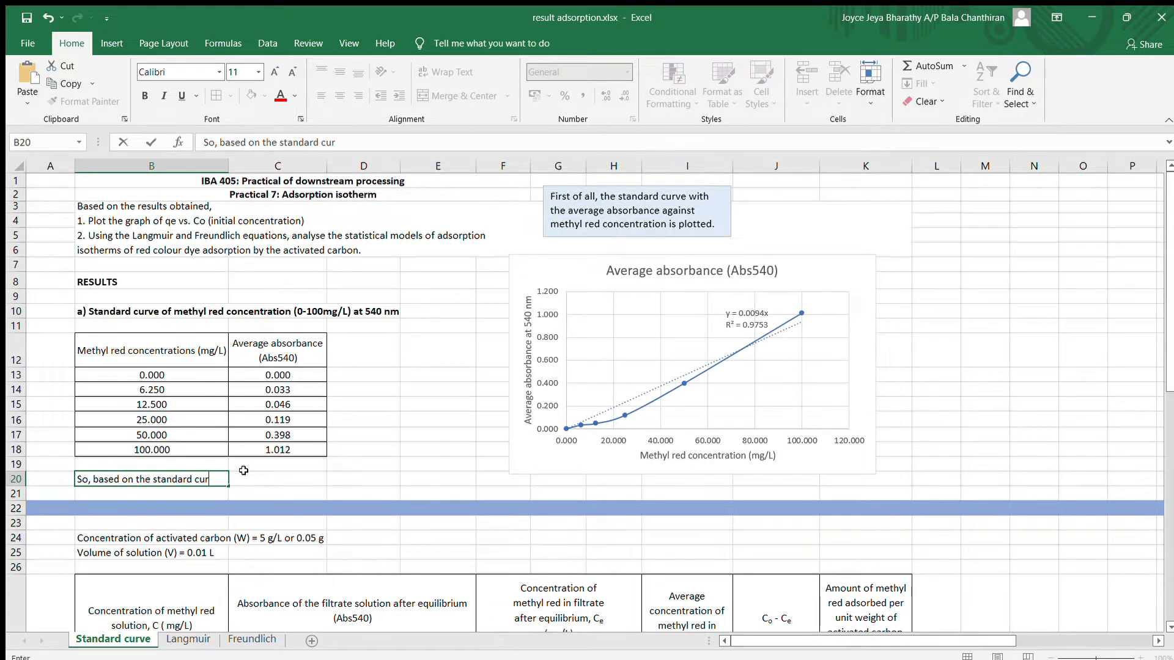
type("ve obtained, the linear equatiom")
type("is")
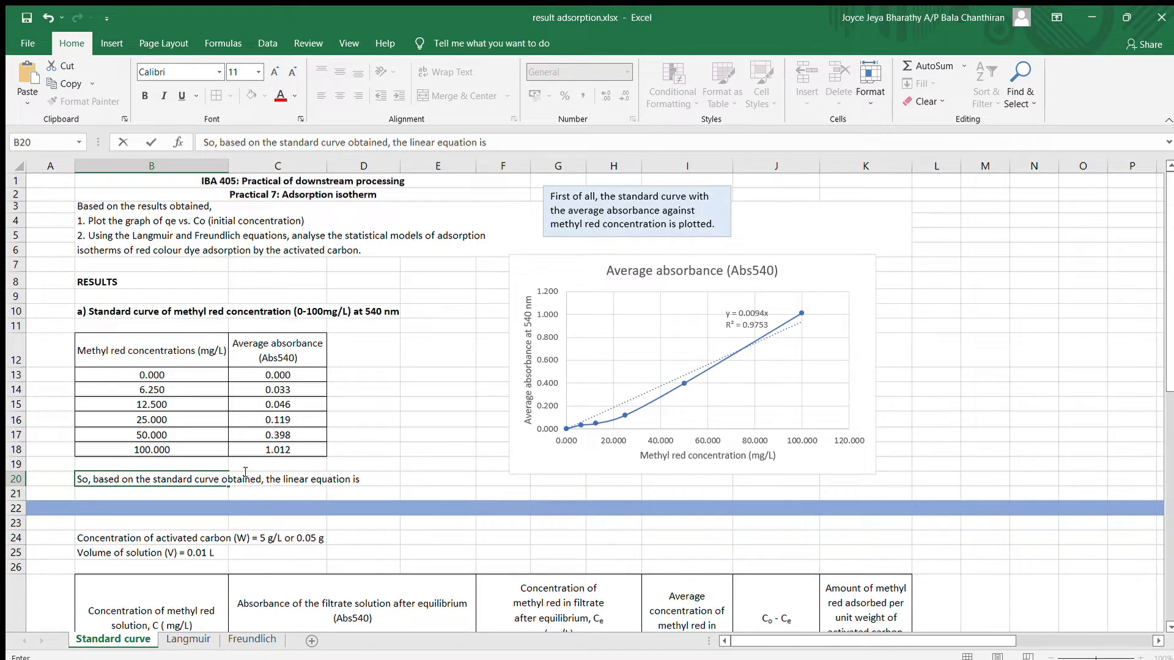
type(" y=0.0094x")
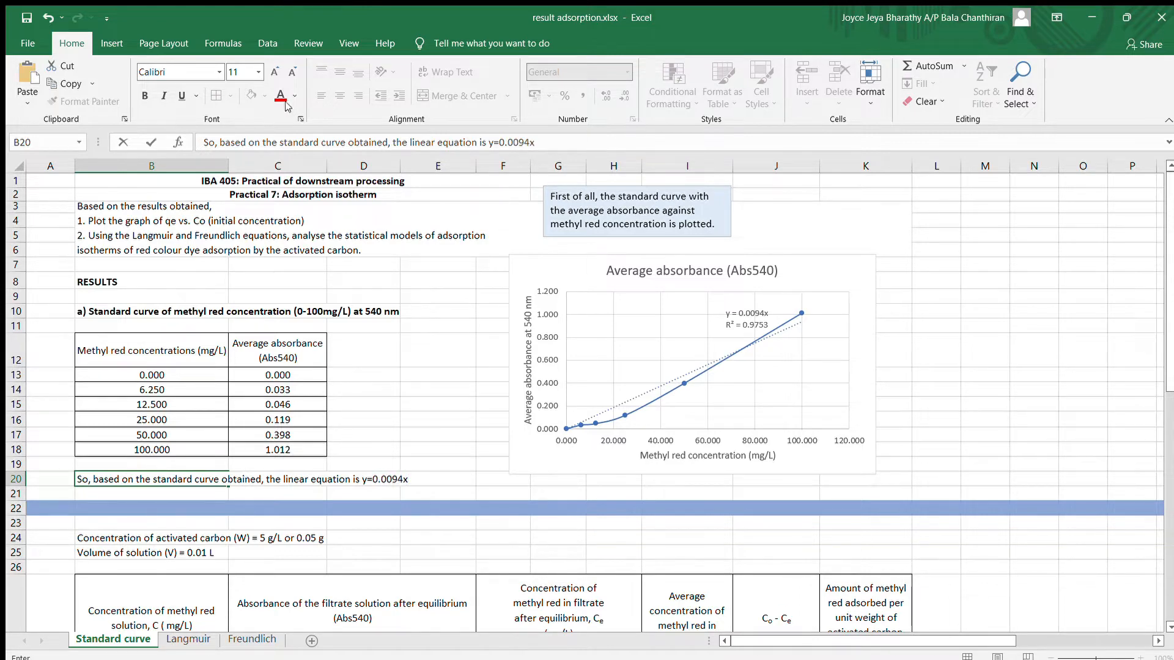
left_click(351, 479)
left_click(419, 451)
left_click(89, 481)
left_click(250, 97)
left_click_drag(219, 471, 437, 483)
left_click(49, 17)
left_click(48, 18)
Highlight the linear equation statement by filling B20:D20 with light gold
left_click_drag(107, 477, 394, 482)
left_click(250, 97)
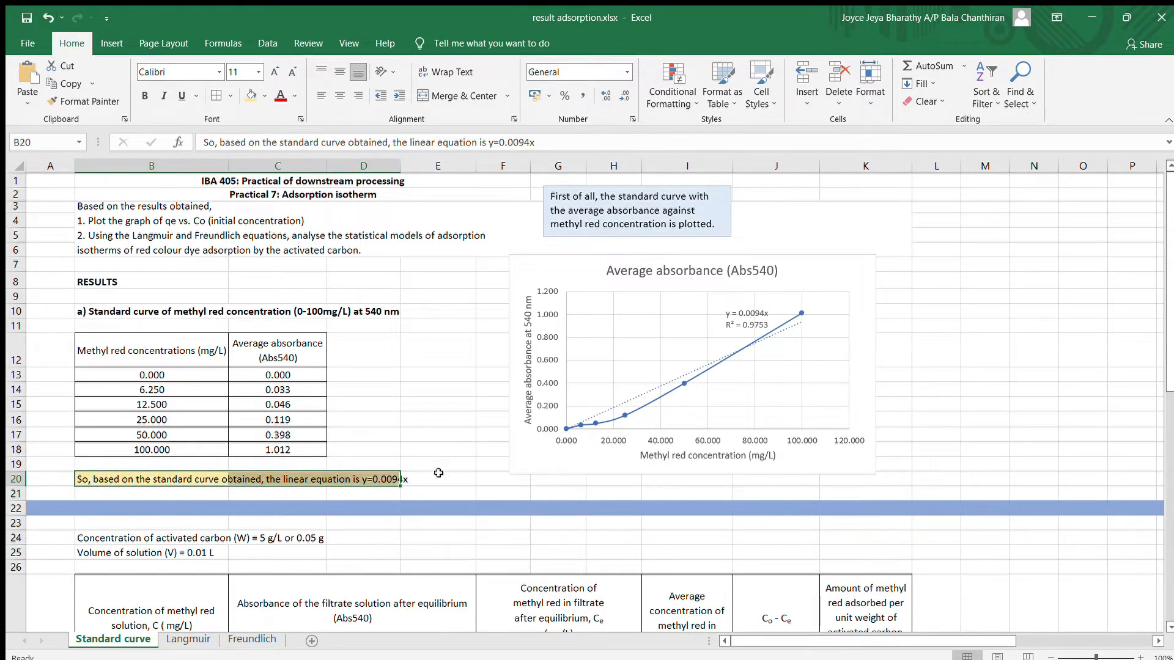
left_click(438, 474)
Insert a text box above the filtrate results table, spanning about H24 to K25, and fill it with light blue
scroll(544, 425, "down", 5)
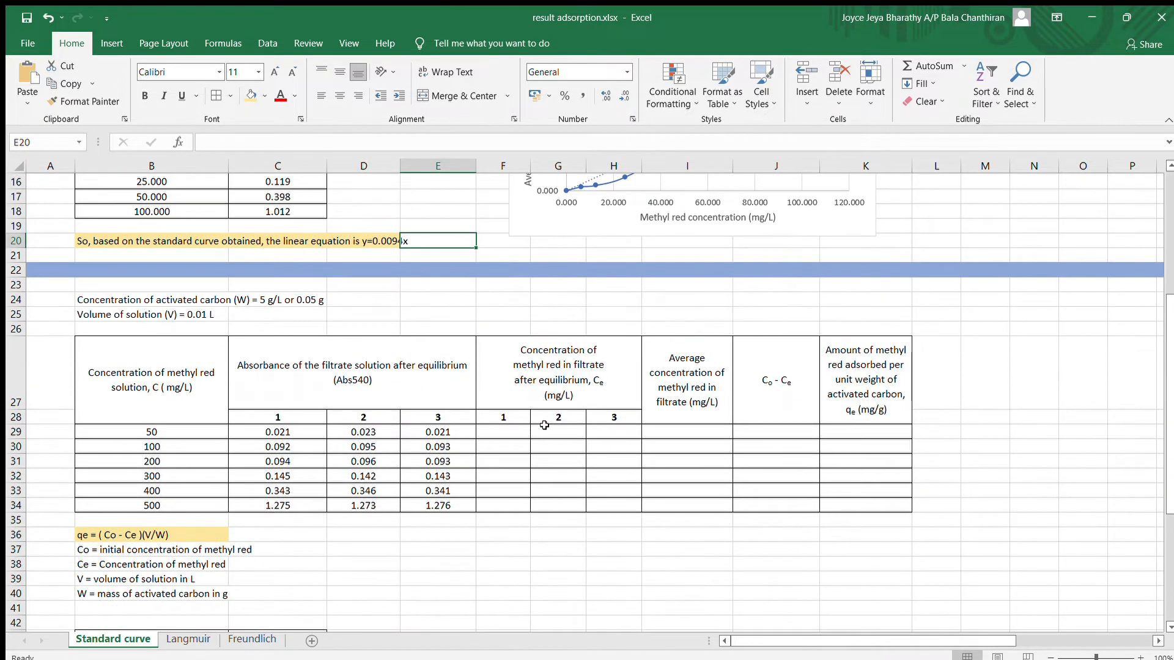
scroll(543, 422, "down", 3)
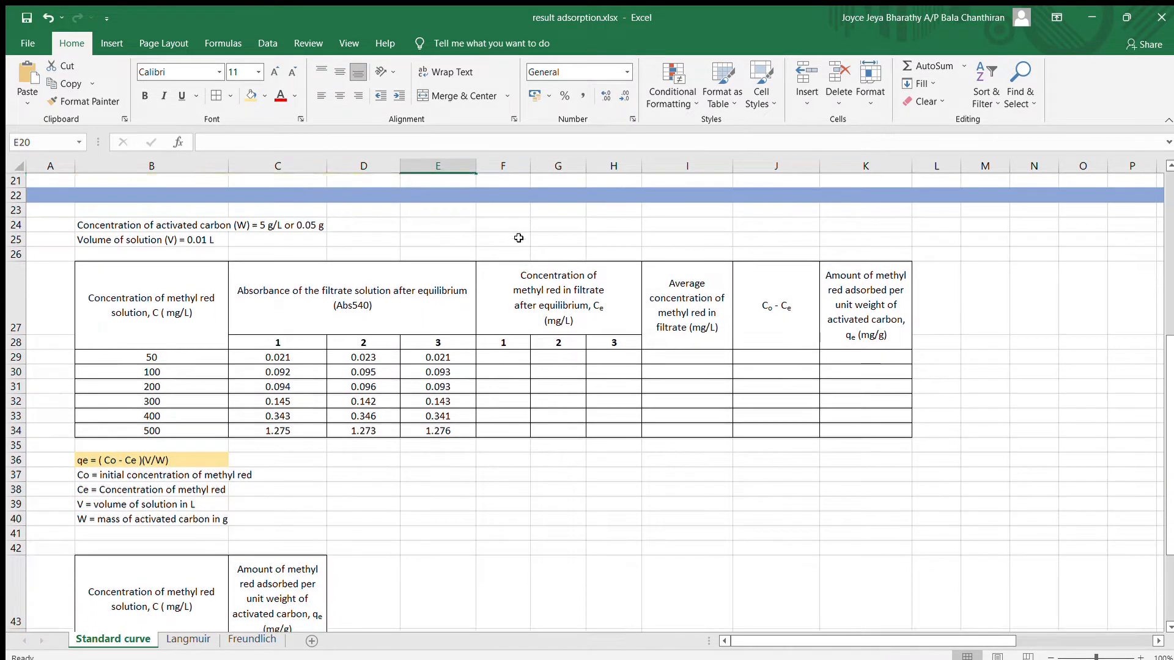
left_click(110, 43)
left_click(899, 85)
left_click_drag(598, 183, 844, 218)
left_click(264, 96)
left_click(340, 164)
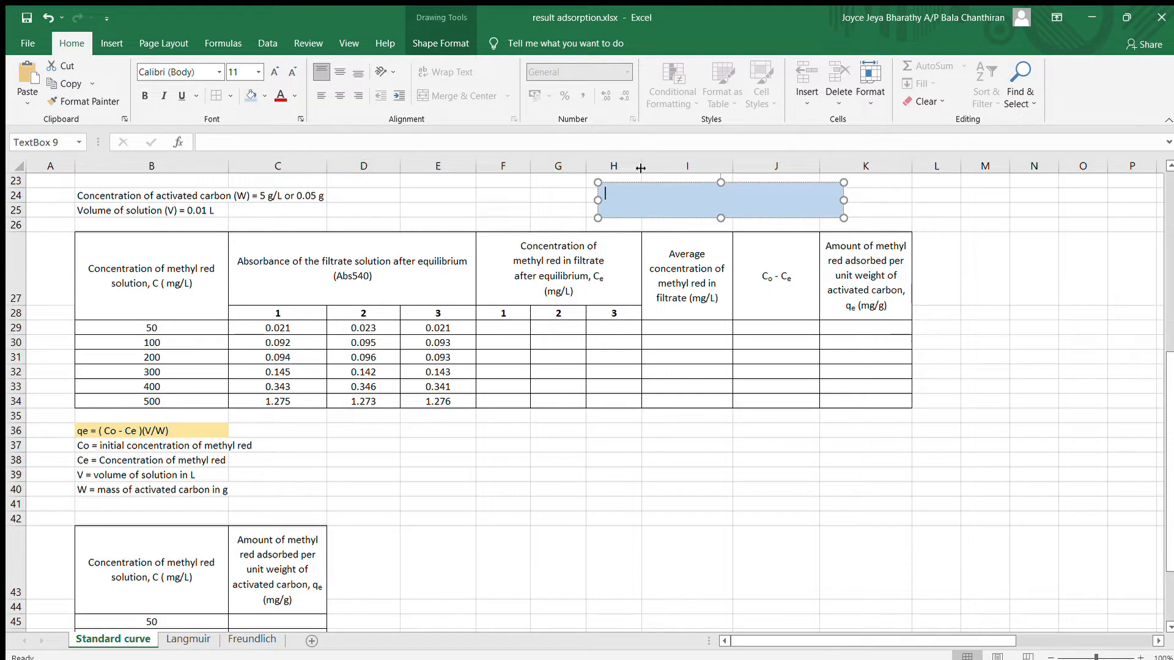
Write "Now, with the standard curve obtained, calculate the concentration for the absorbance result provided." in the text box and widen it slightly
type("Now")
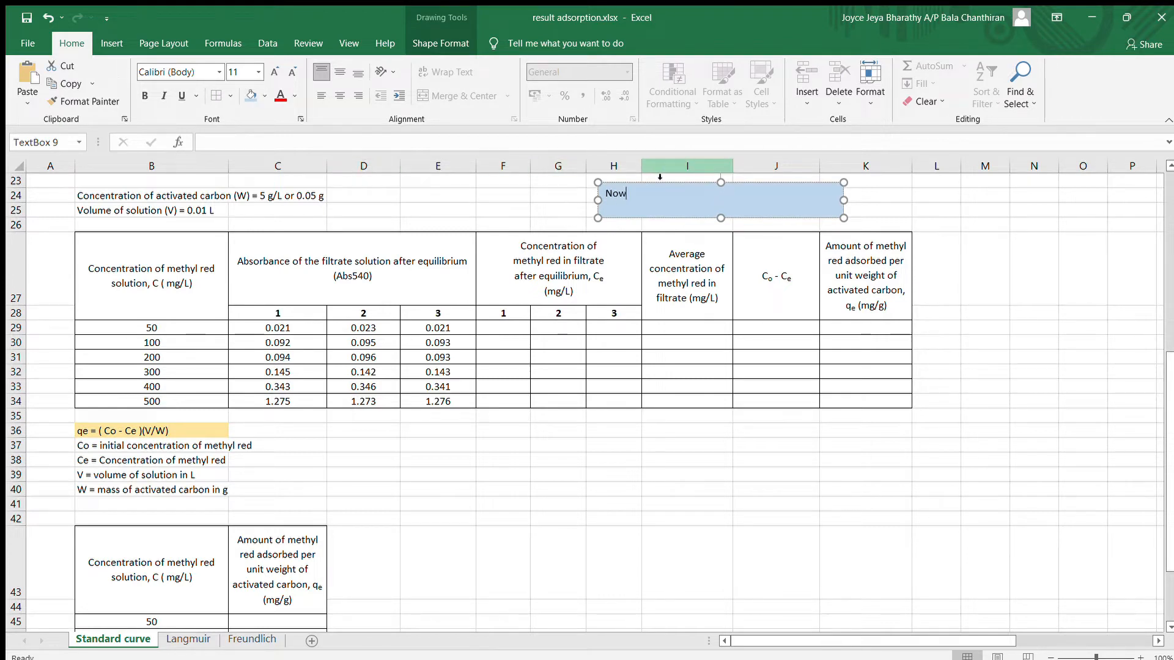
type(", with the standard curve obtained")
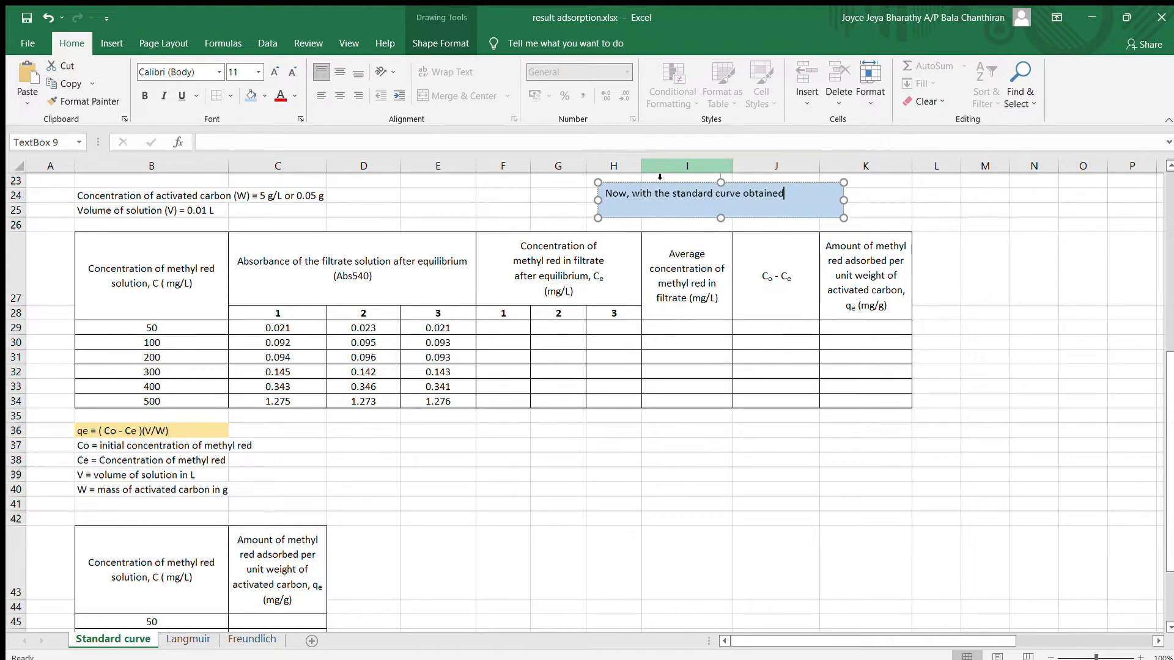
type(", ca")
type("concentra")
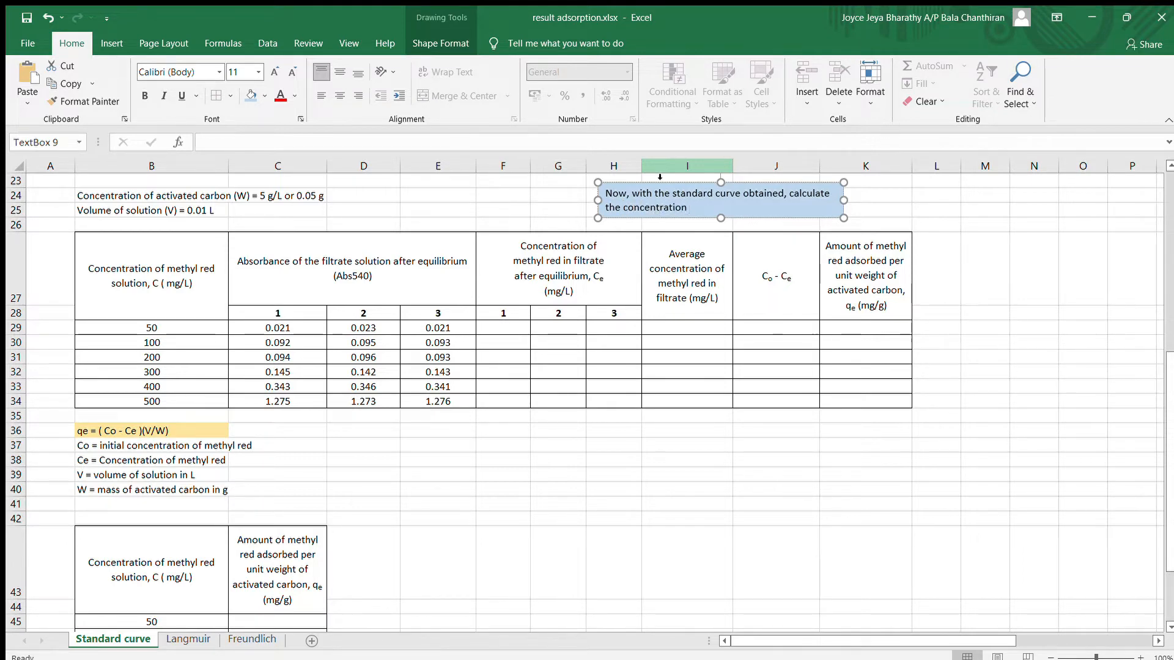
type("tion for the absorbance result")
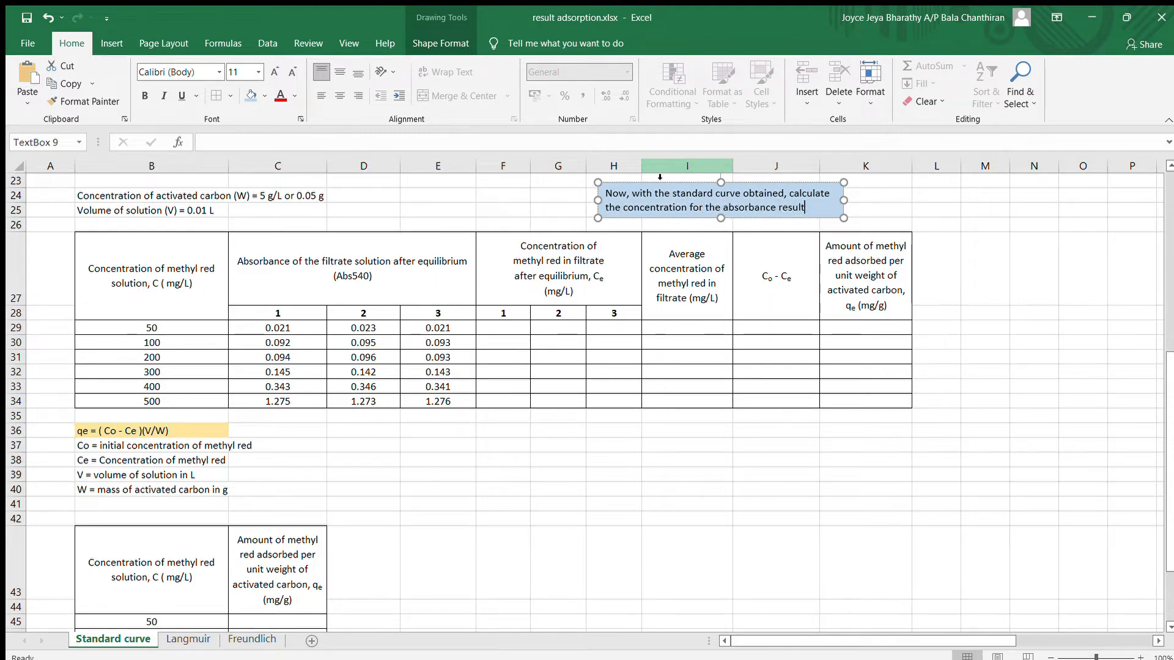
type(" provided")
left_click_drag(847, 198, 872, 199)
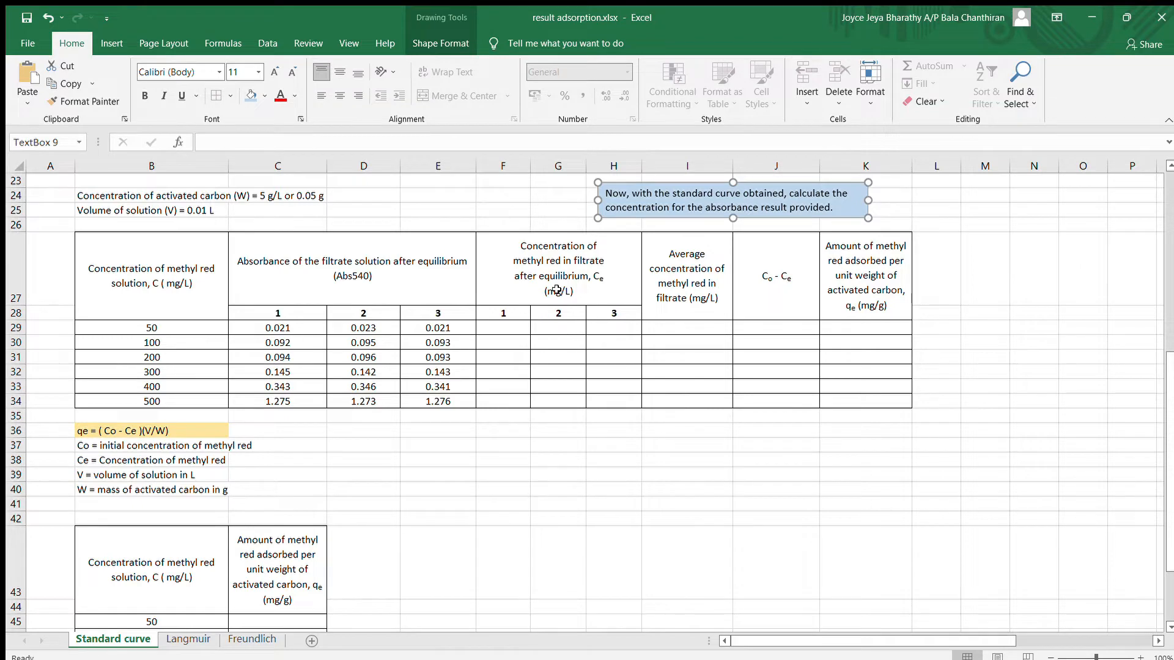
Calculate the first replicate's equilibrium concentration for the 50 mg/L solution in F29 with =C29/0.0094
left_click(512, 326)
type("=")
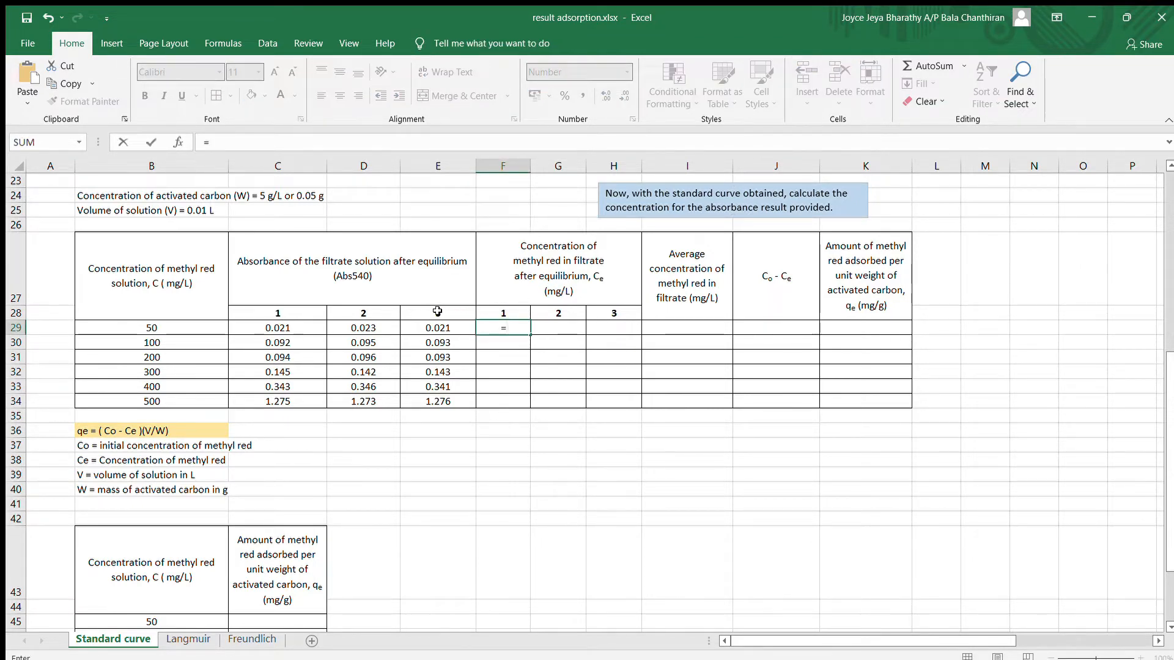
left_click(295, 328)
left_click(236, 142)
type("/0.009")
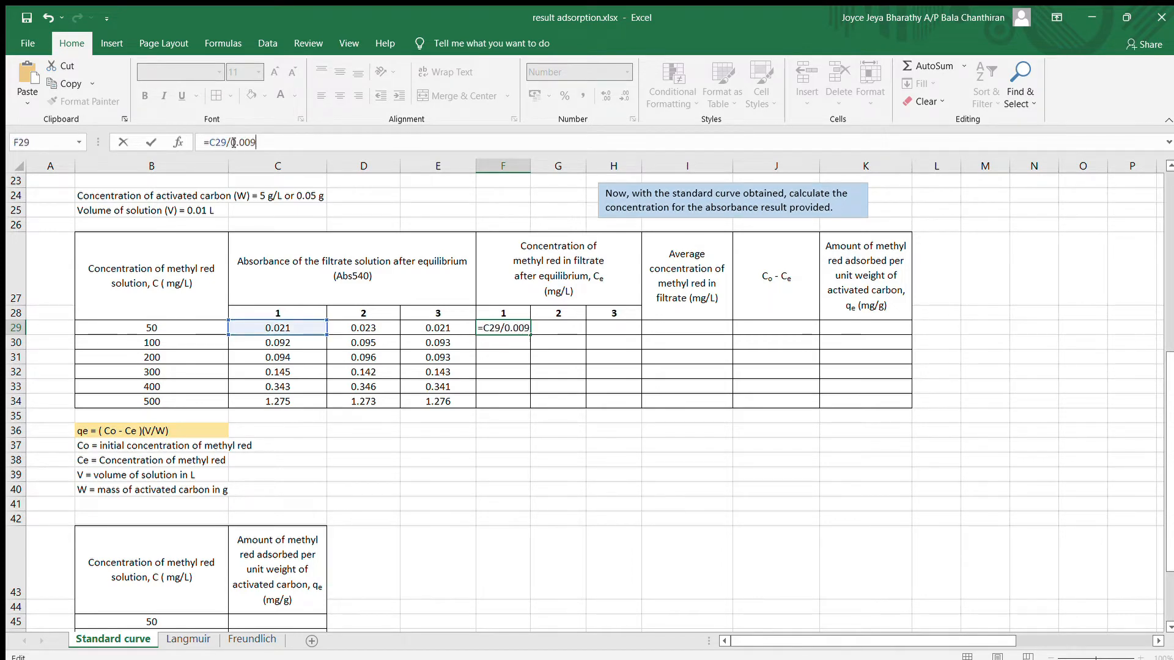
type("4")
key("Tab")
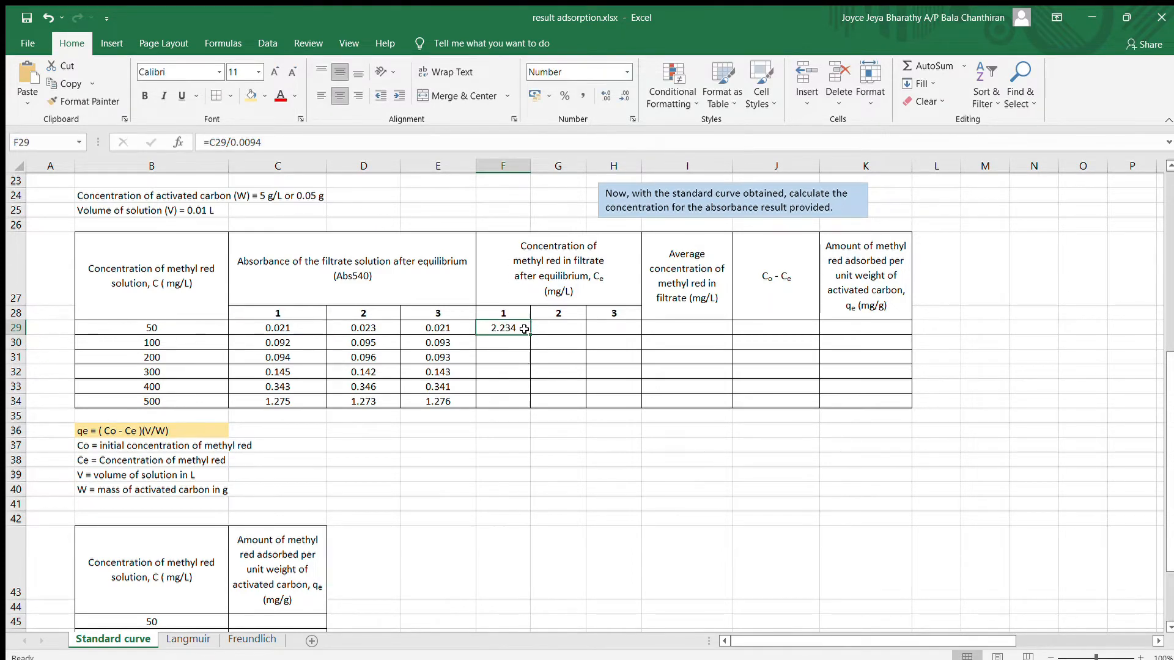
Fill the F29 equilibrium concentration formula across all replicates and solutions, covering F29:H34
left_click_drag(607, 326, 642, 406)
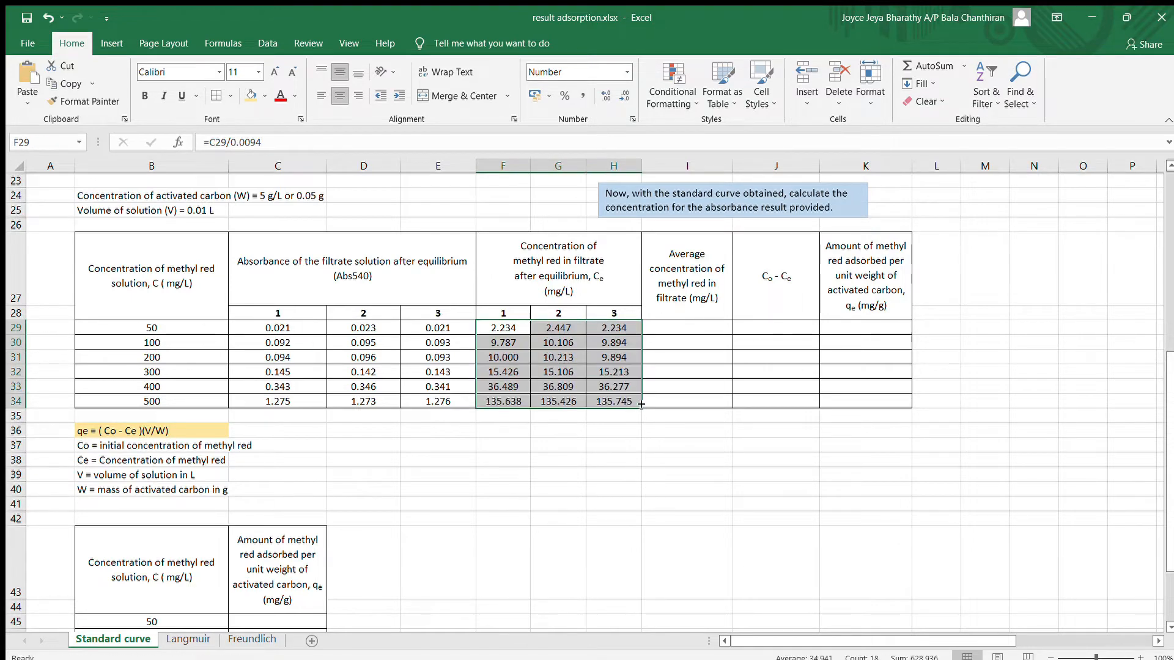
left_click(624, 430)
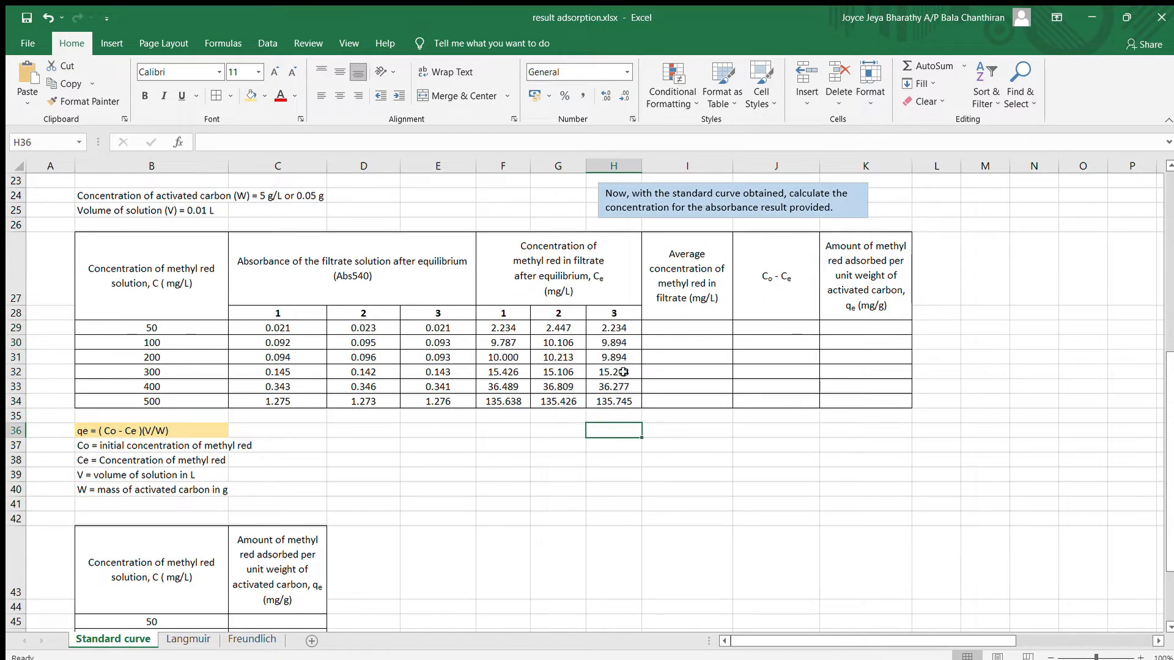
Add a light blue text box below the Ce columns, about F36 to H38, reading "Then, calculate the average for the concentration."
left_click(112, 43)
left_click(899, 83)
left_click_drag(485, 421, 645, 453)
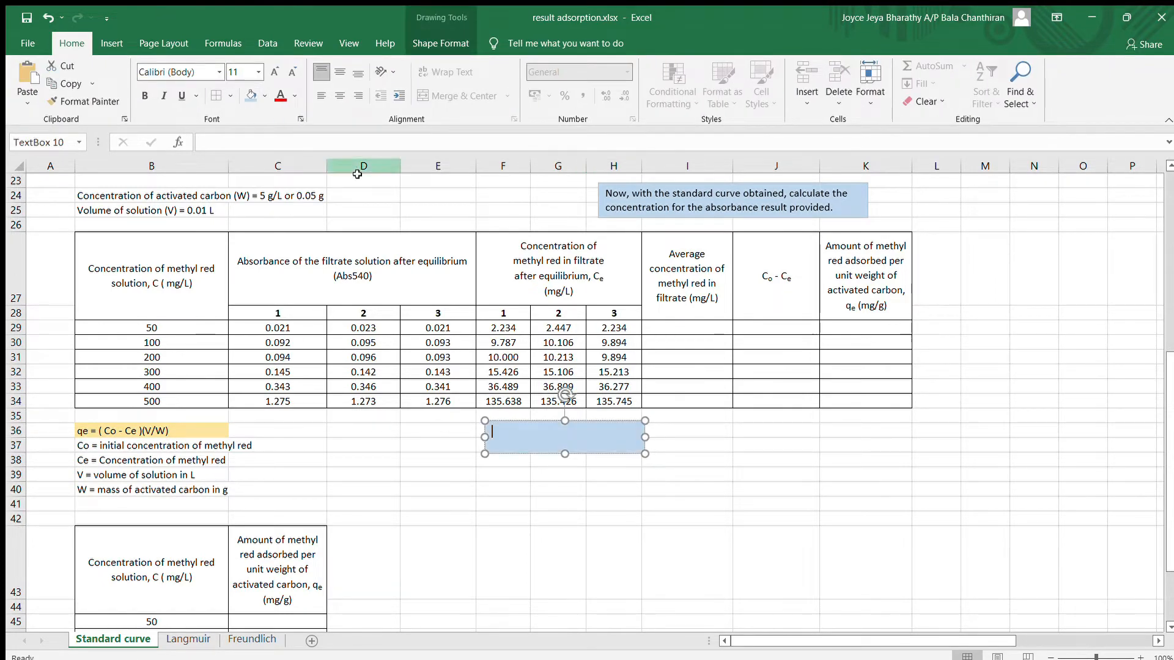
type("Then")
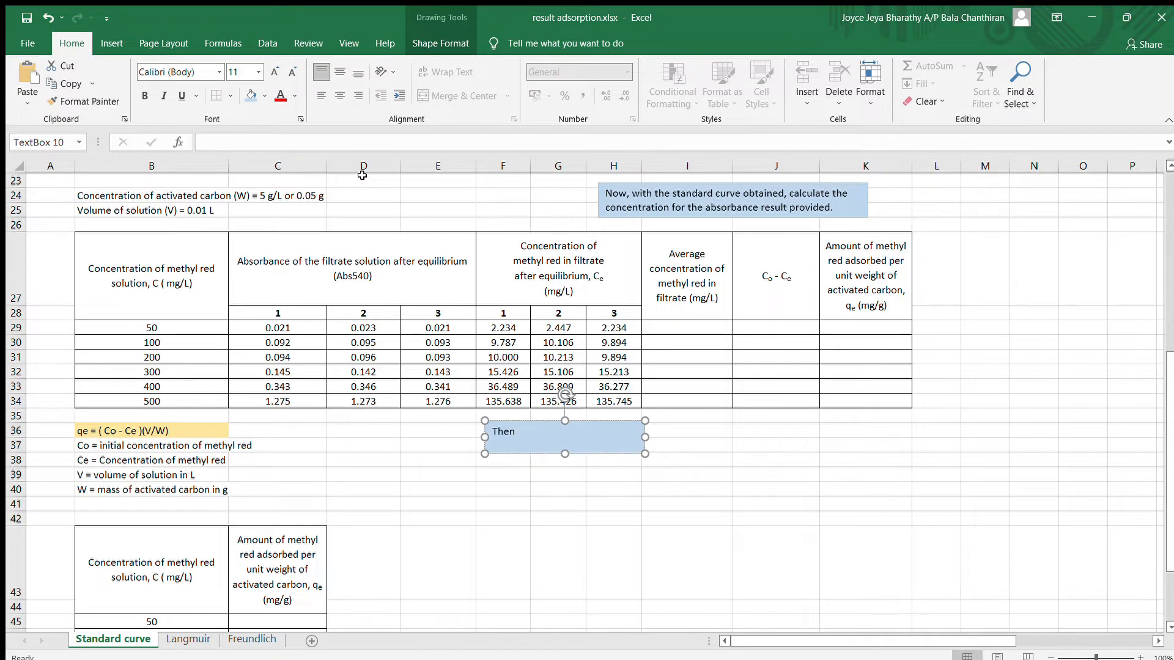
type(", calculate the average for the ca")
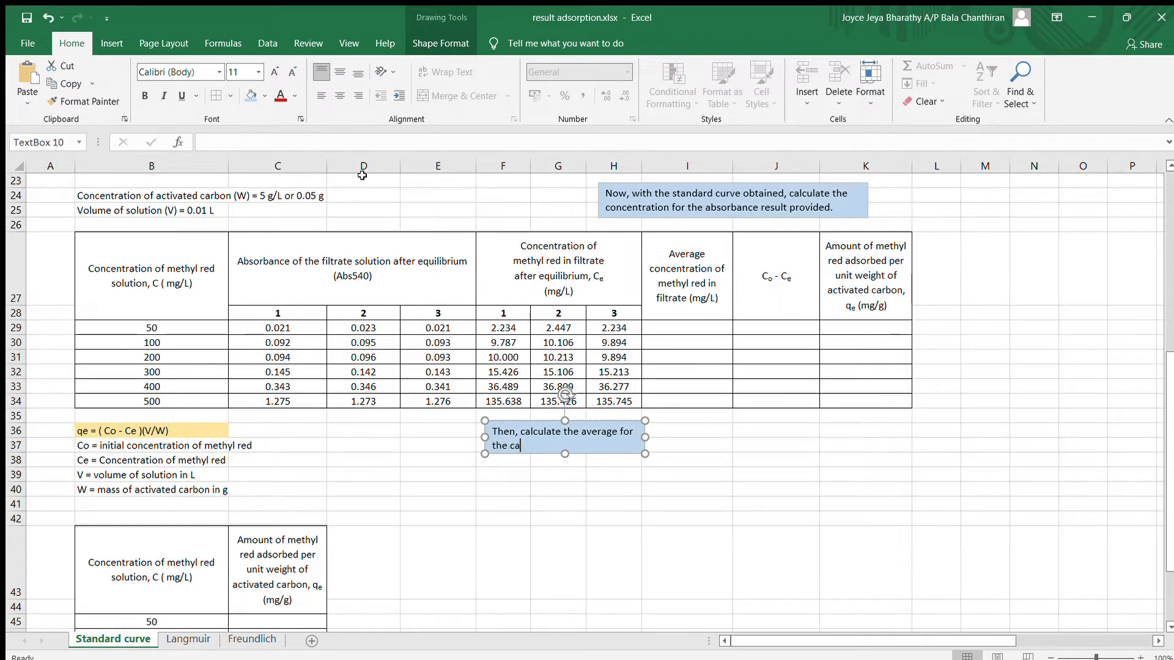
key("BackSpace")
type("oncentration.")
left_click(671, 427)
Calculate the average filtrate concentration in I29 with =AVERAGE(F29:H29) and fill the formula down to I34
left_click(659, 328)
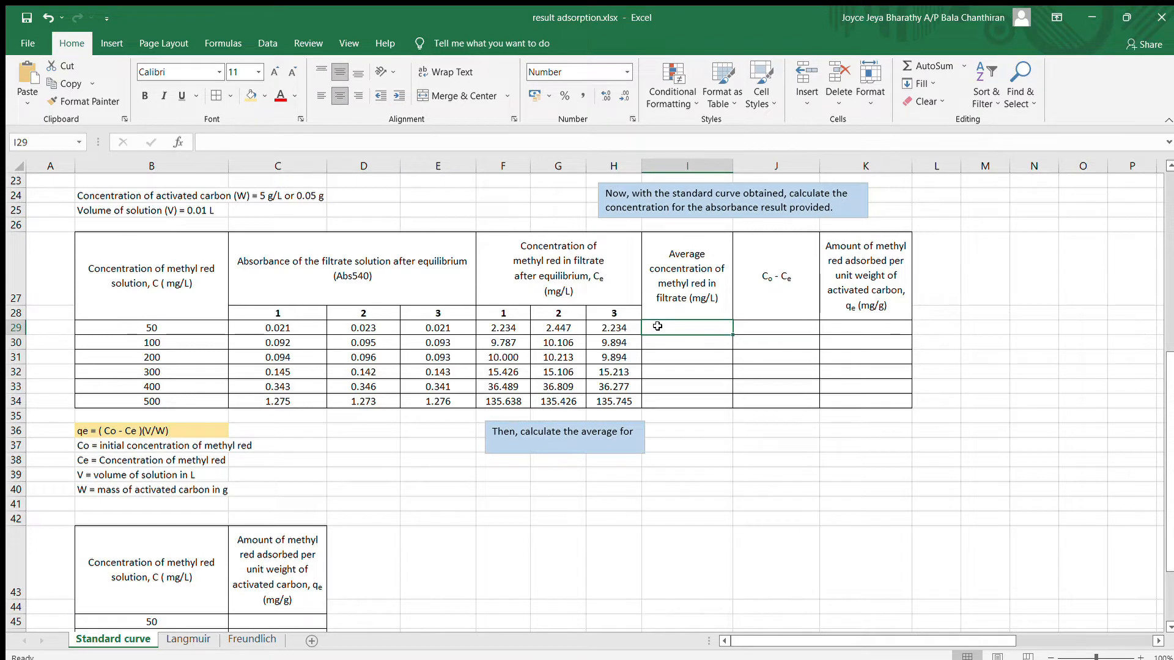
type("=average")
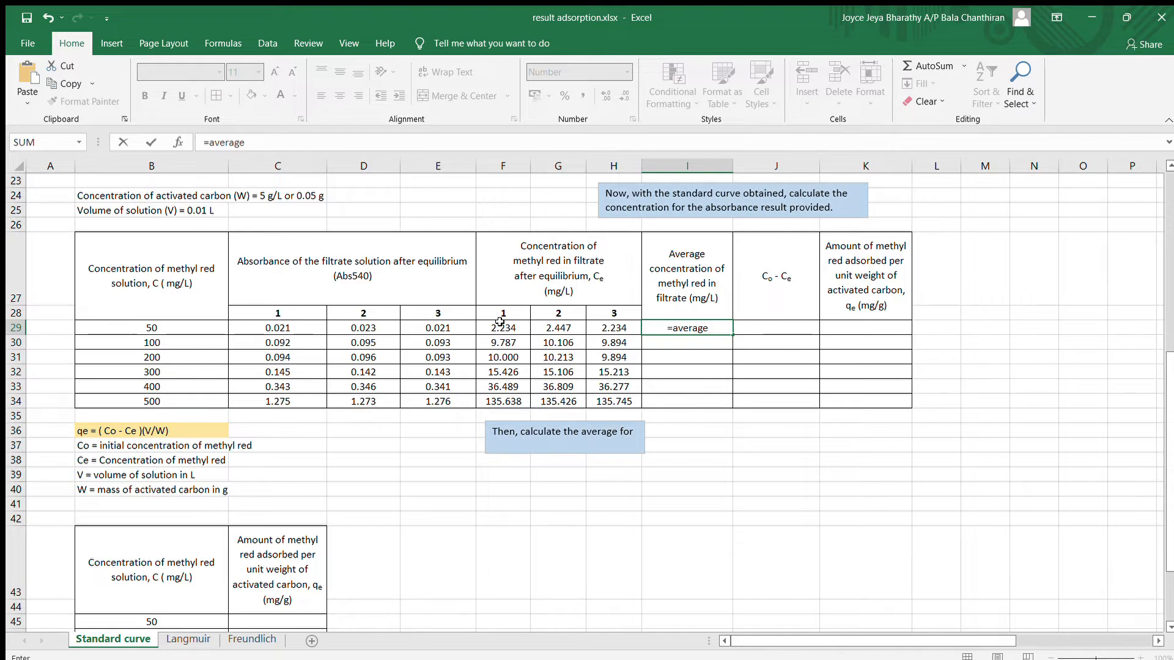
type("(")
left_click_drag(500, 328, 614, 328)
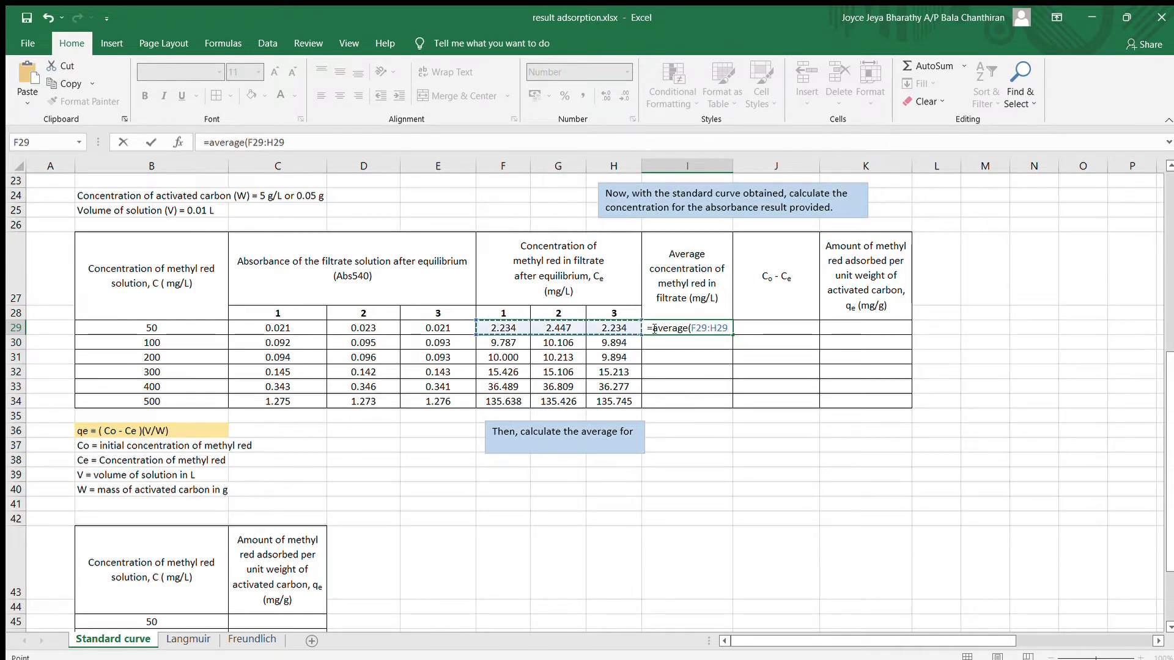
key("Return")
left_click(719, 324)
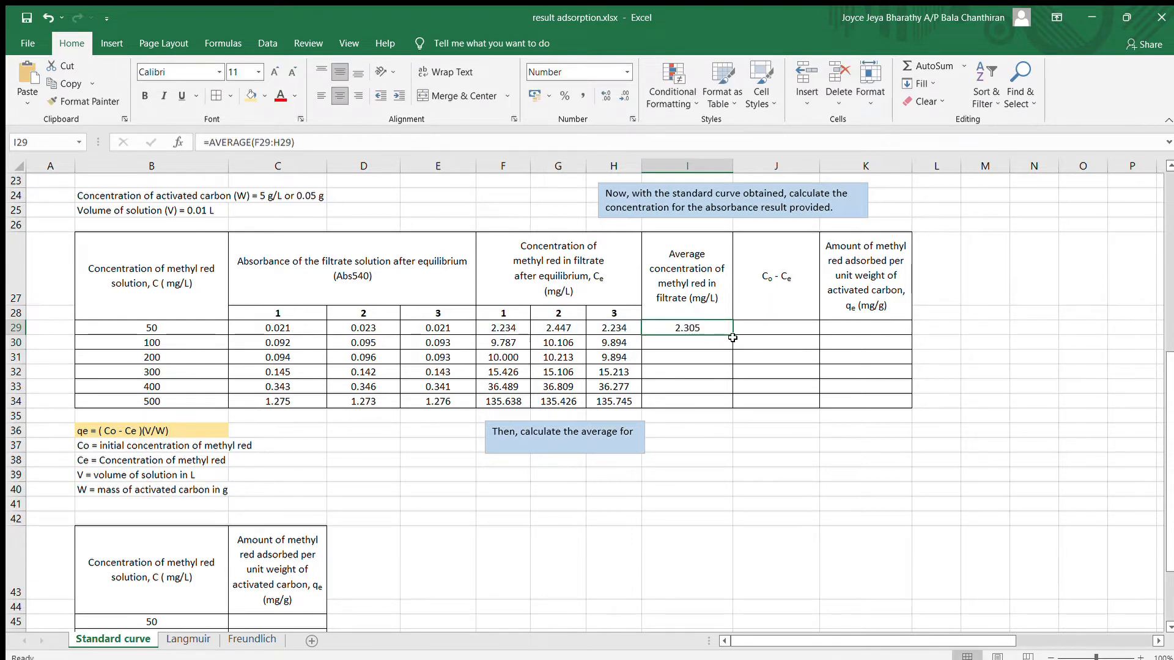
left_click_drag(734, 335, 734, 404)
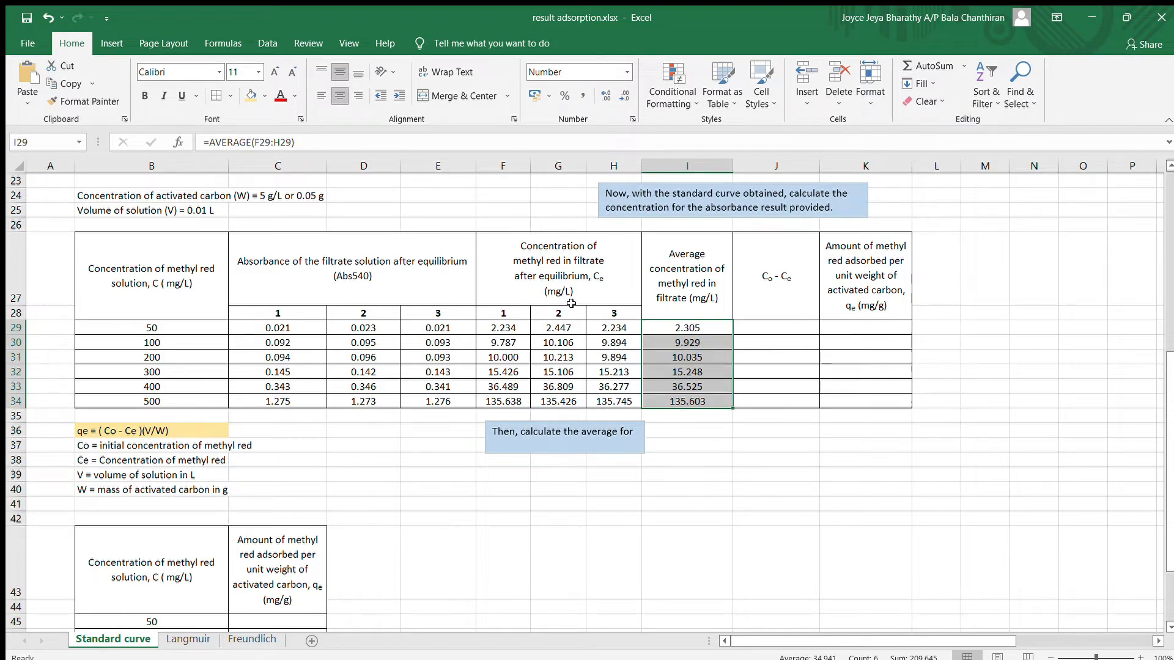
Add a light blue text box below the average and Co - Ce columns reading "Proceed to calculate for Co - Ce"
left_click(112, 42)
left_click(899, 84)
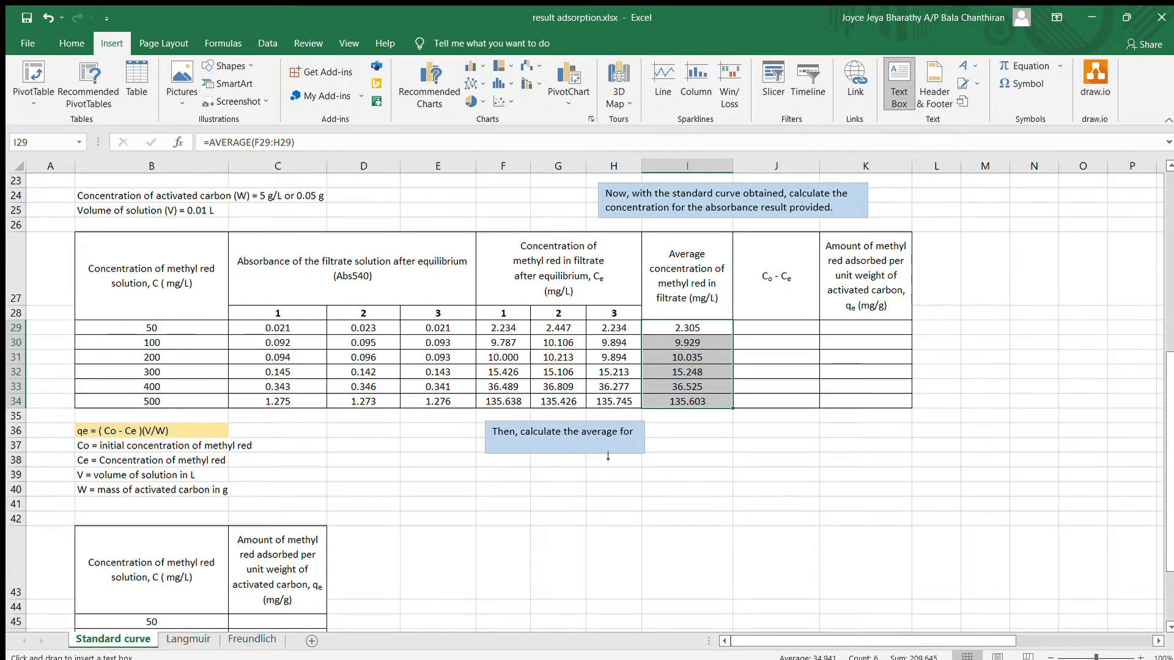
mouse_move(656, 422)
left_mouse_down()
mouse_move(750, 451)
mouse_move(836, 452)
left_mouse_up()
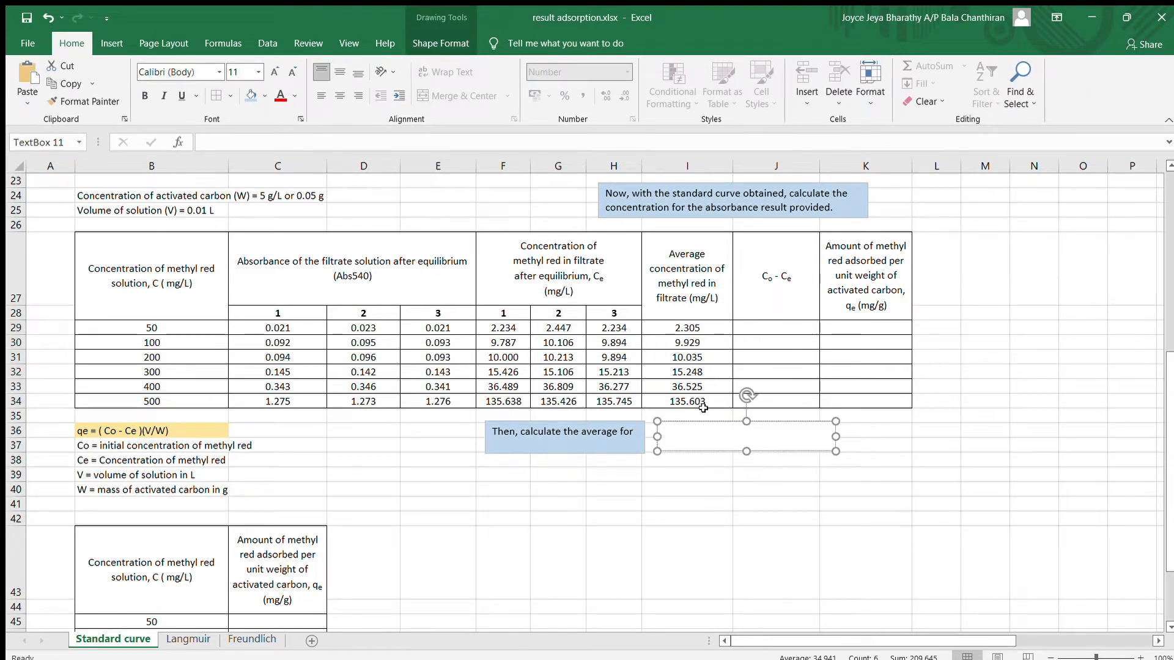
type("Furt")
key("BackSpace")
key("BackSpace")
key("BackSpace")
key("BackSpace")
left_click(248, 96)
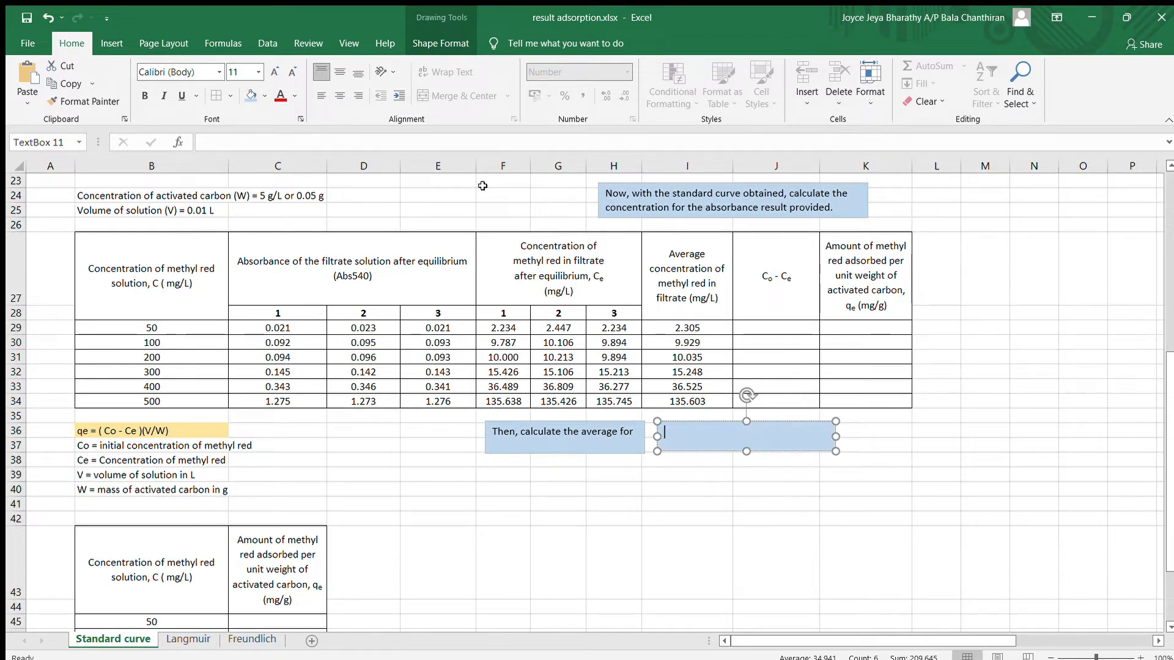
type("lculate for")
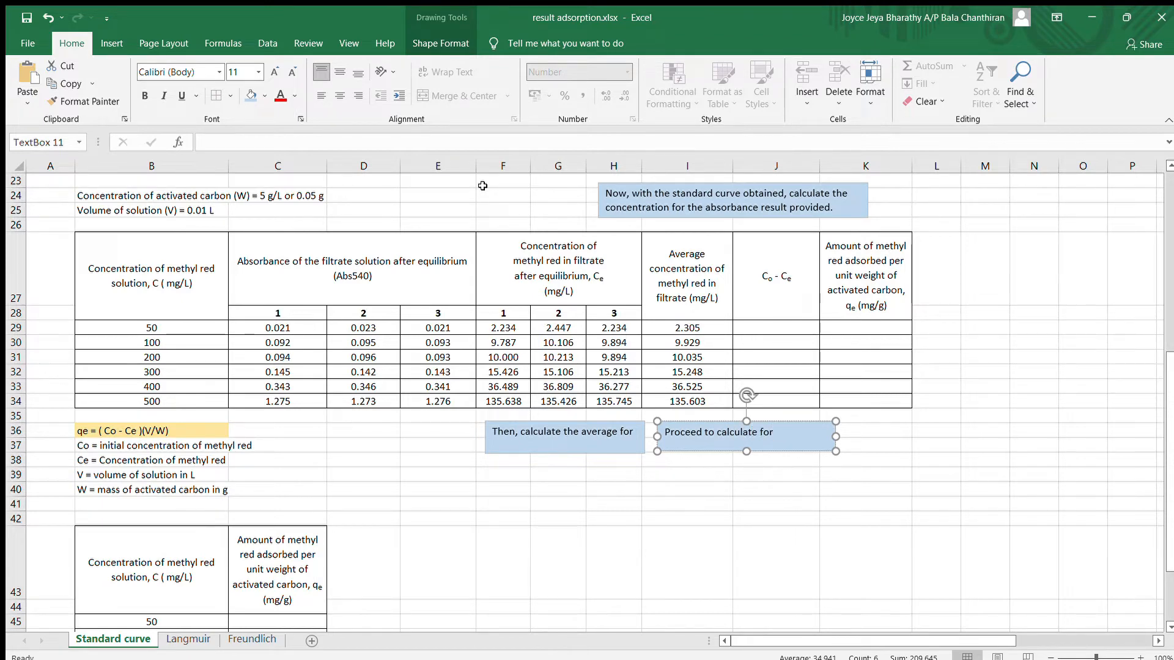
type("Co - Ce")
Calculate Co - Ce in J29 with =B29-I29 and fill the formula down to J34
left_click(769, 329)
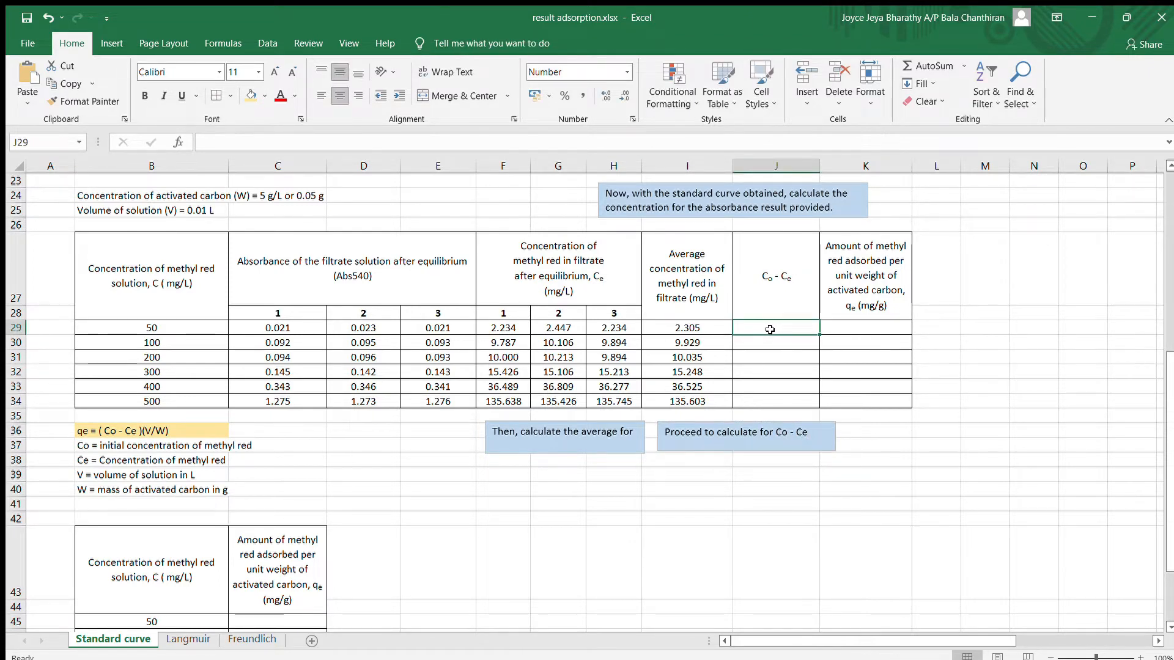
type("=")
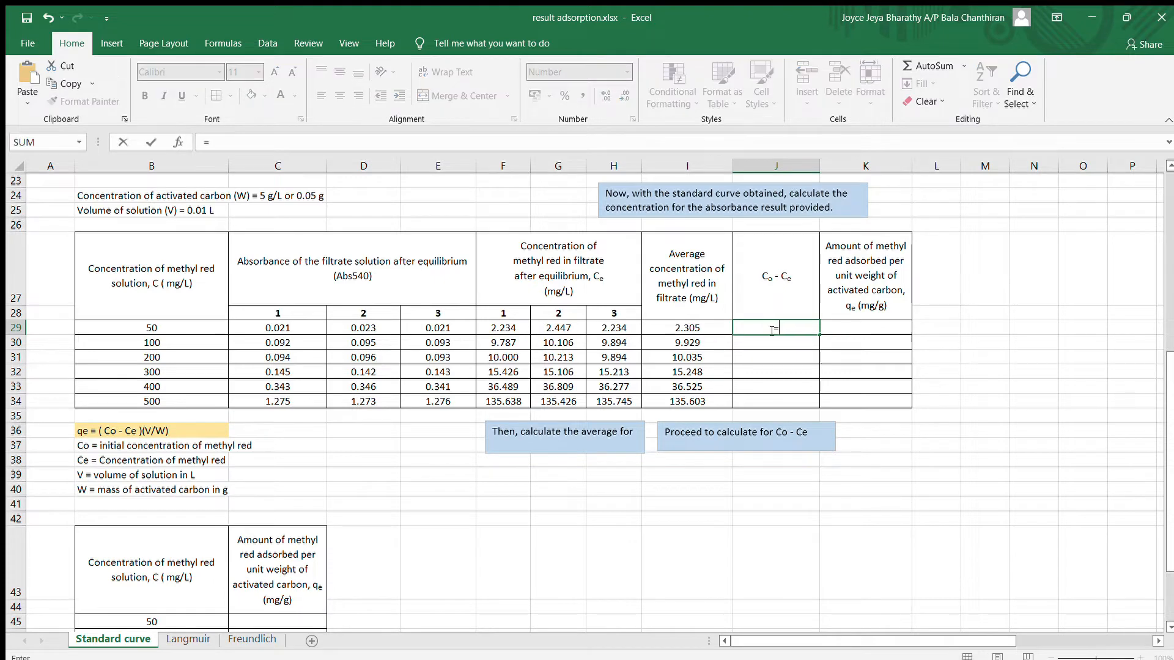
left_click(204, 328)
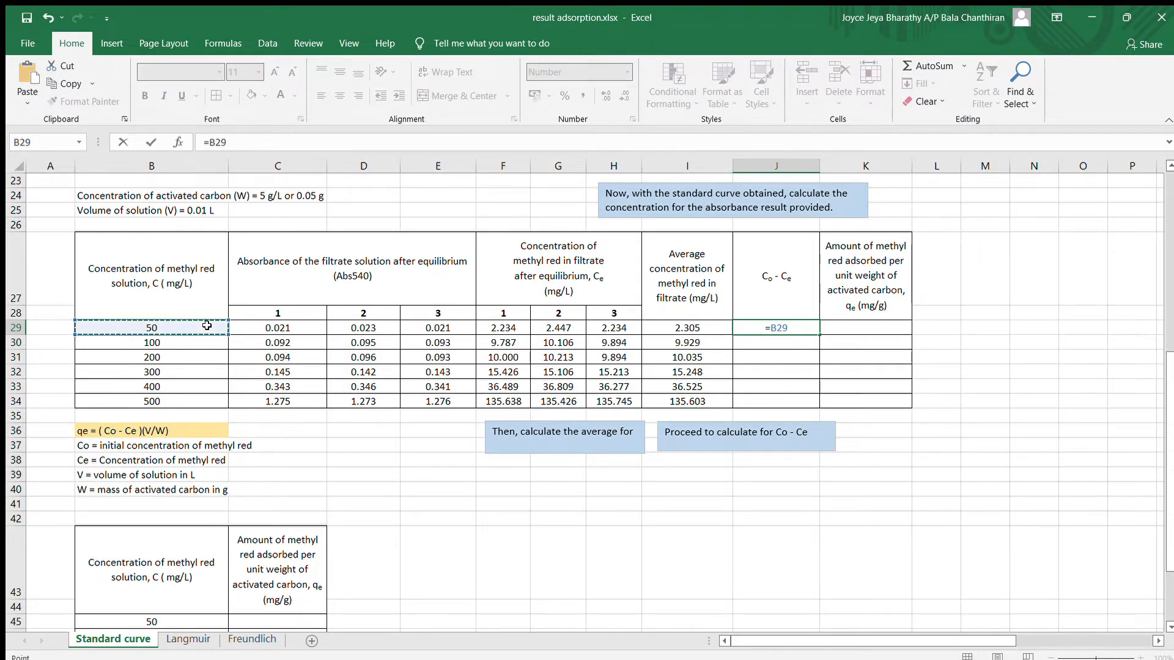
type("-")
left_click(650, 323)
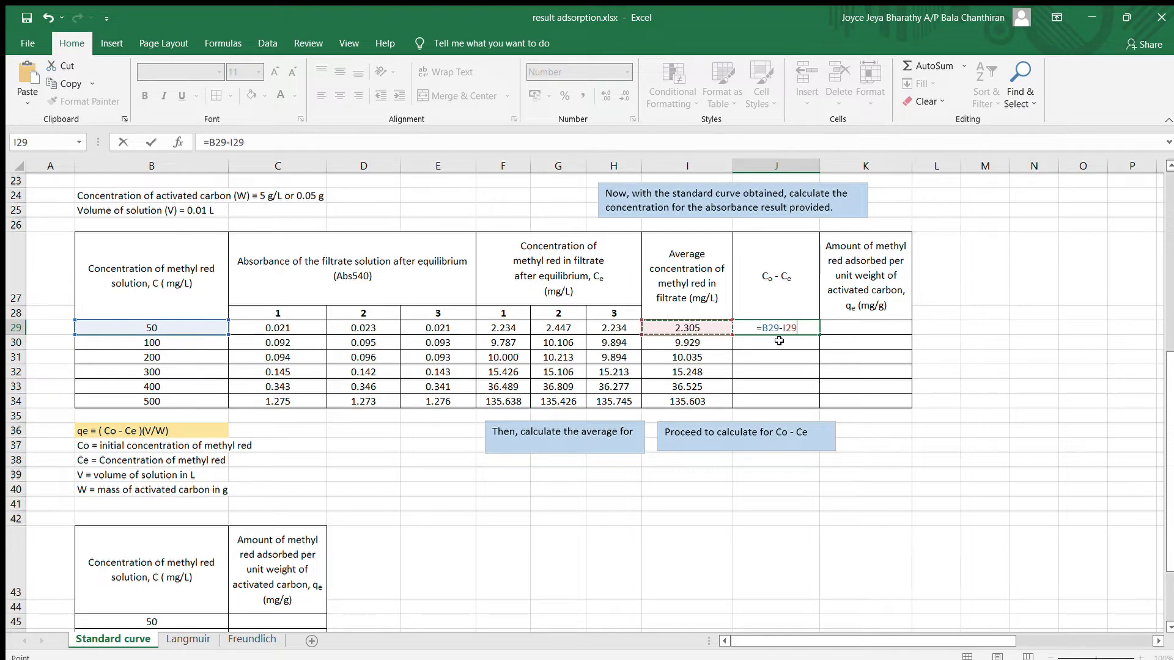
key("Return")
left_click(807, 326)
left_click_drag(820, 335, 828, 402)
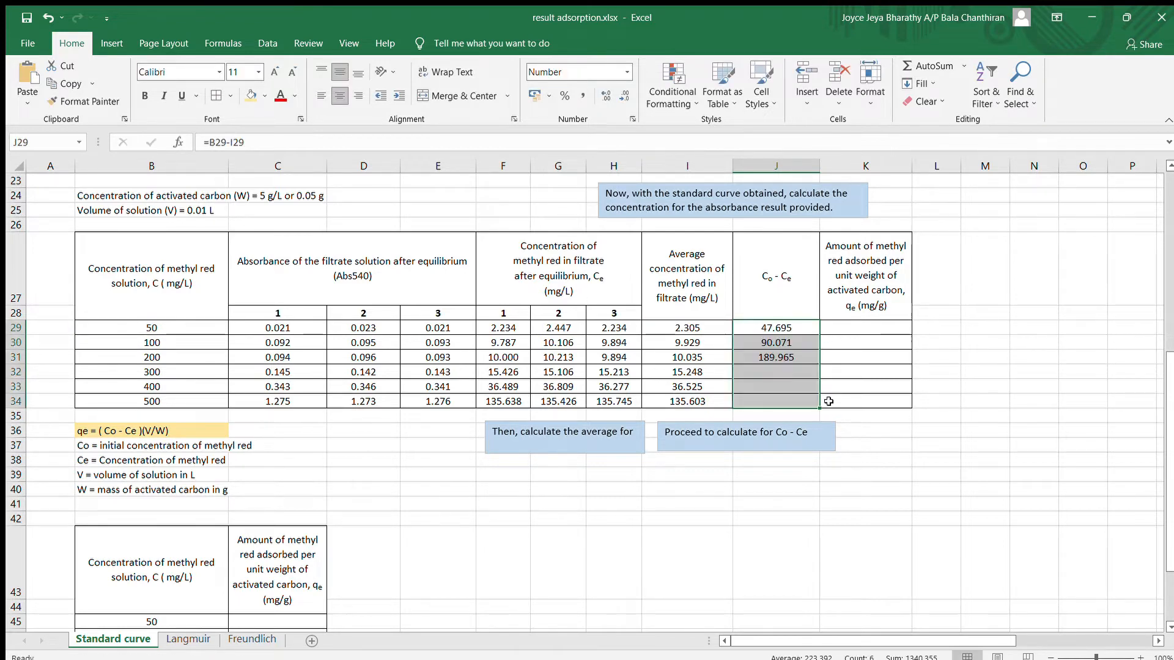
Insert a wide light blue text box beneath the two existing notes, spanning about F38 to J40
scroll(881, 431, "down", 1)
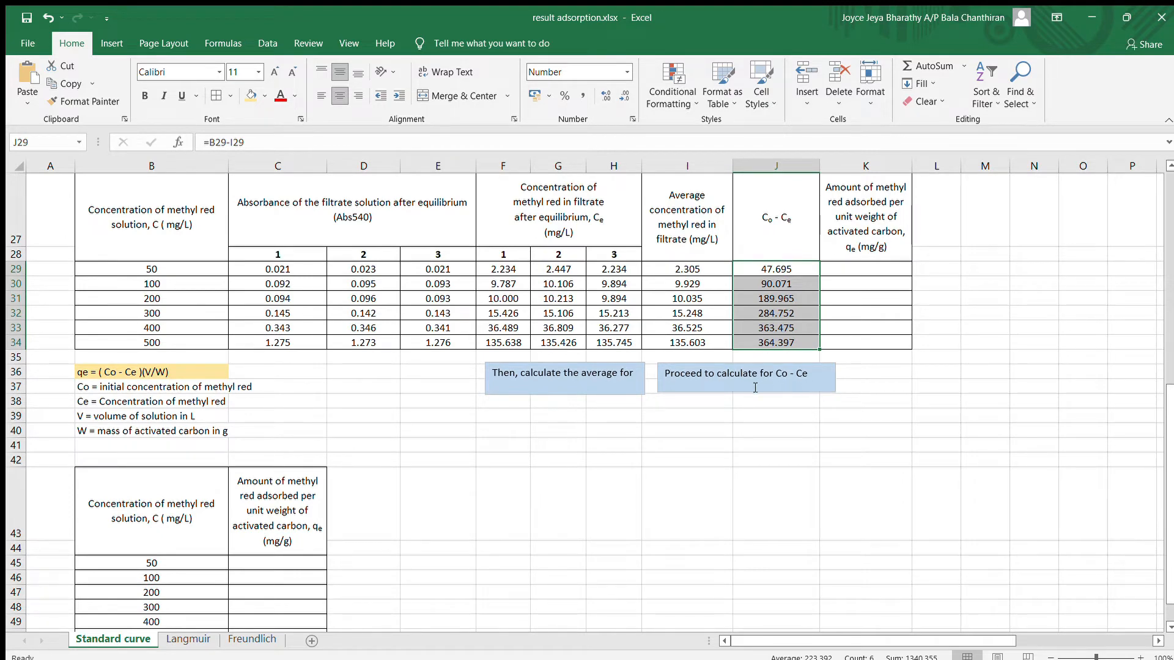
left_click(112, 43)
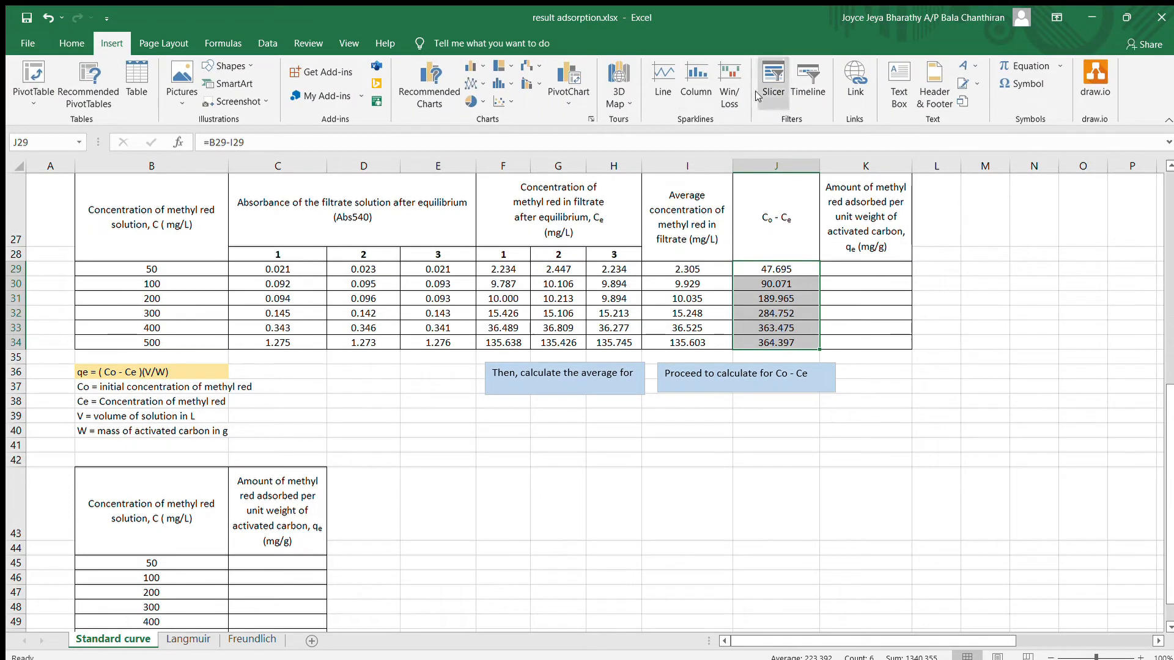
left_click(899, 83)
left_click_drag(488, 400, 818, 428)
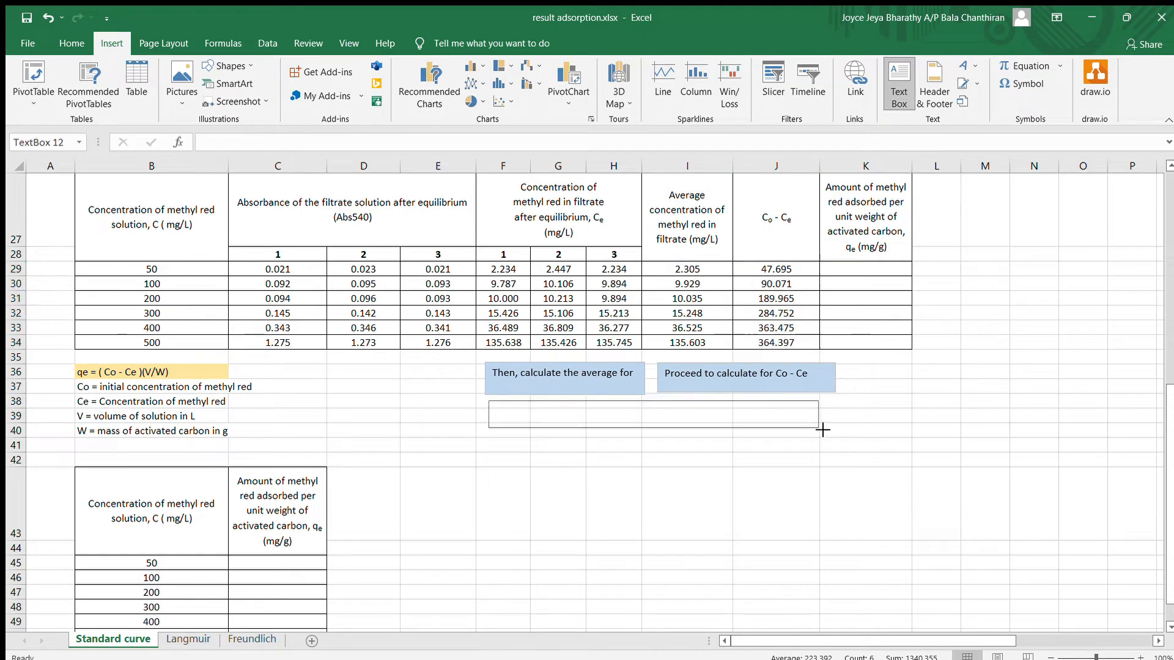
Write "Next, calculate the amount of methyl red adsorbed per unit weight of activated carbon according to the highlighted formula" in the box and enlarge it
type("Next, ")
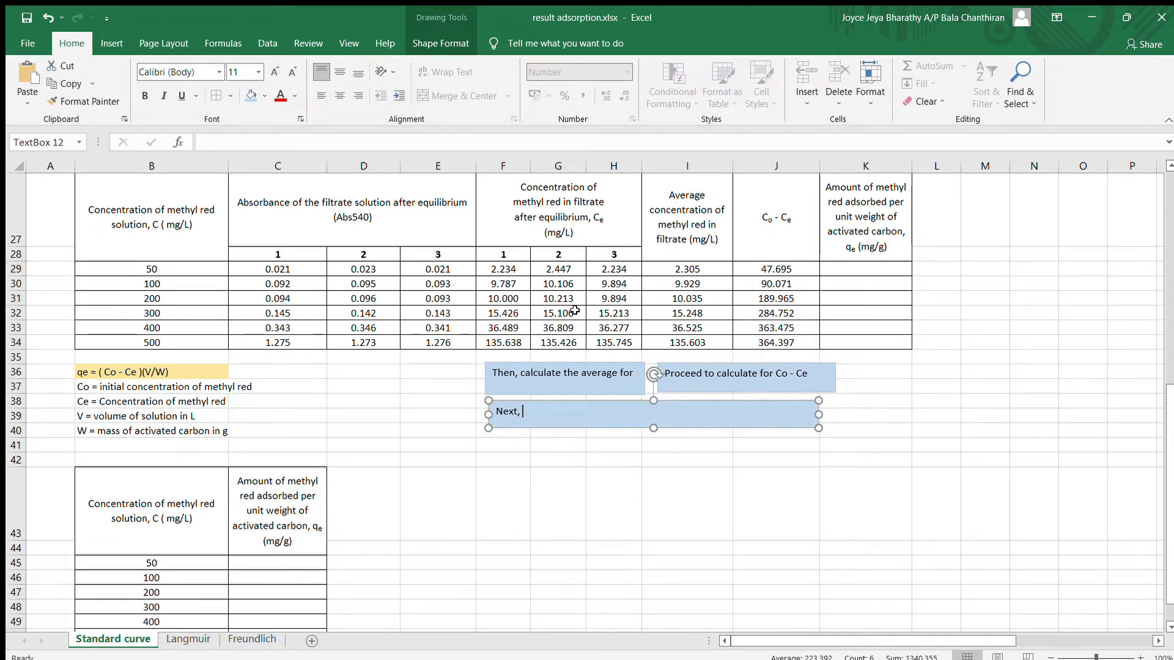
type("calculate the amount of methe")
type("l red adsorbed ")
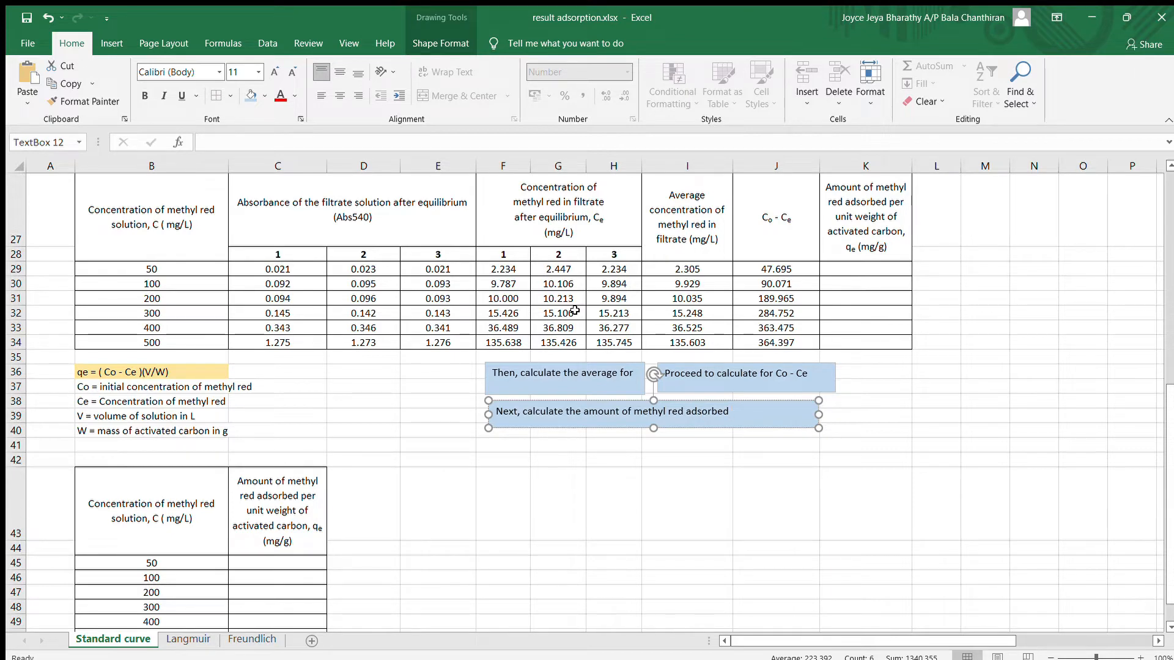
type("per unit weight ")
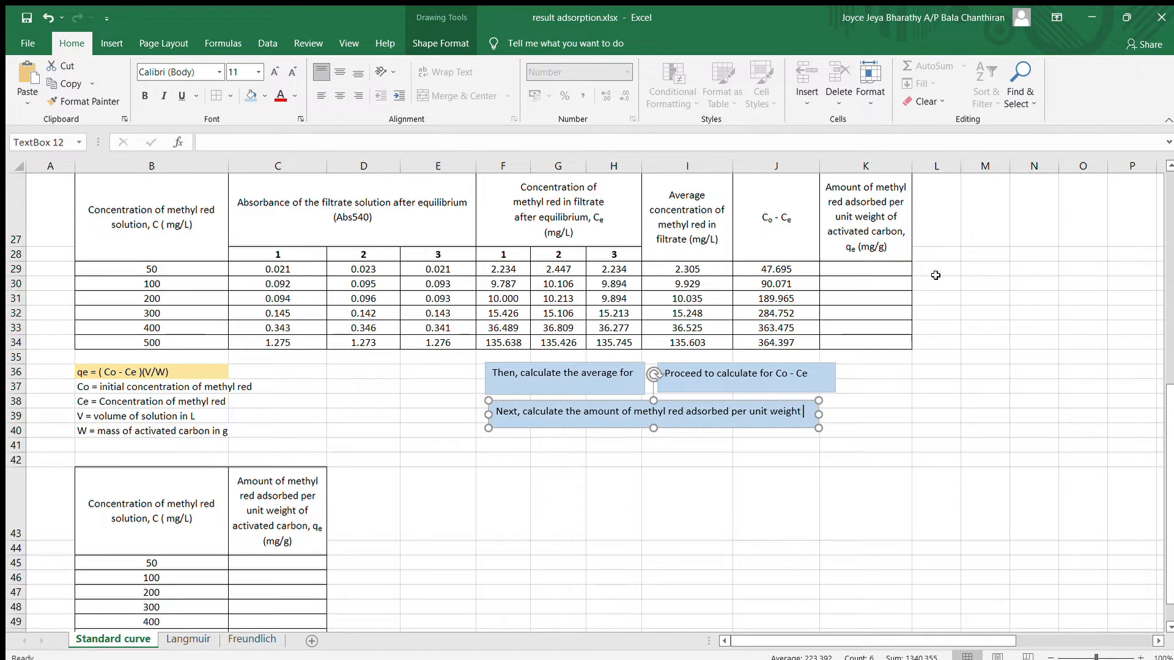
type("of carbon")
type("activate")
type("d carbon")
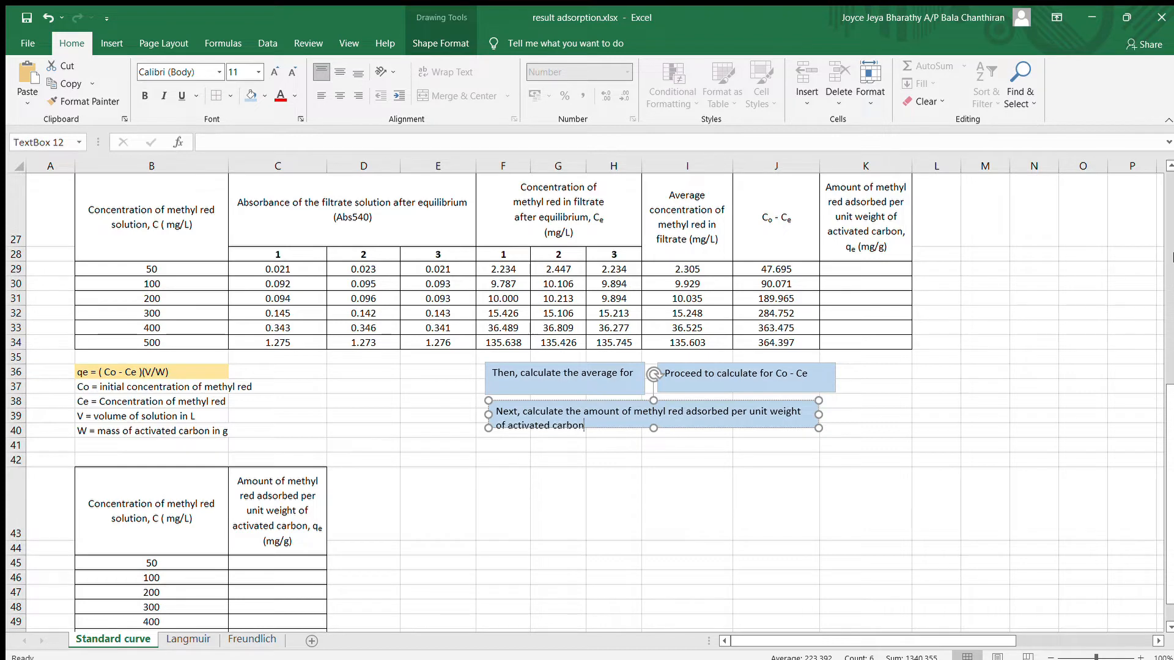
type("according to the highlighted formula")
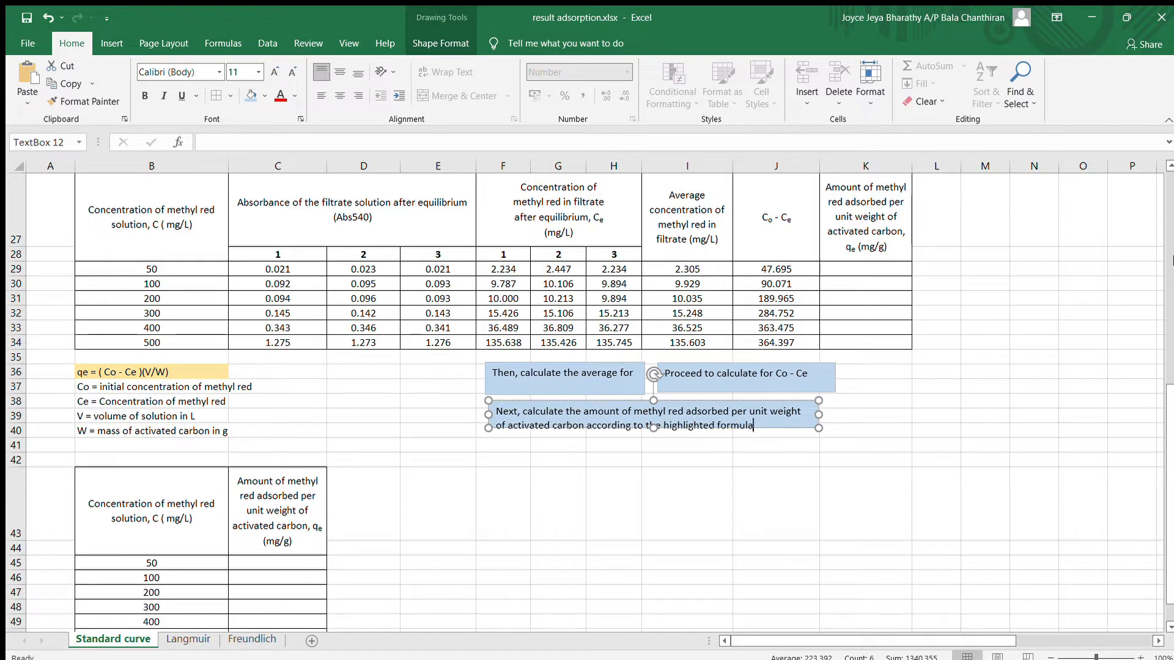
left_click_drag(664, 426, 752, 430)
key("Escape")
key("Escape")
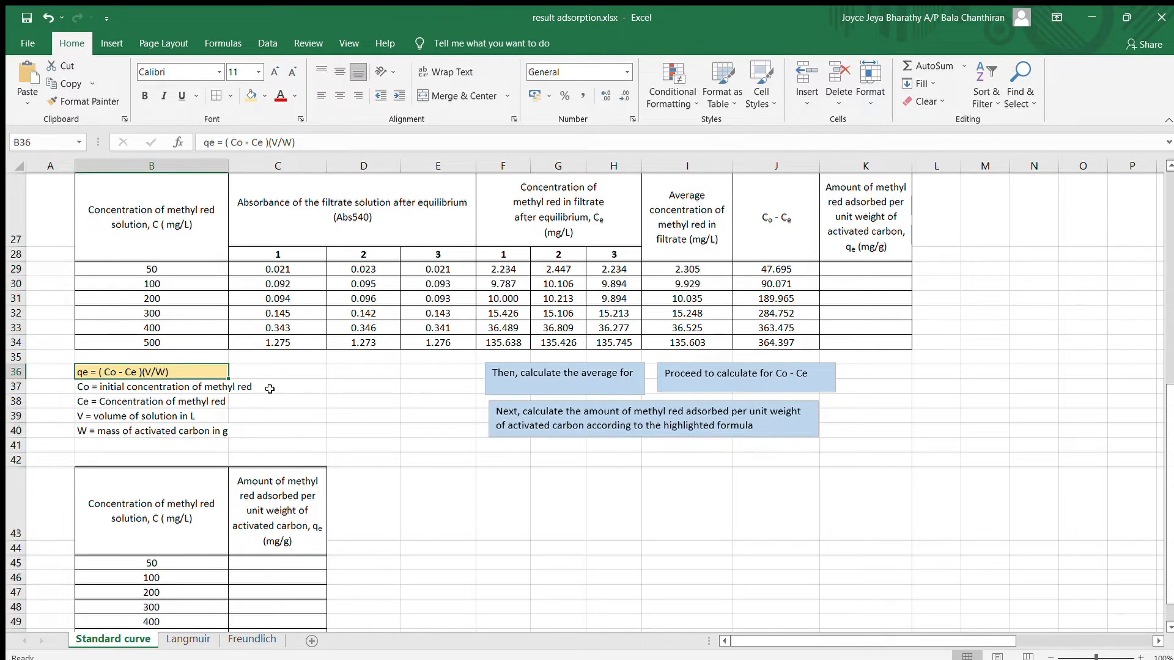
Calculate the amount of methyl red adsorbed, qe, in K29 with =(J29*0.01)/0.05 and fill the formula down to K34
left_click(852, 268)
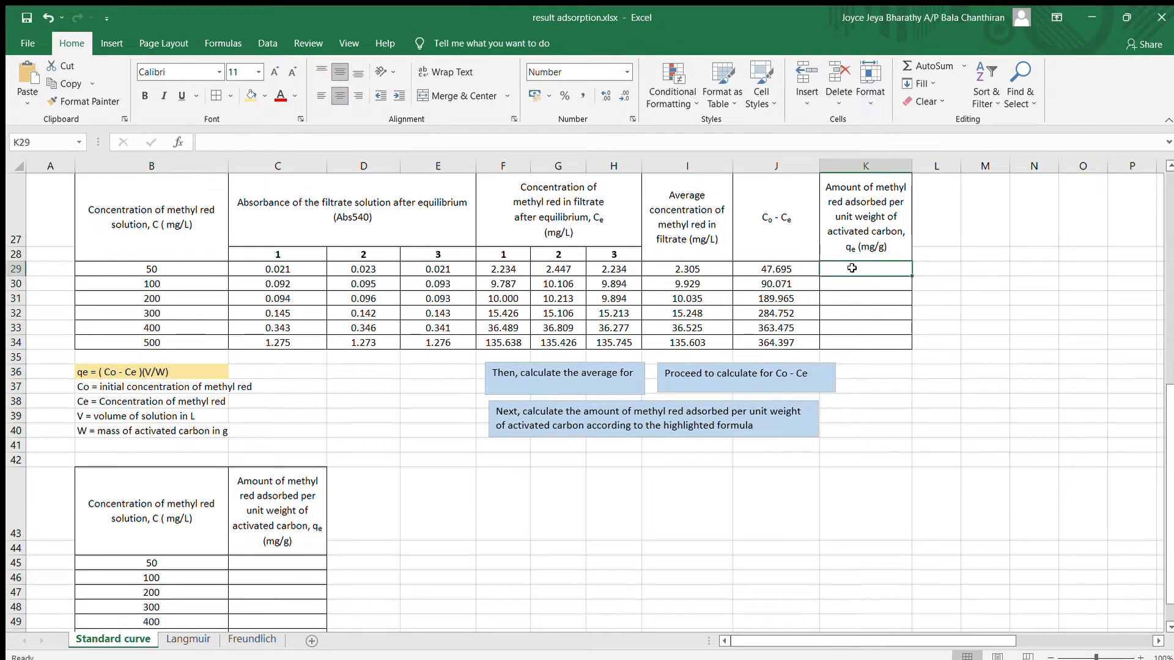
type("=")
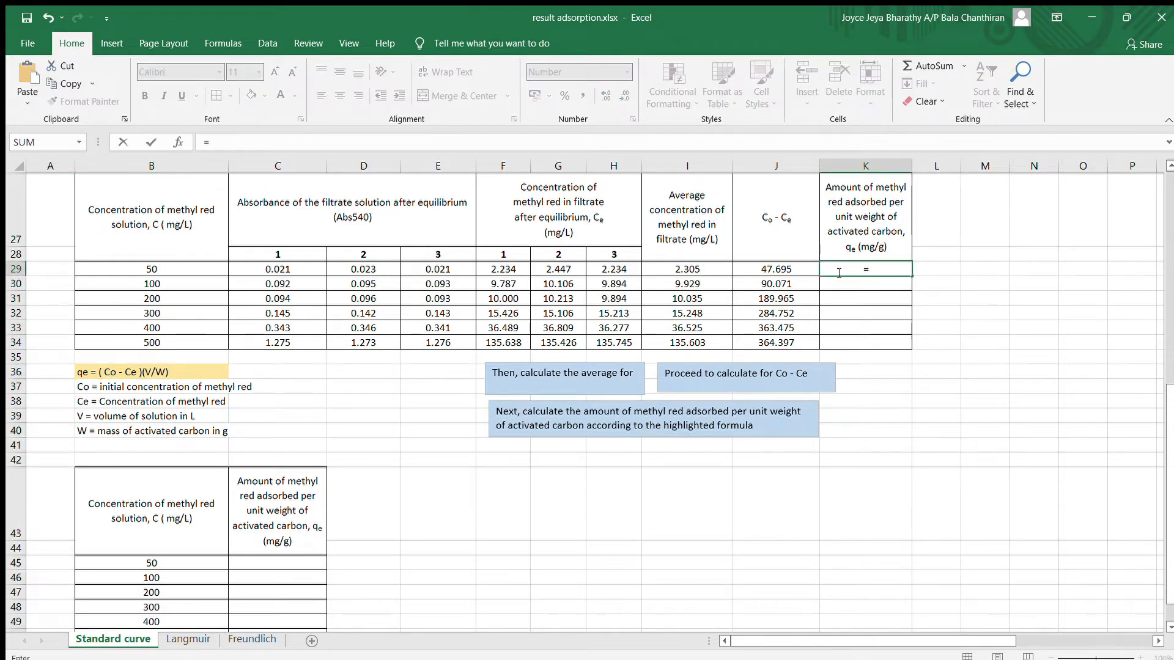
type("(")
left_click(788, 270)
type("*")
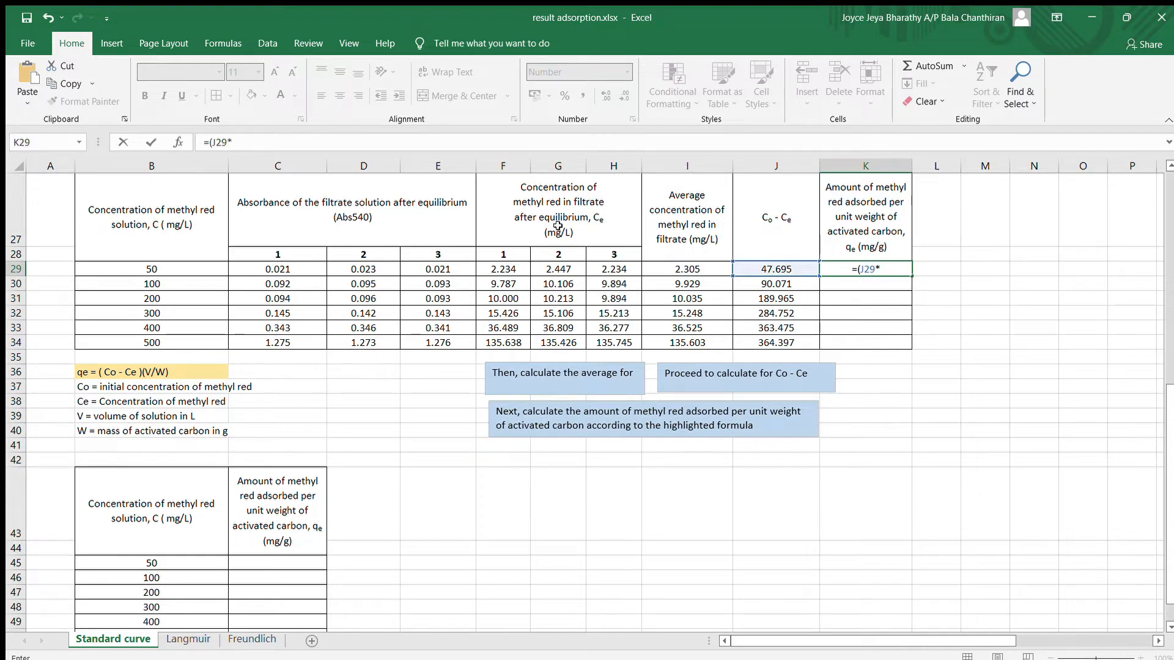
scroll(544, 244, "up", 1)
left_click(196, 197)
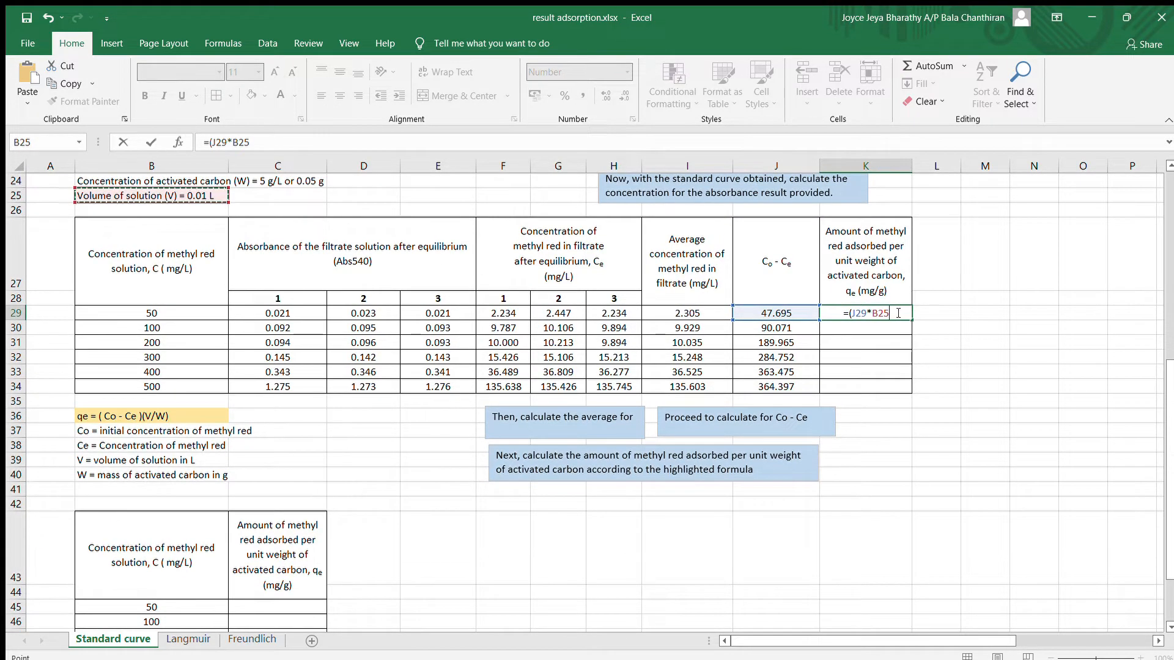
key("BackSpace")
key("BackSpace")
key("BackSpace")
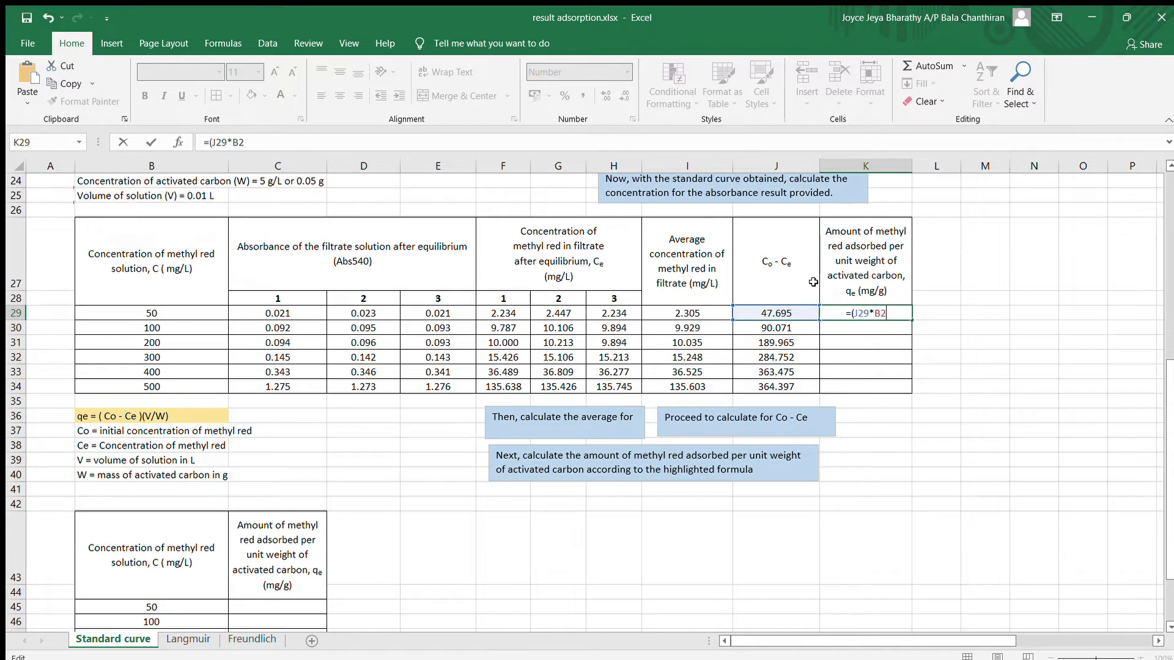
type("0.01)/")
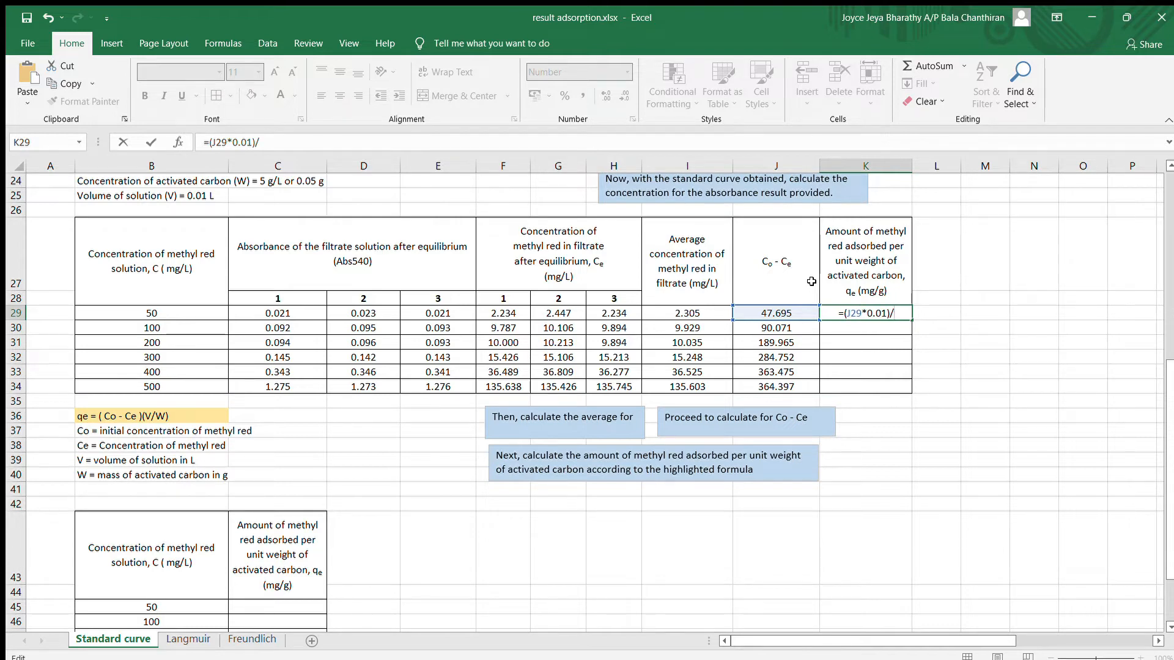
type("0.05")
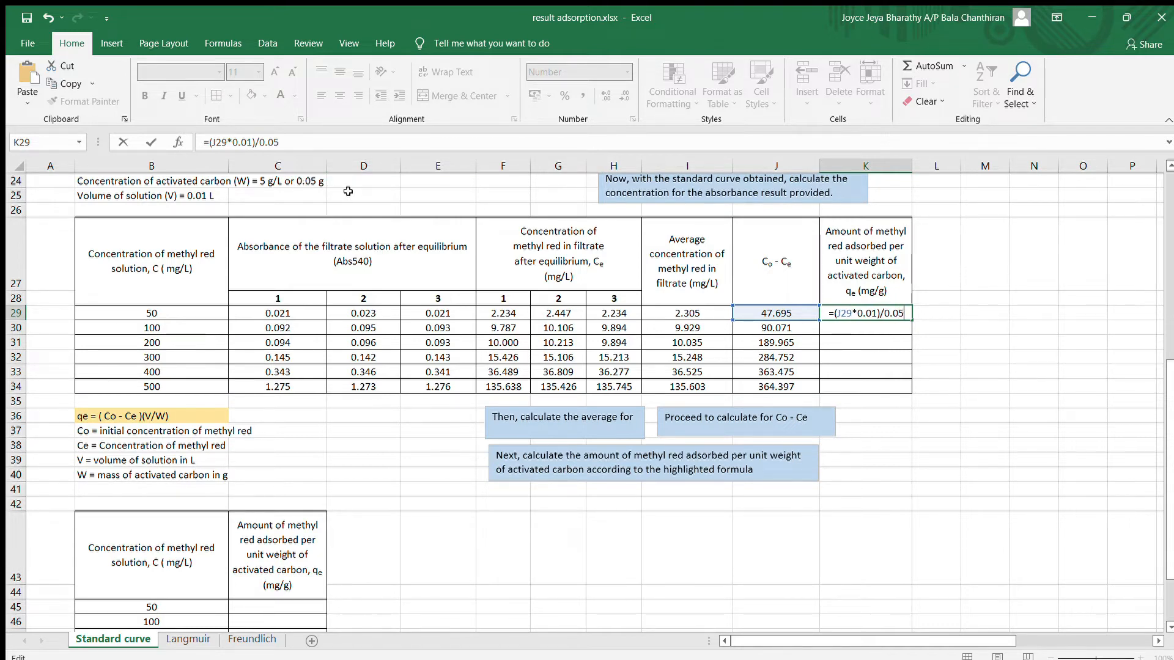
key("Return")
left_click(899, 313)
left_click_drag(910, 319, 910, 391)
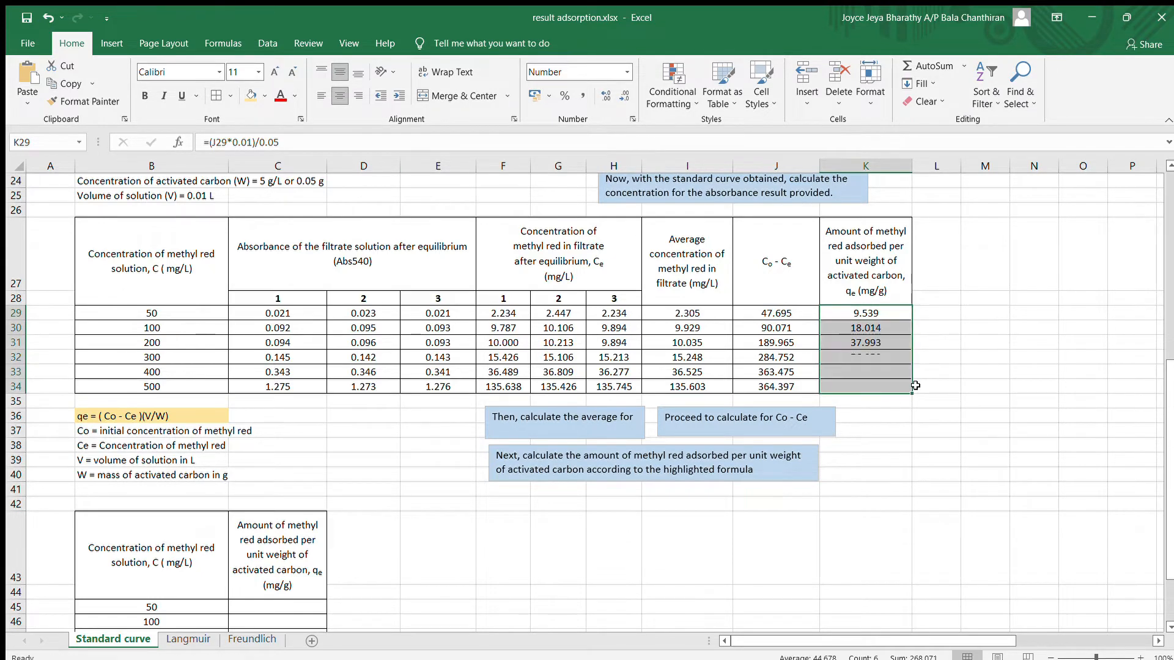
Copy the qe results from K29:K34 and paste them as values into C45:C50 of the lower concentration table
scroll(904, 415, "down", 1)
scroll(904, 415, "down", 1)
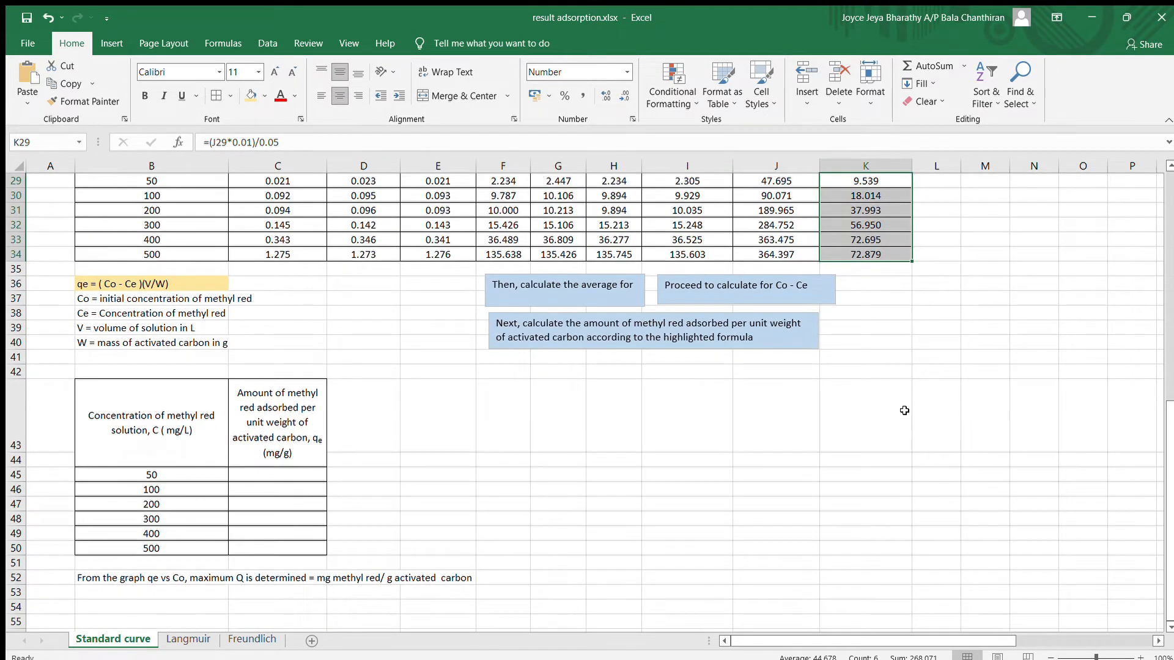
scroll(905, 410, "up", 1)
left_click(871, 285)
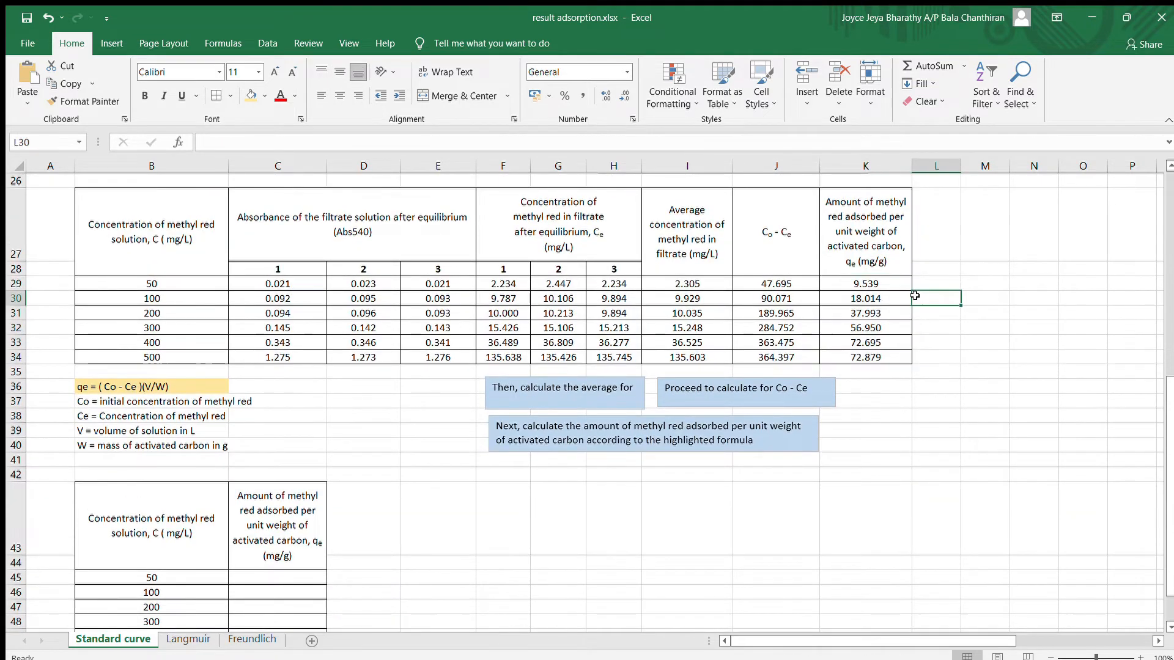
left_click_drag(873, 294, 886, 357)
key("ctrl+c")
scroll(672, 398, "down", 2)
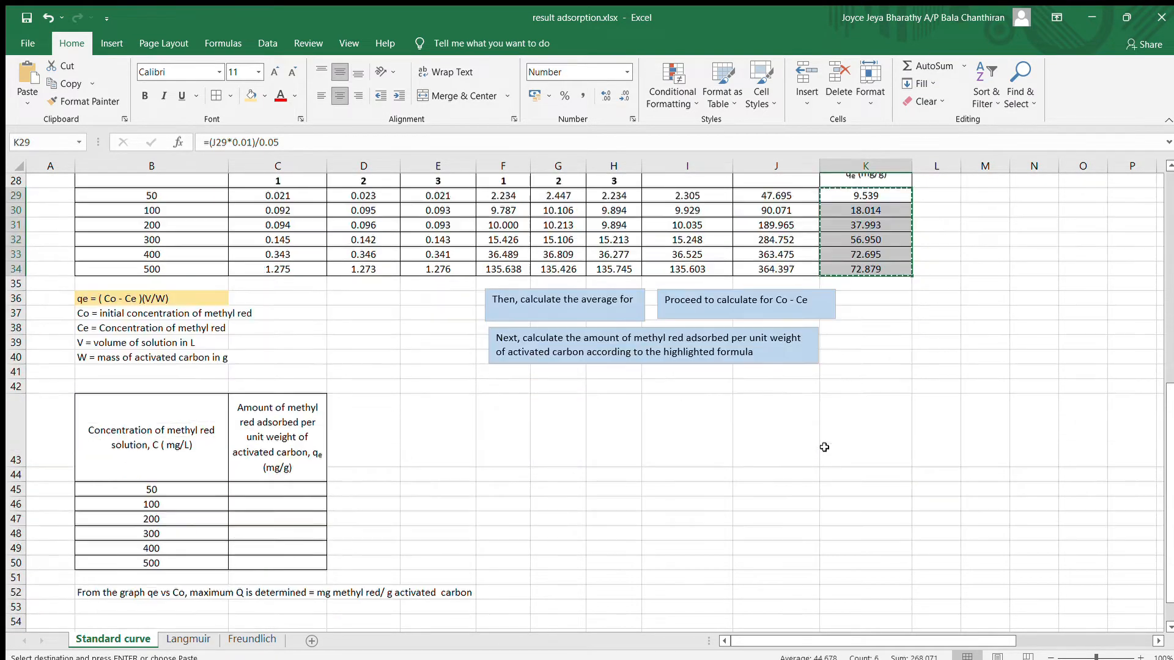
left_click(272, 410)
key("ctrl+v")
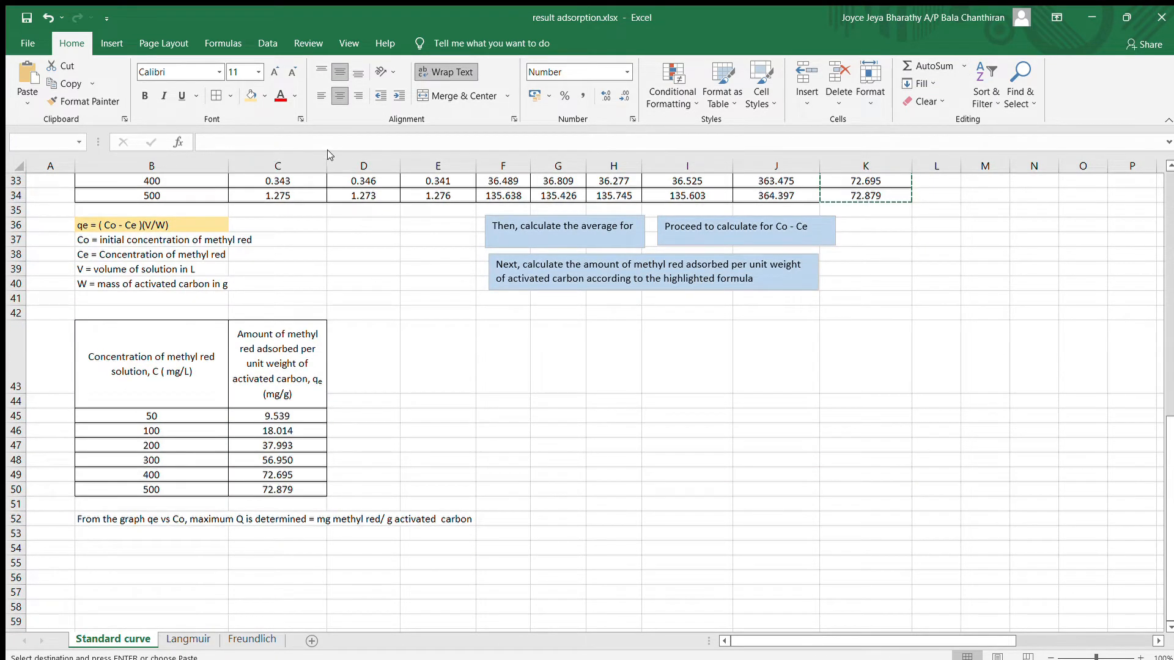
Add a light blue text box reading "Now, we shall plot graph of qe vs Co." and place it beside the lower table
scroll(482, 370, "down", 3)
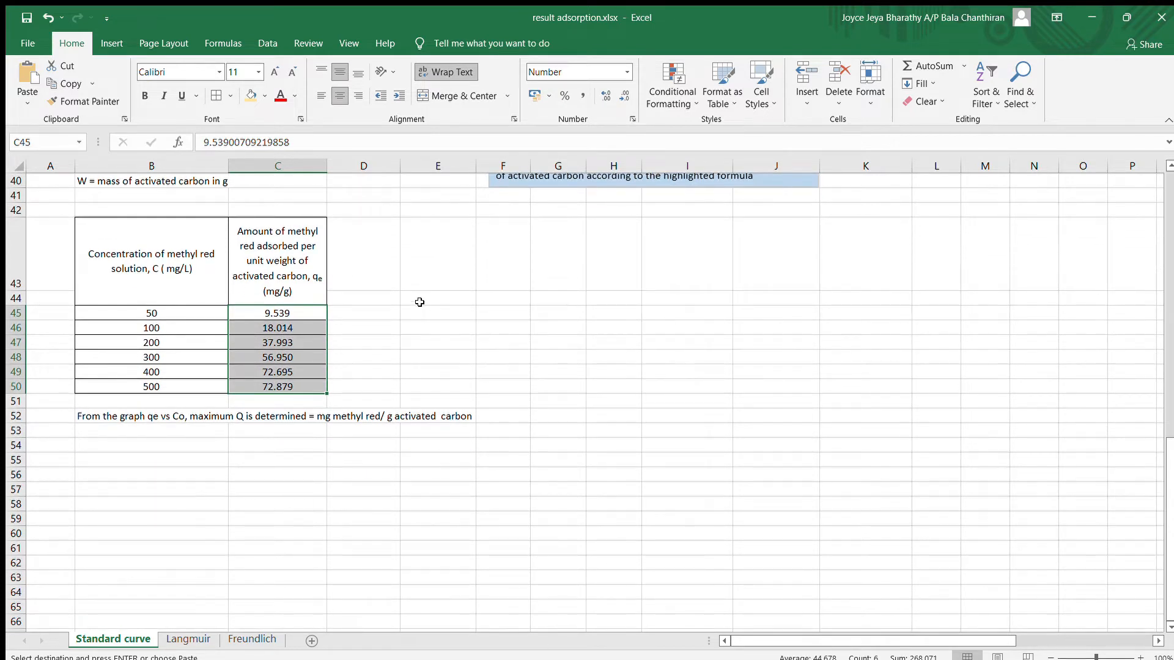
left_click(112, 42)
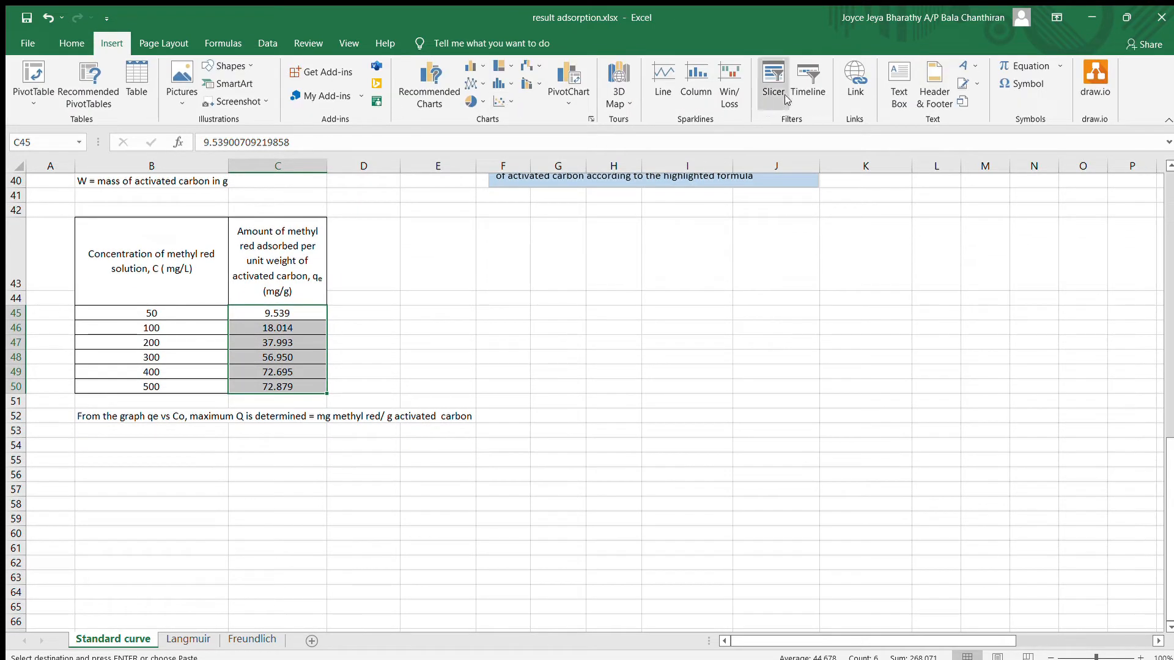
left_click(898, 84)
left_click(558, 366)
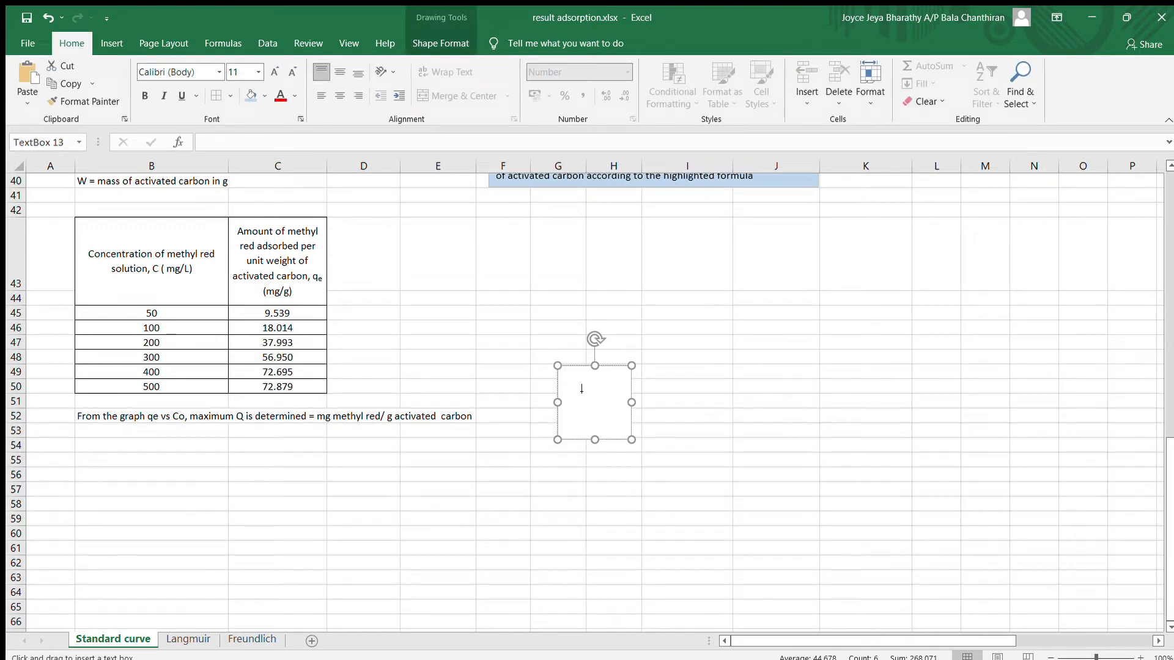
left_click(247, 95)
type("Now, we")
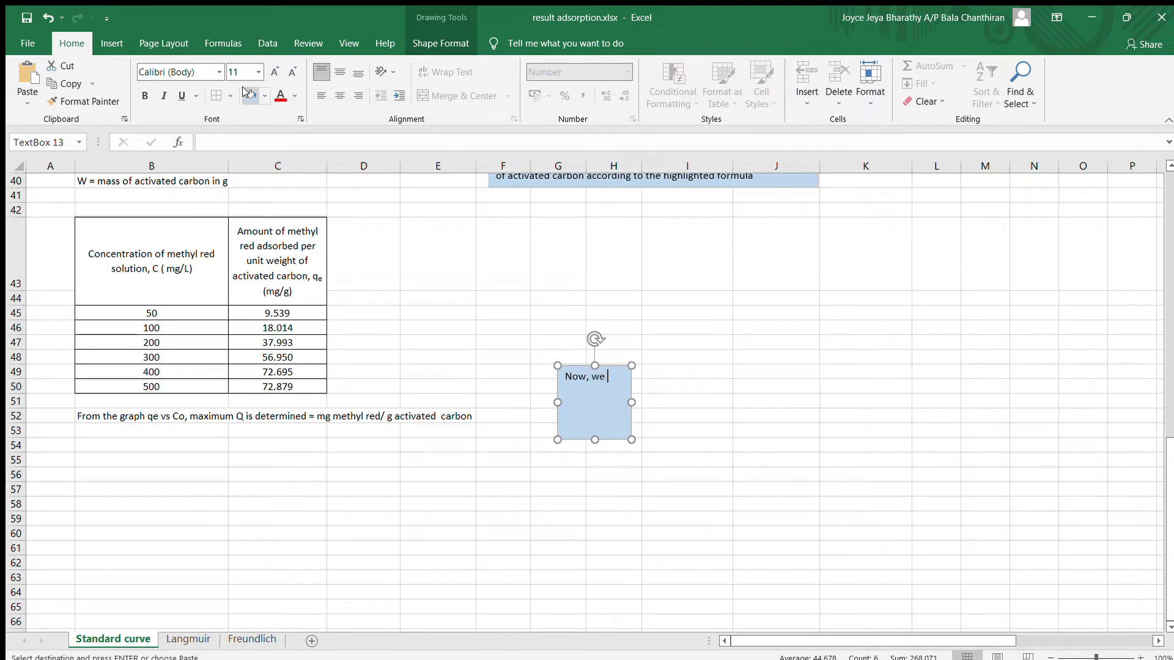
type(" shall plot graph of qe vs Co.")
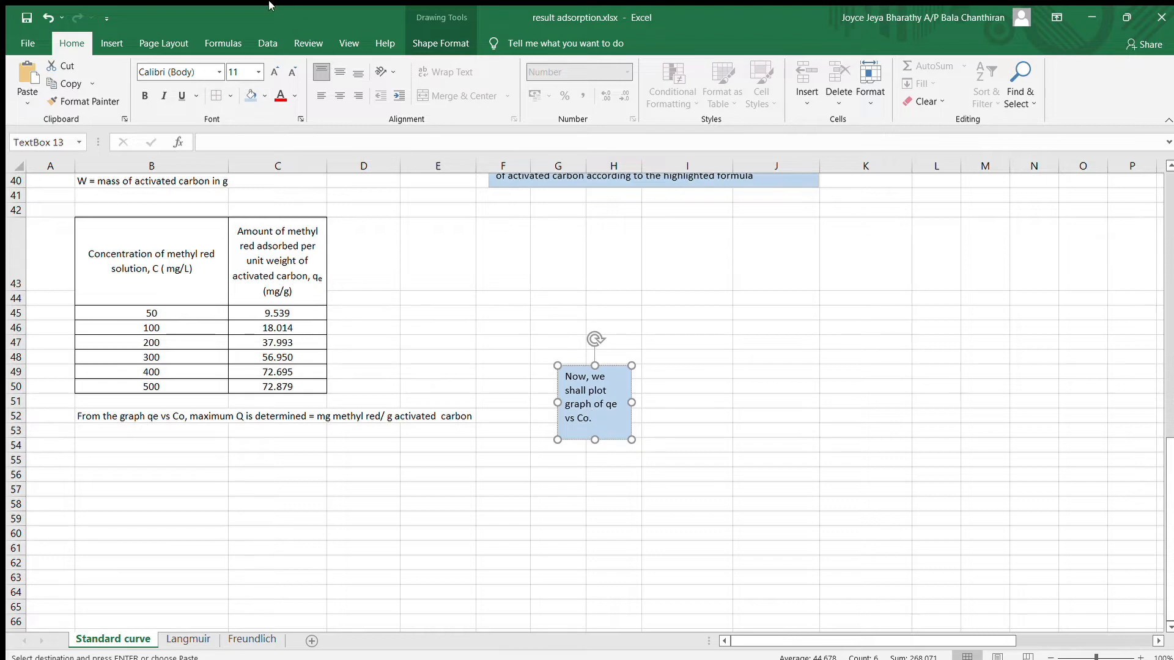
left_click_drag(581, 367, 387, 293)
Plot the lower table B43:C50 as a scatter chart with smooth lines and markers, placed beside the blue note
mouse_move(101, 223)
left_mouse_down()
mouse_move(288, 370)
mouse_move(287, 386)
left_mouse_up()
left_click(112, 42)
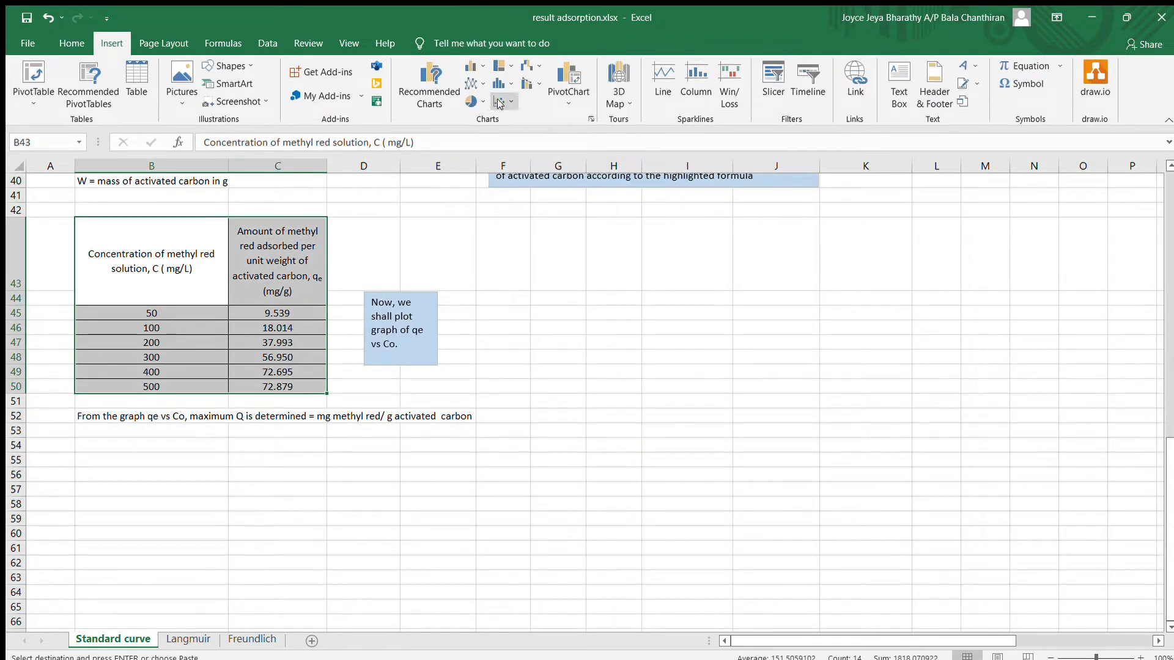
left_click(503, 101)
left_click(558, 155)
left_click_drag(659, 293, 760, 219)
left_click(921, 327)
Change the chart title to "Graph of qe vs Co"
left_click(666, 245)
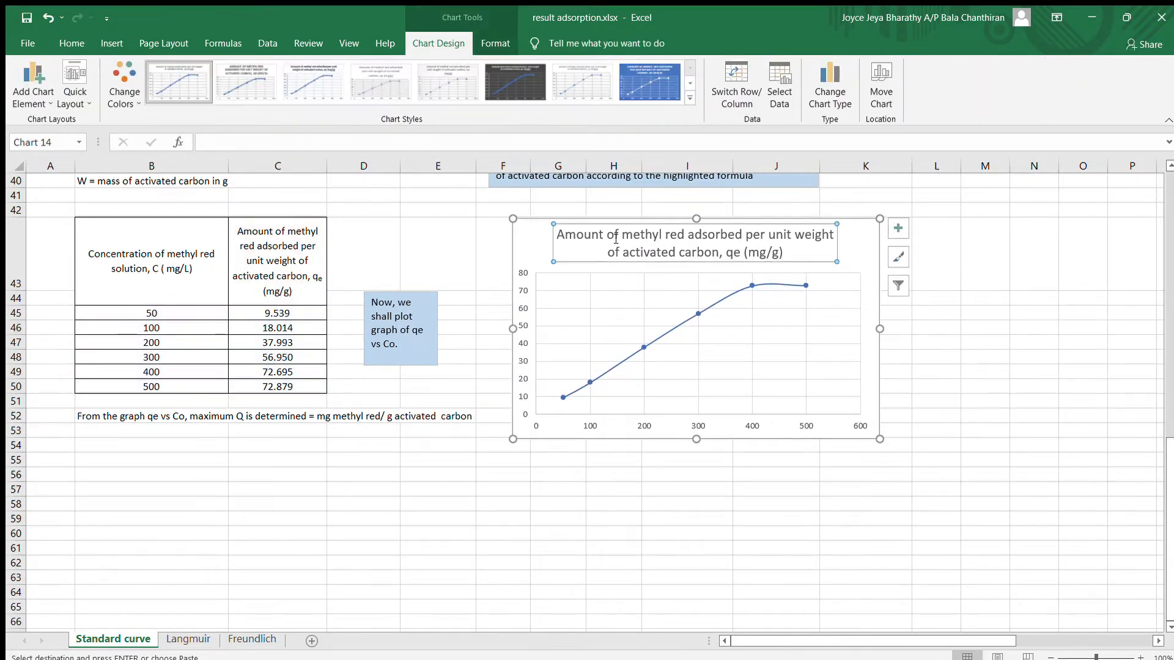
left_click_drag(559, 234, 793, 256)
type("GRA")
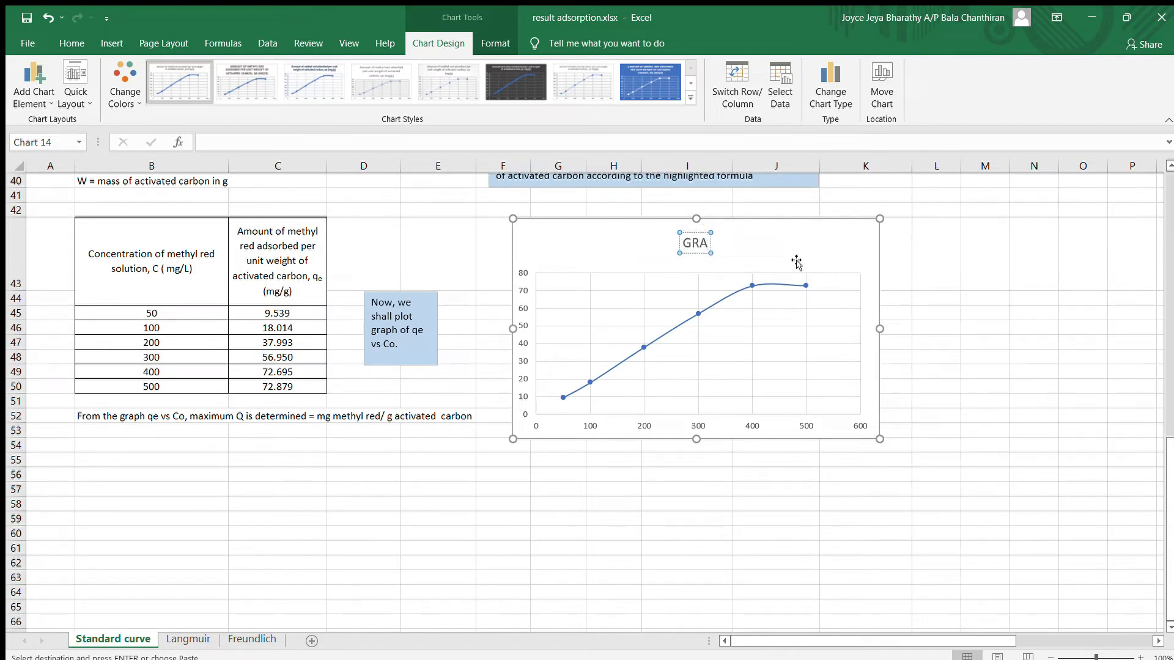
key("BackSpace")
key("BackSpace")
type("raph of qe vs")
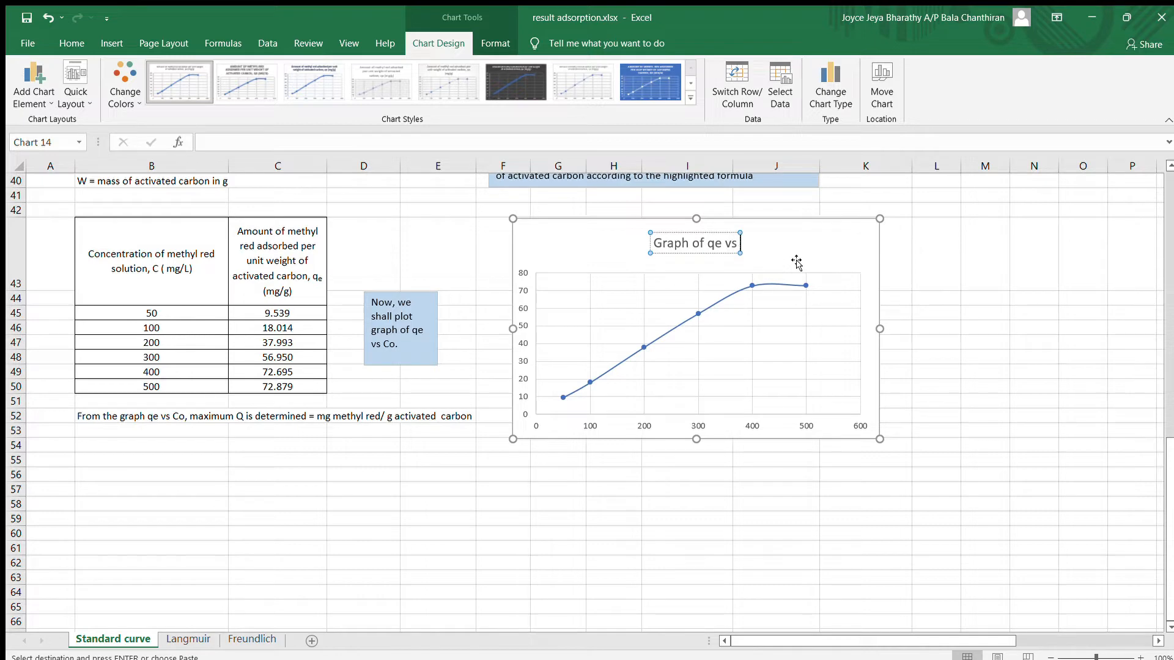
type(" Co")
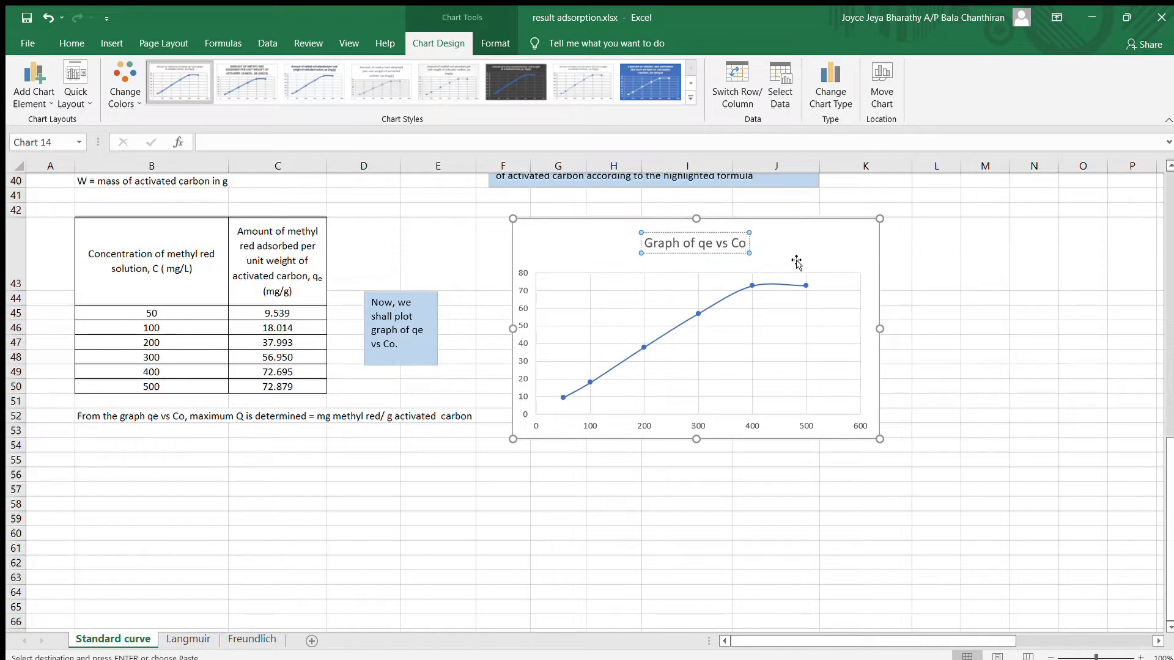
Add axis titles and data labels to the chart, and name the horizontal axis "Initial concentration of methyl red solution, Co"
left_click(875, 245)
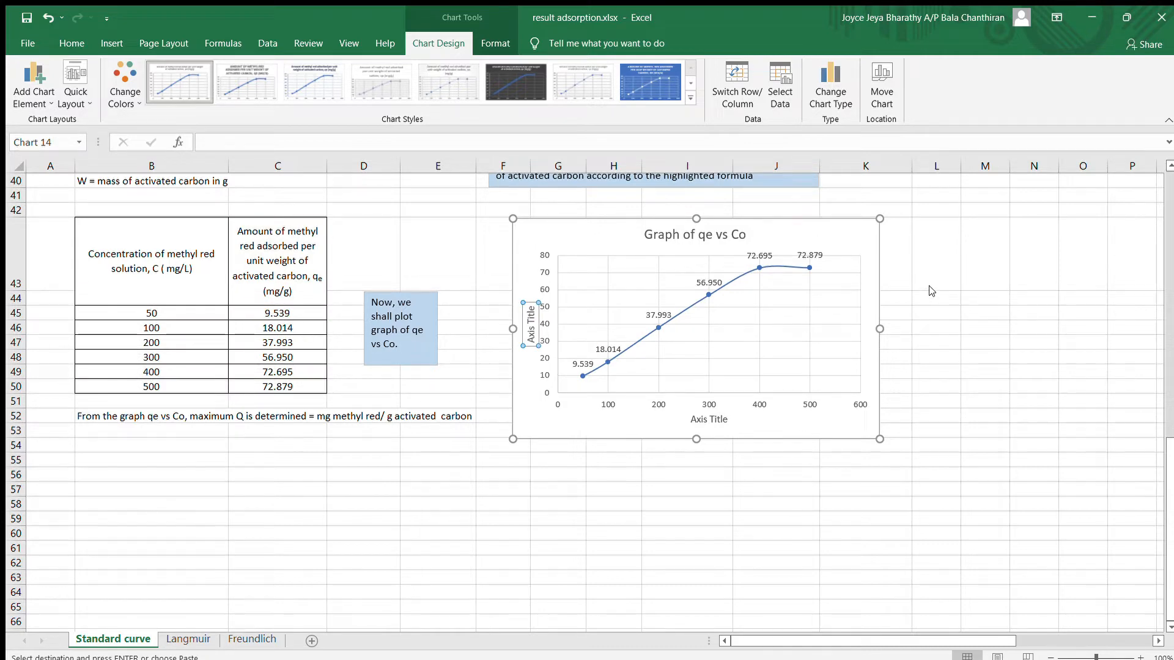
left_click(719, 419)
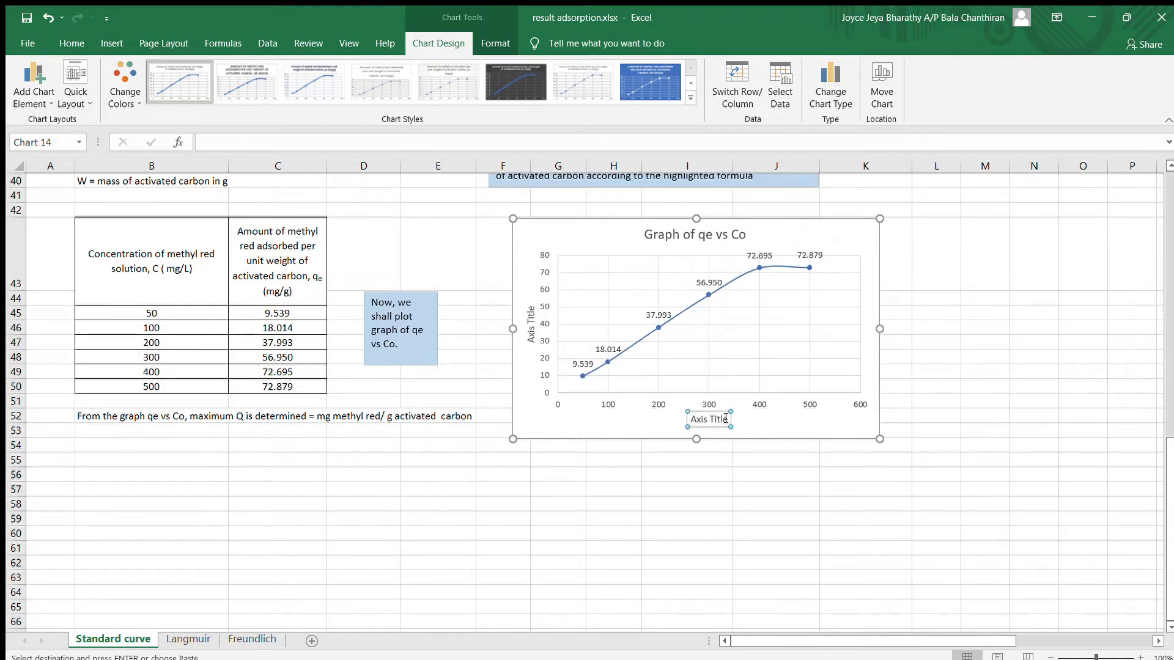
triple_click(726, 419)
type("In")
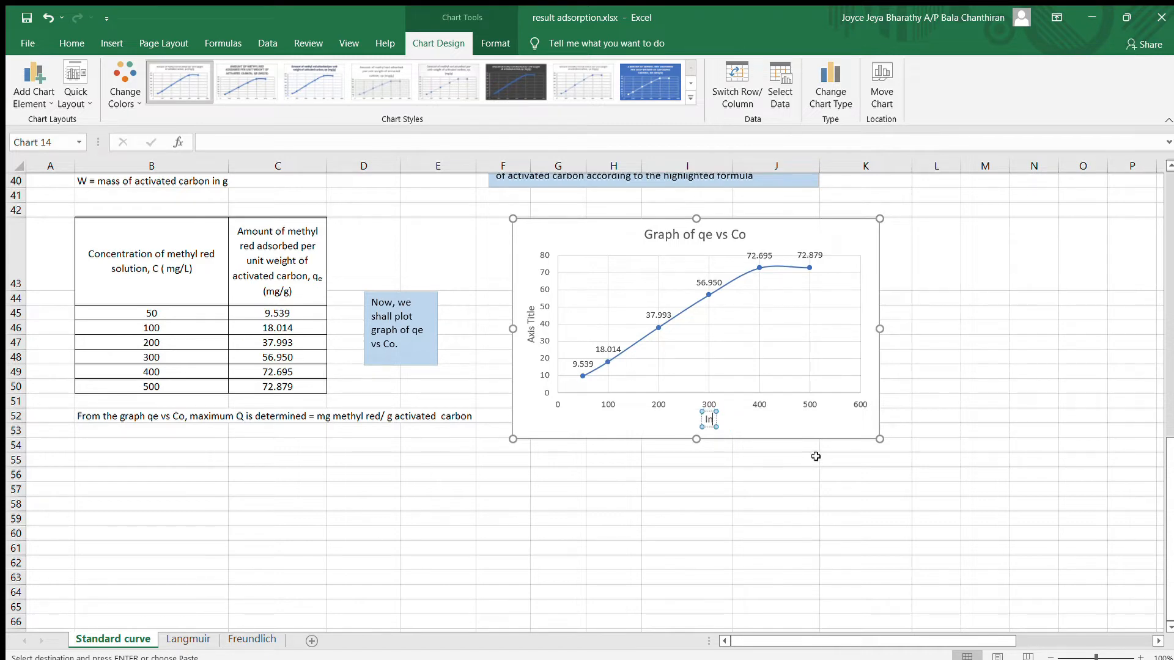
type("itial concentration")
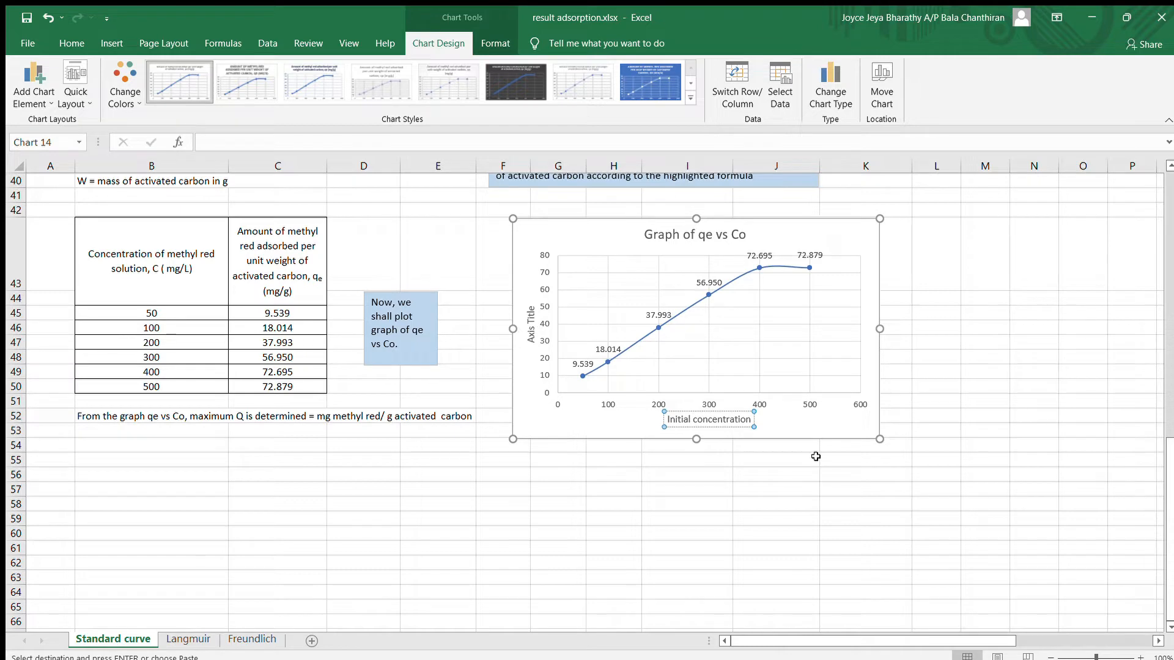
type(" of methyl")
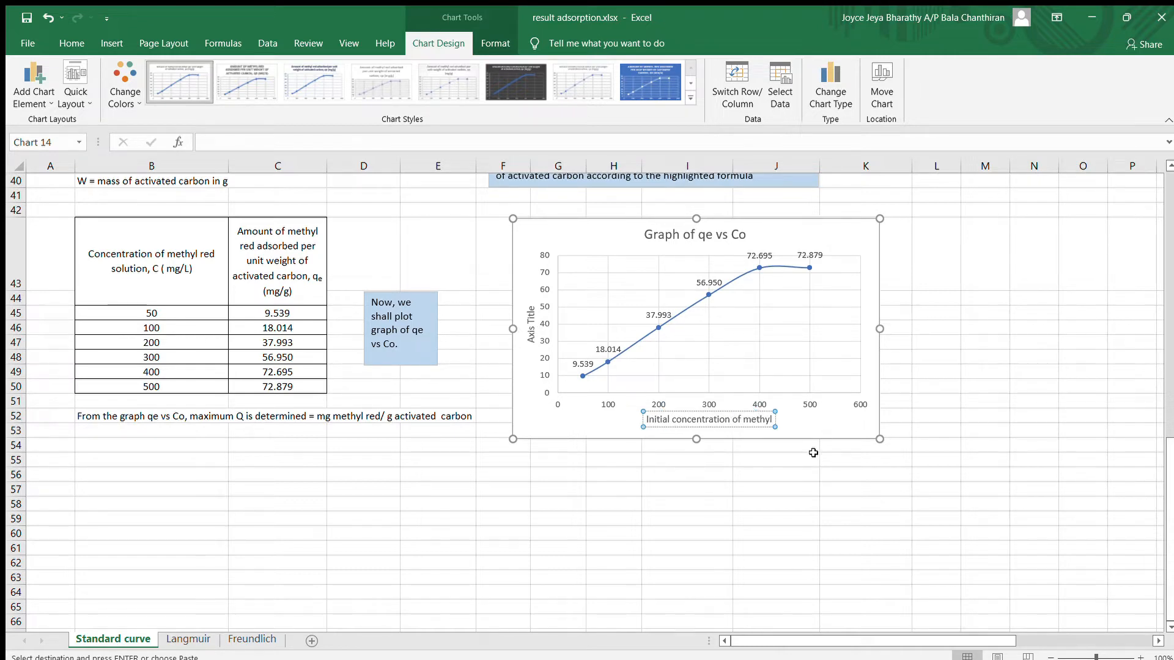
type(" ed")
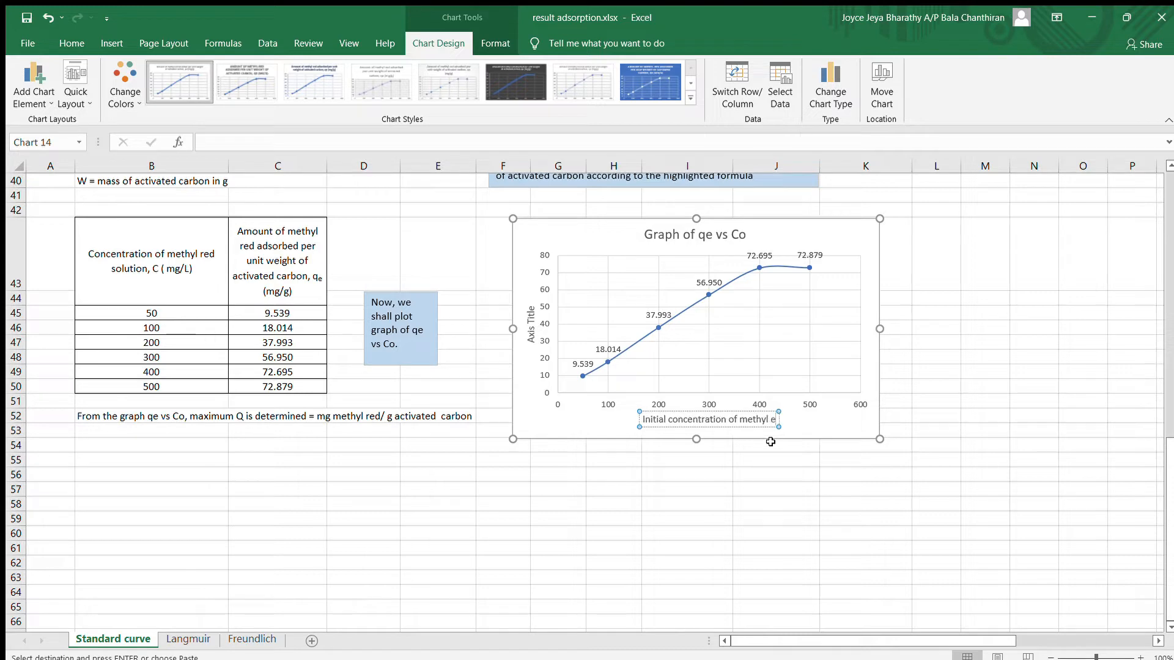
key("BackSpace")
key("BackSpace")
type("red")
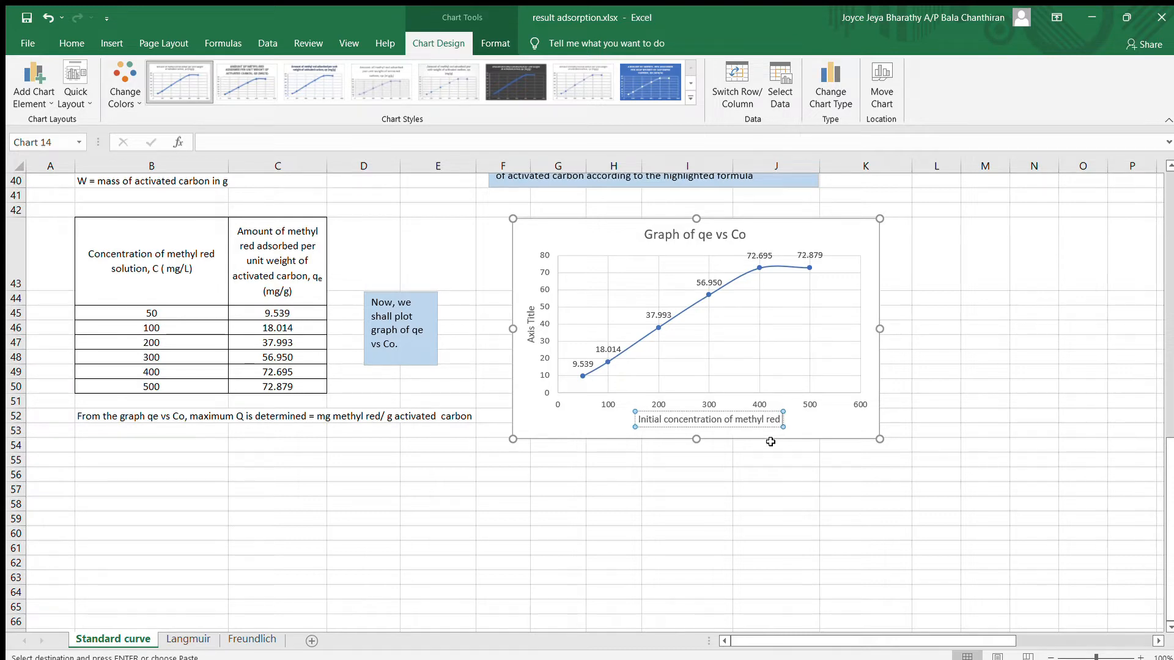
type(" solution,")
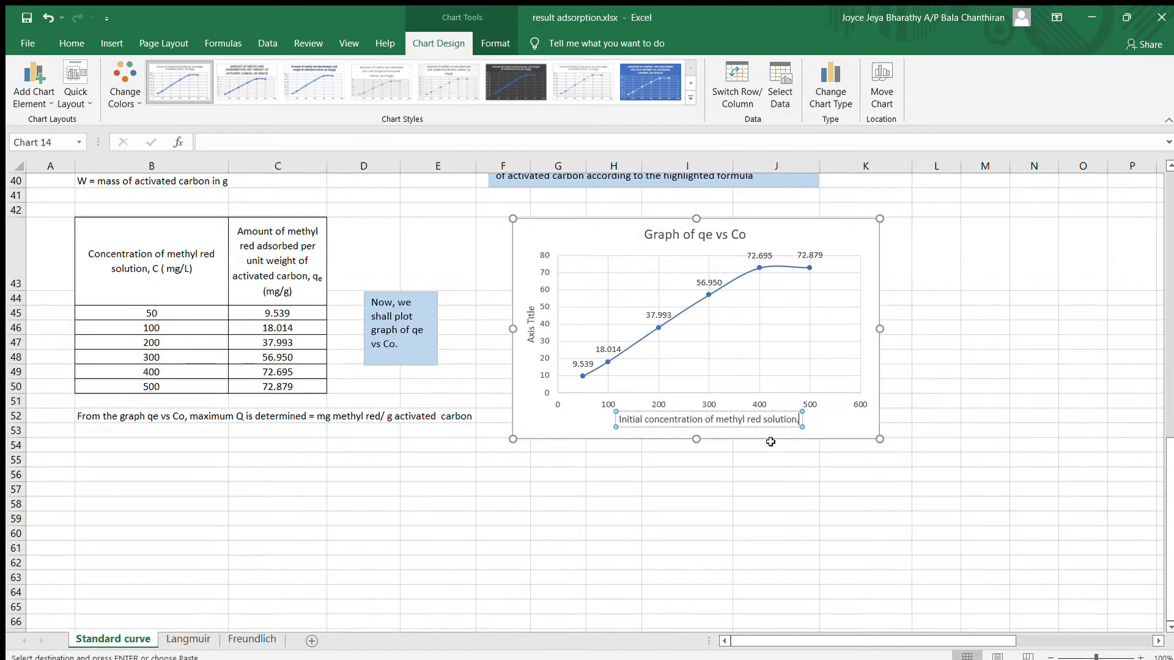
type(" Co")
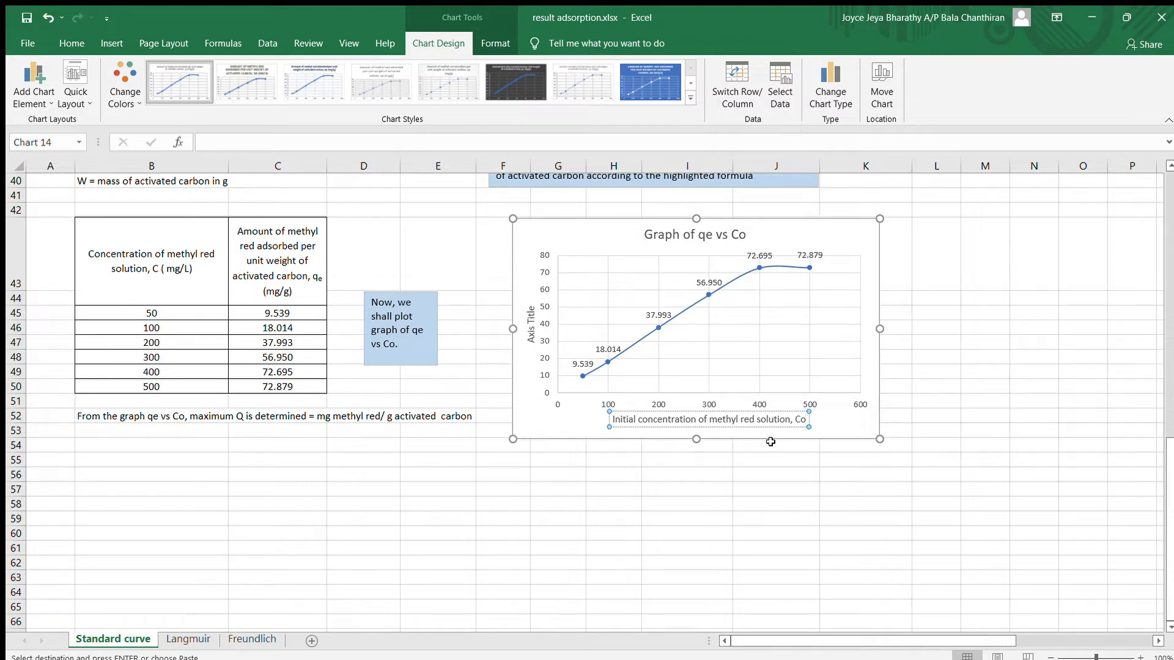
Append the unit "(mg/L)" to the chart's horizontal axis title
left_click(533, 343)
triple_click(533, 343)
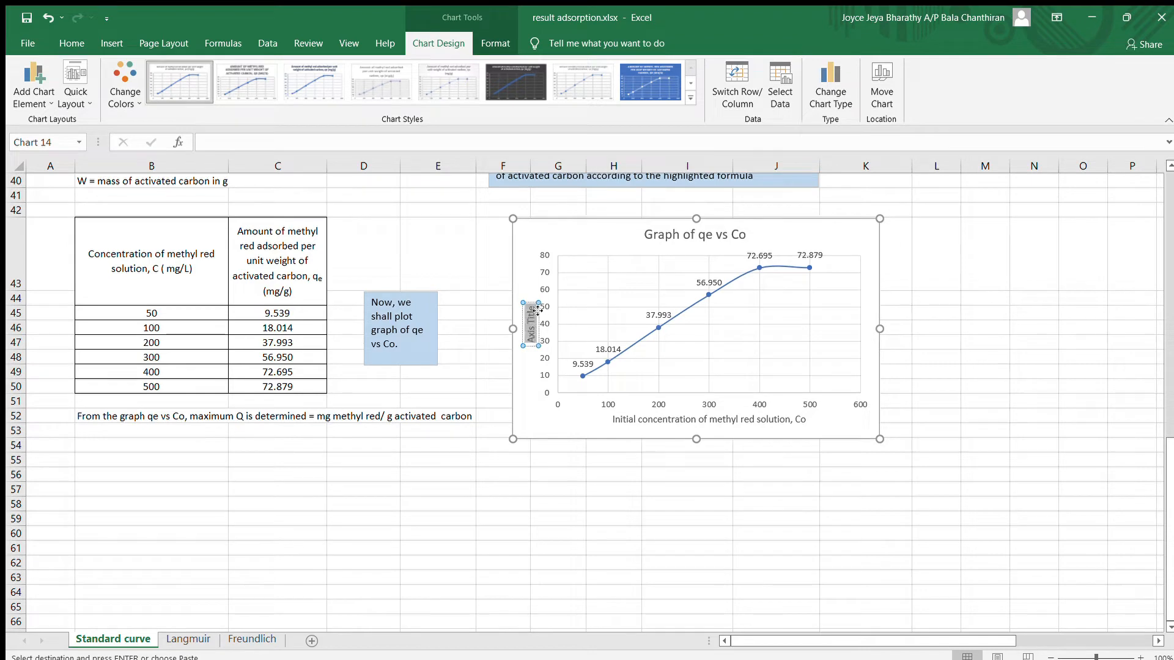
left_click(807, 420)
left_click(809, 421)
type("(mg/L)")
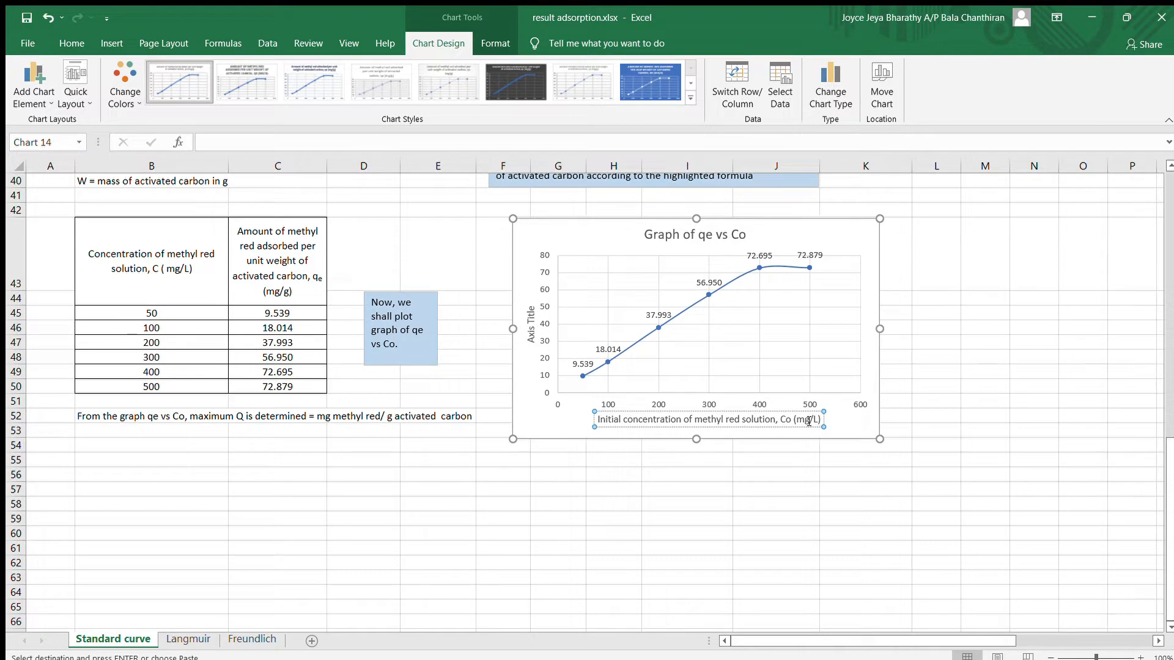
Set the chart's vertical axis title to the C43 header text "Amount of methyl red adsorbed per unit weight of activated carbon, qe (mg/g)"
left_click(531, 339)
left_click_drag(531, 342, 531, 300)
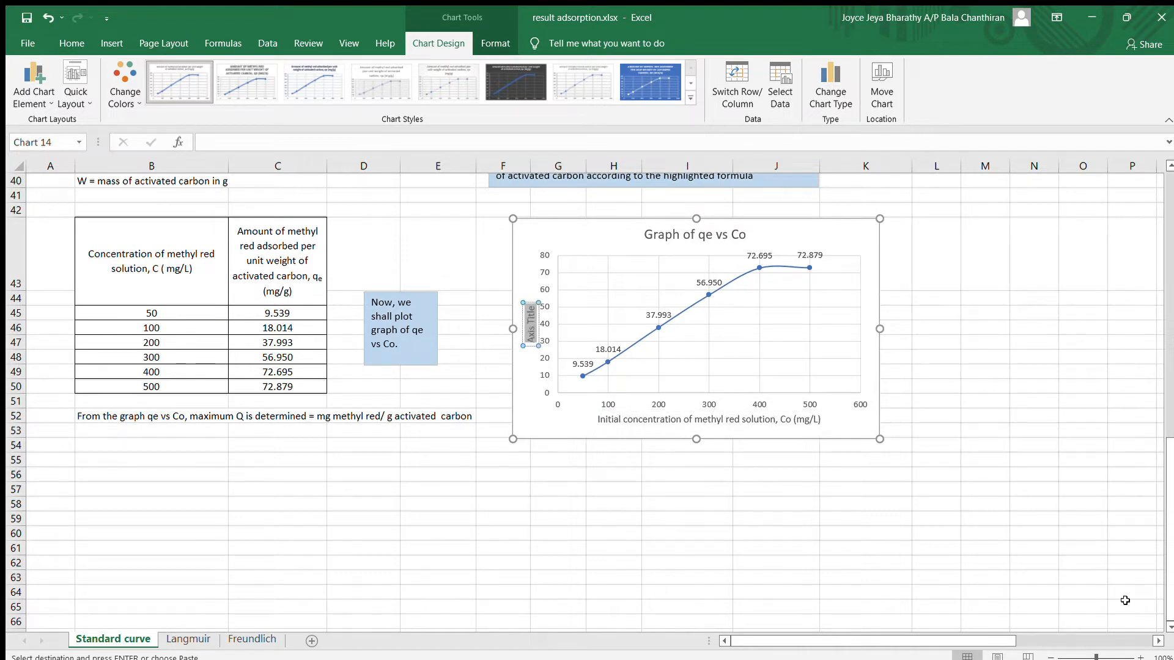
left_click(290, 248)
left_click_drag(203, 143, 578, 143)
key("ctrl+c")
left_click(531, 336)
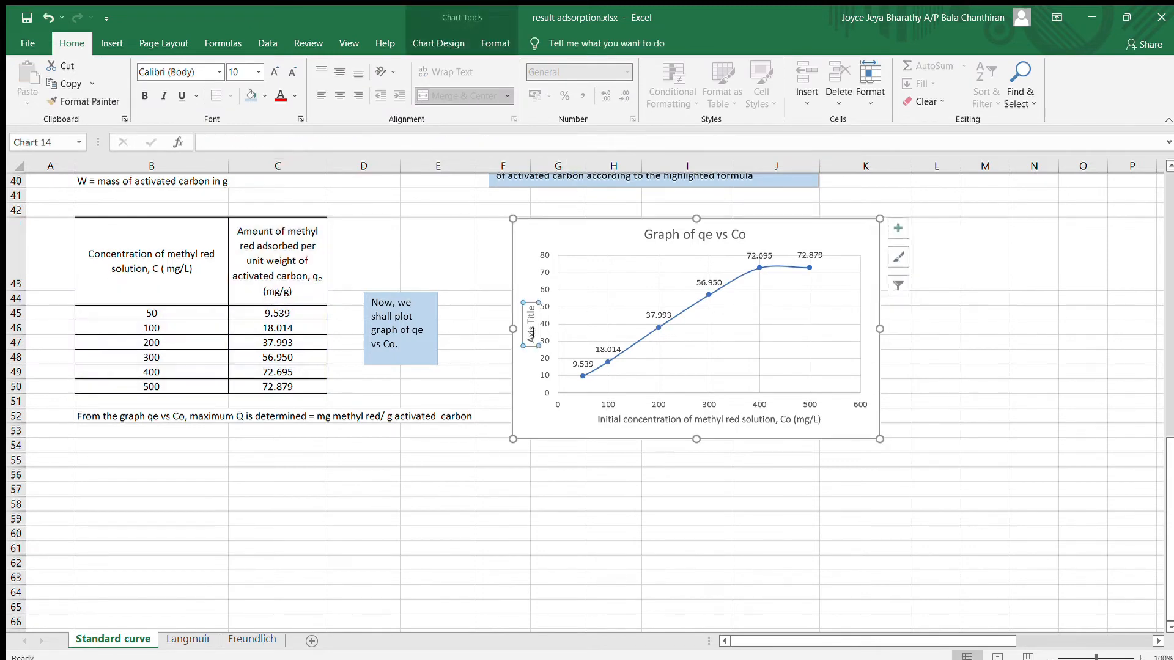
left_click_drag(531, 336, 532, 309)
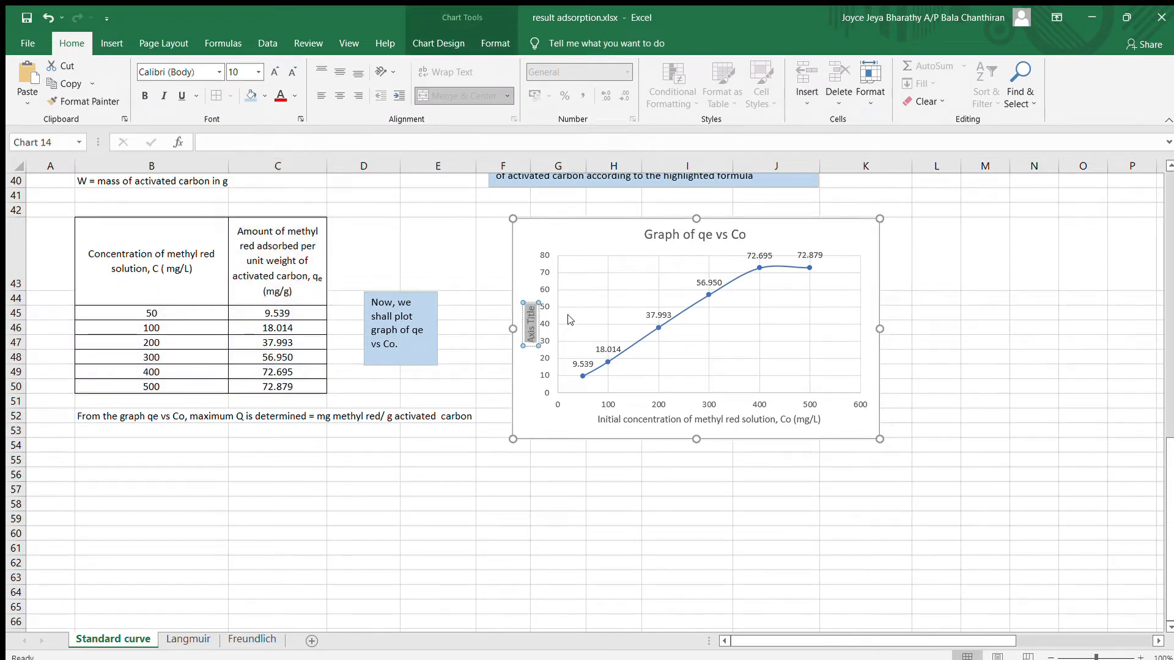
left_click(533, 340)
key("ctrl+v")
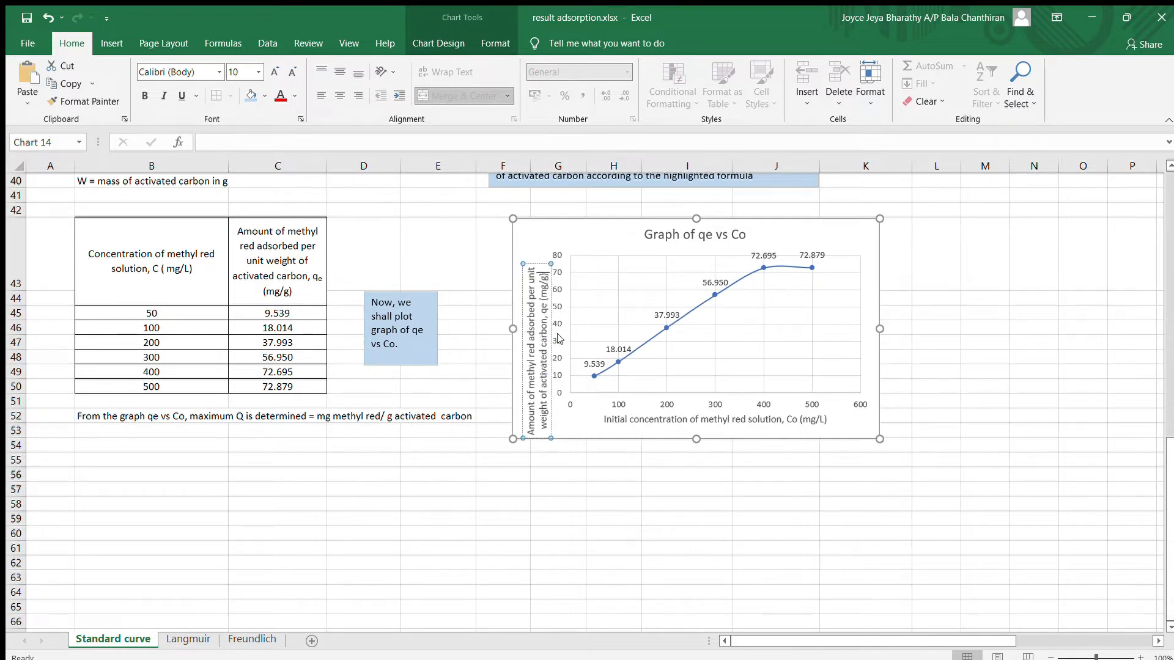
left_click(522, 291)
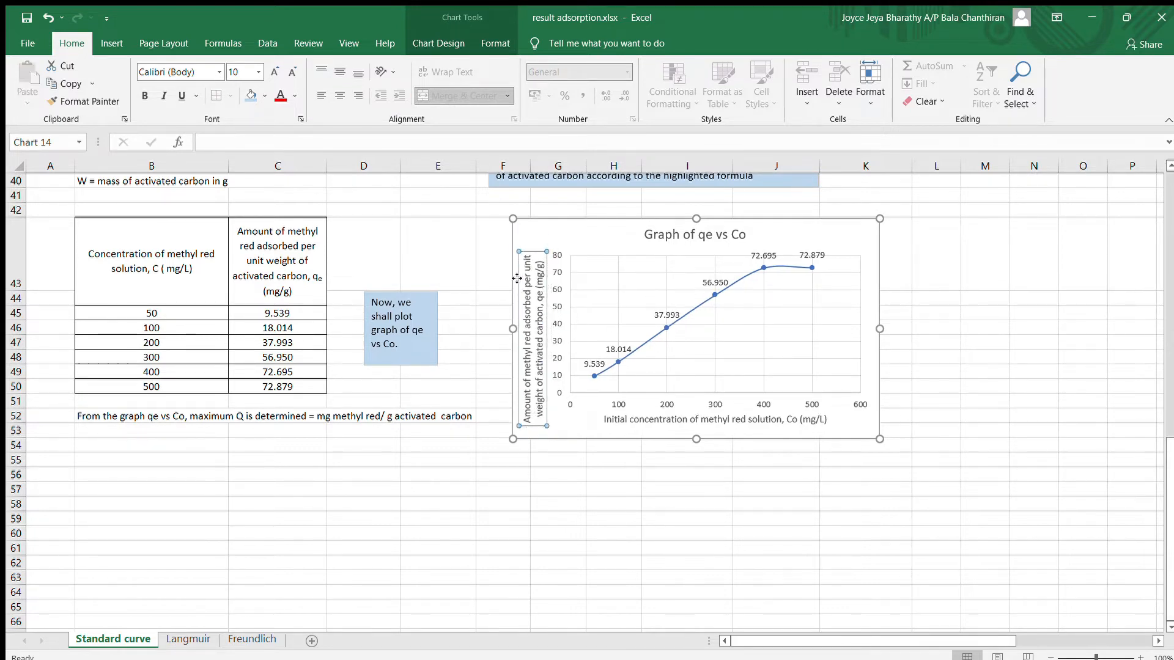
left_click(599, 470)
Make the chart's 72.695 data label bold with a gold fill
double_click(761, 255)
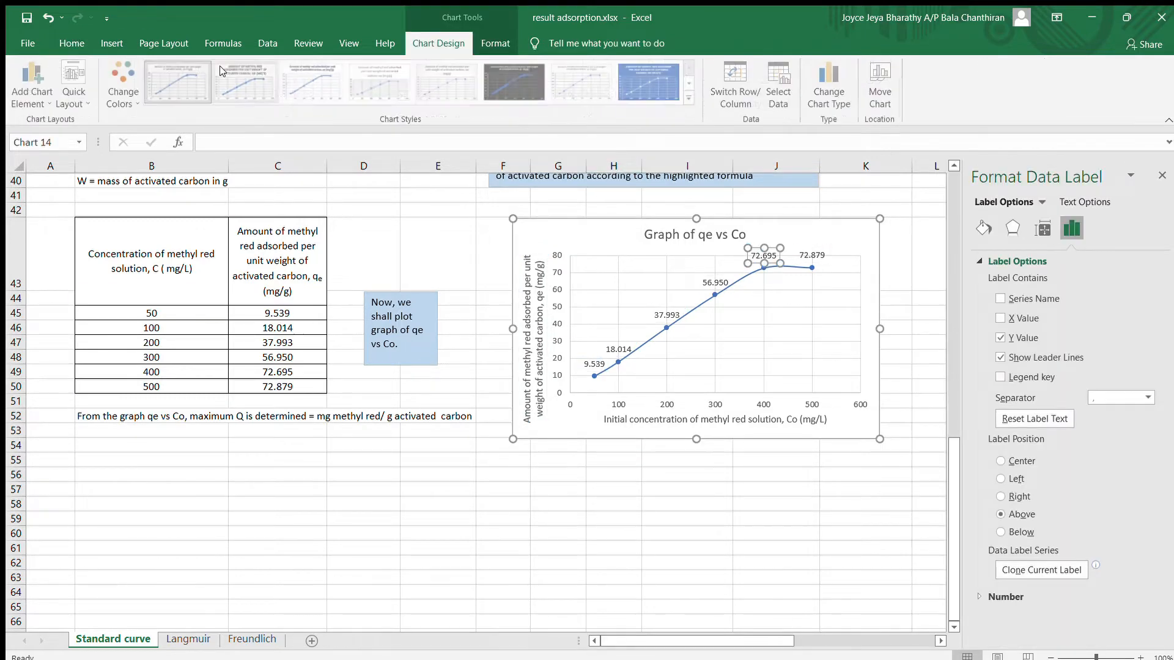
left_click(70, 43)
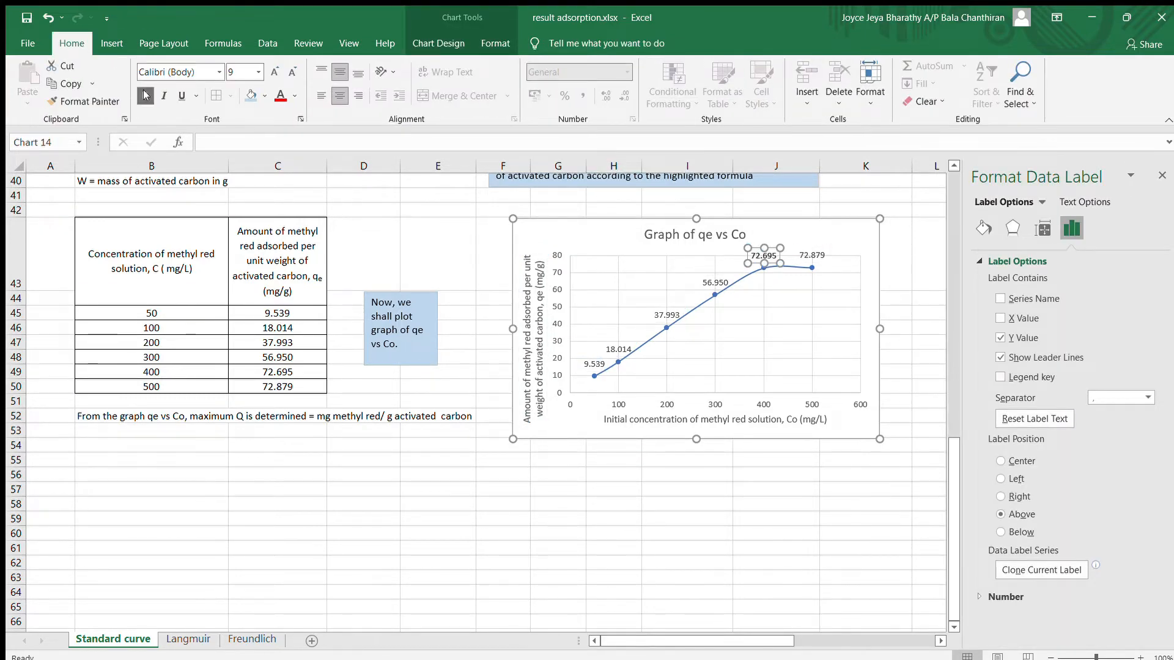
left_click(251, 95)
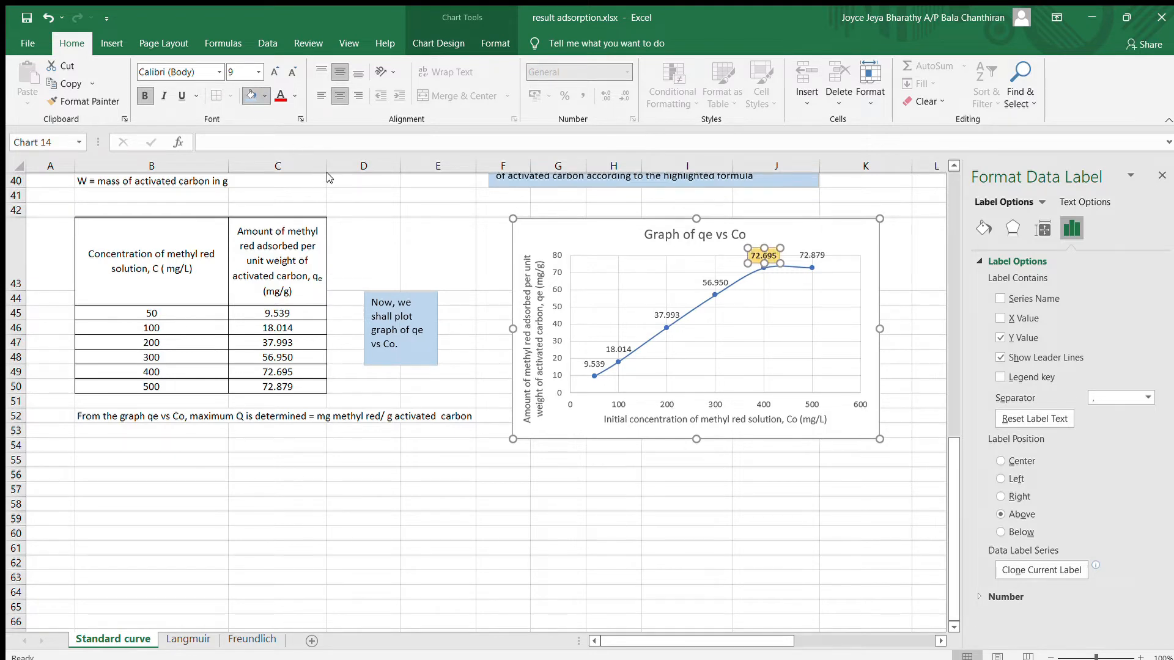
left_click(346, 436)
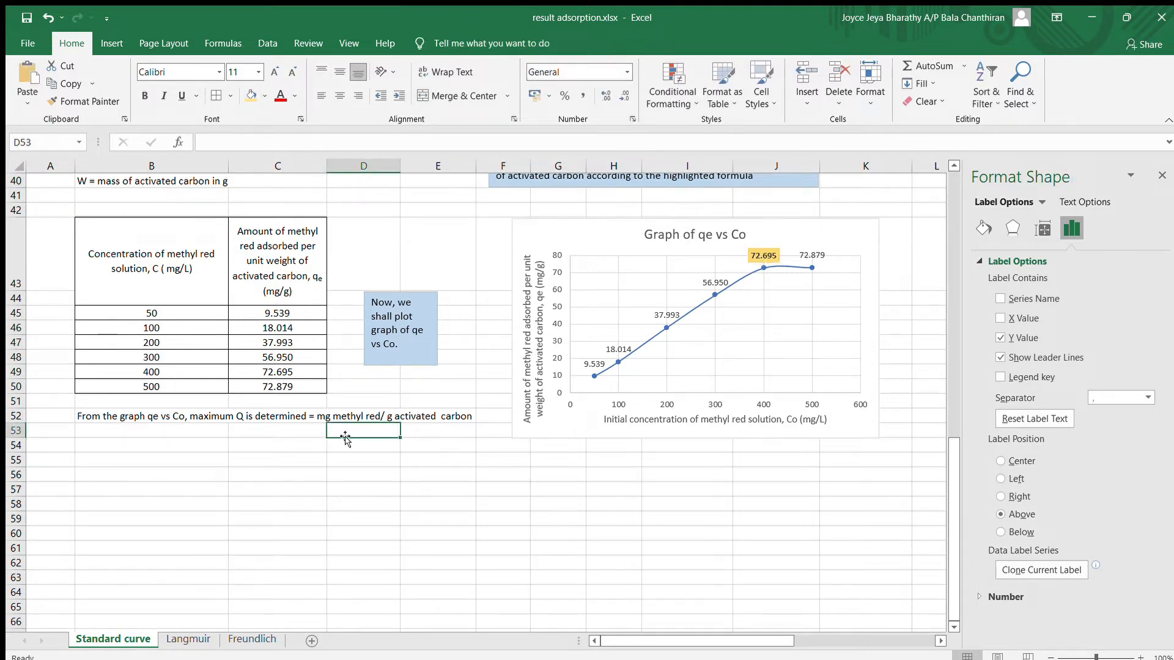
Insert 72.695 in bold before "mg methyl red" in the maximum Q sentence in B52, and close the formatting pane
left_click(319, 417)
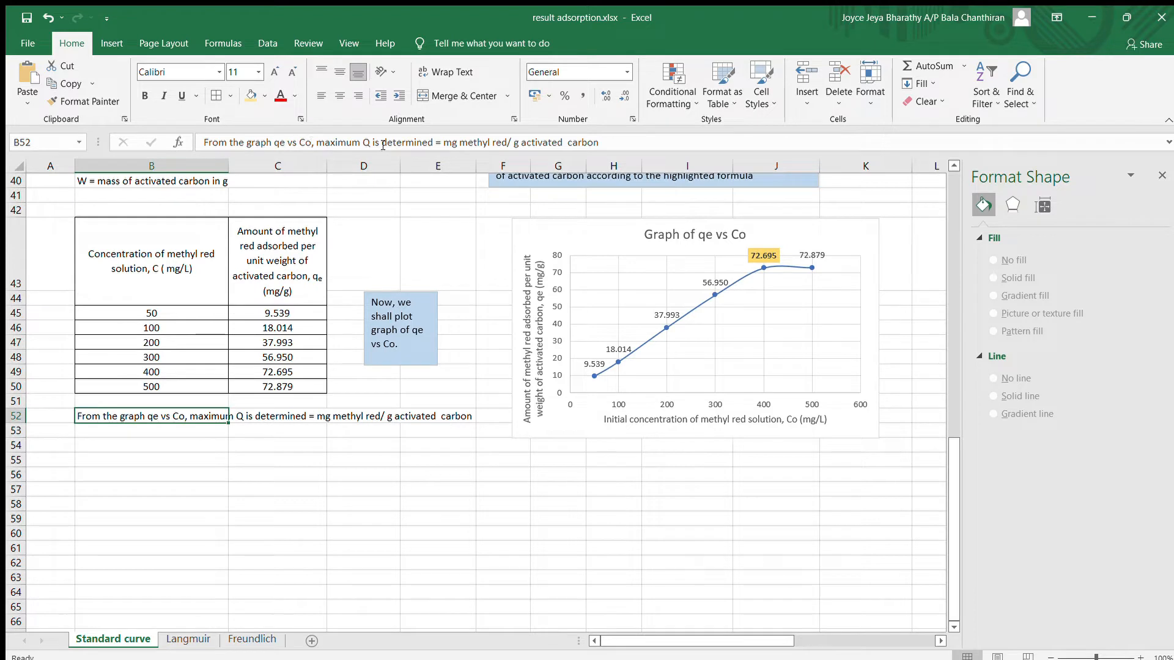
left_click(445, 144)
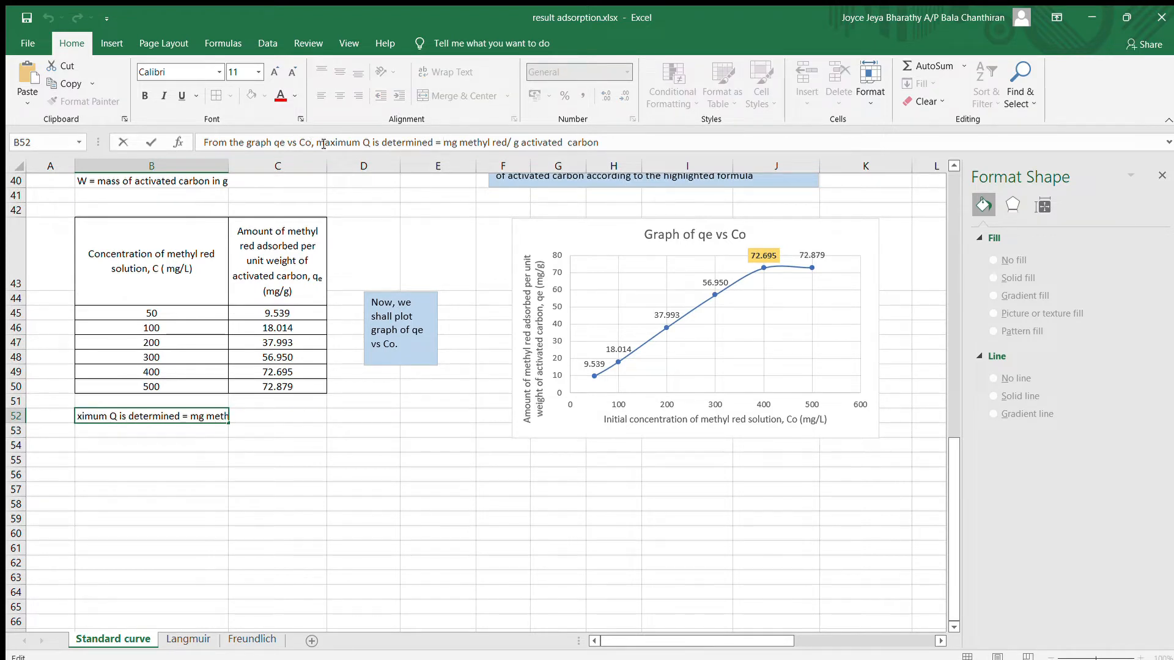
type("72.695")
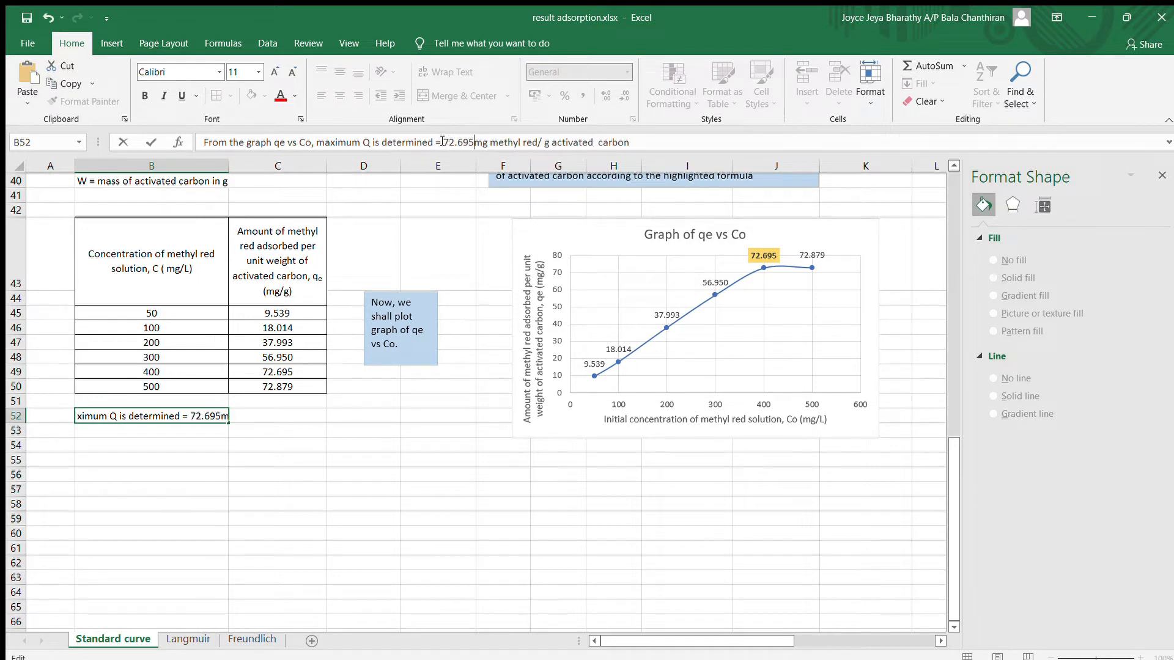
double_click(452, 142)
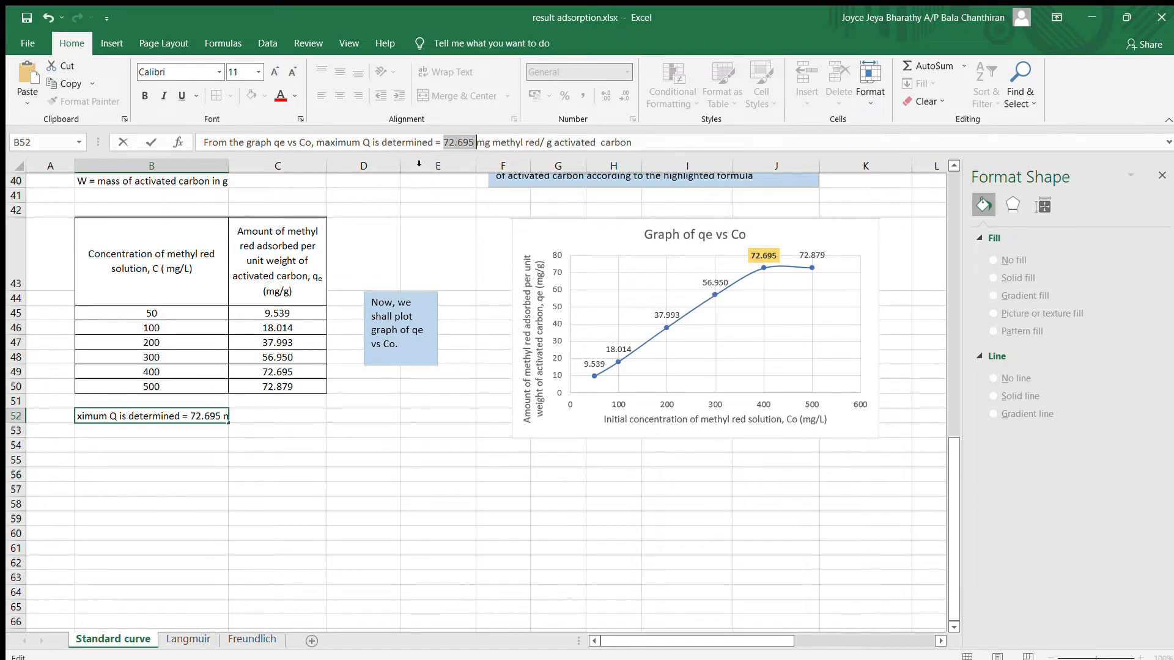
left_click(144, 95)
left_click(286, 431)
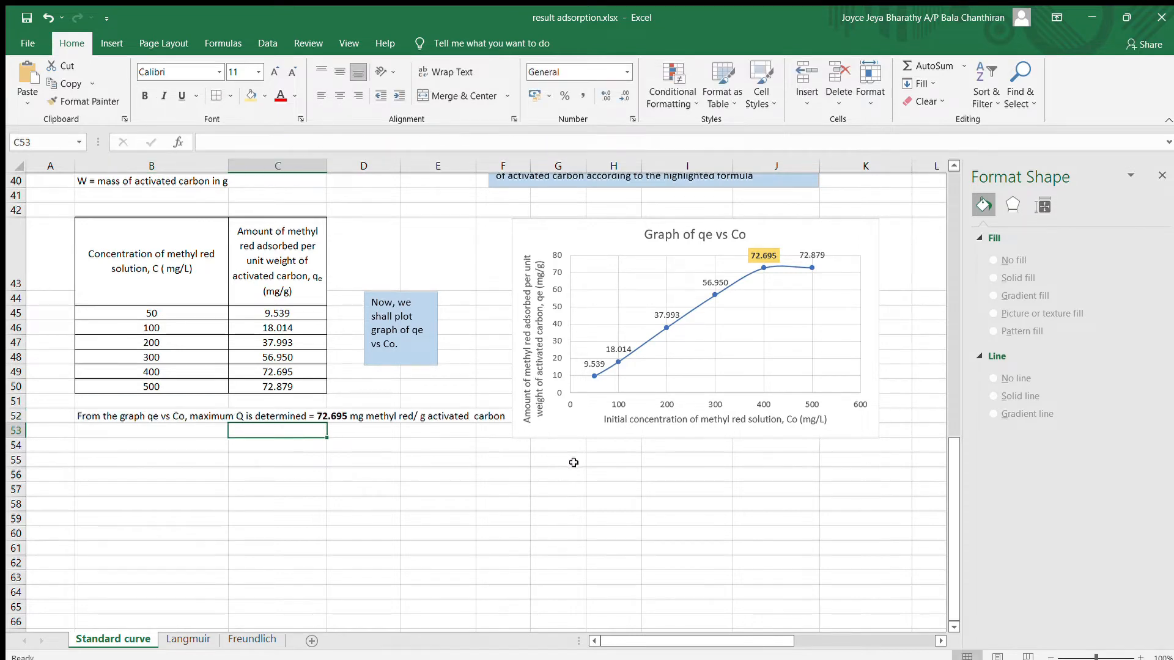
scroll(573, 462, "up", 1)
left_click(1162, 175)
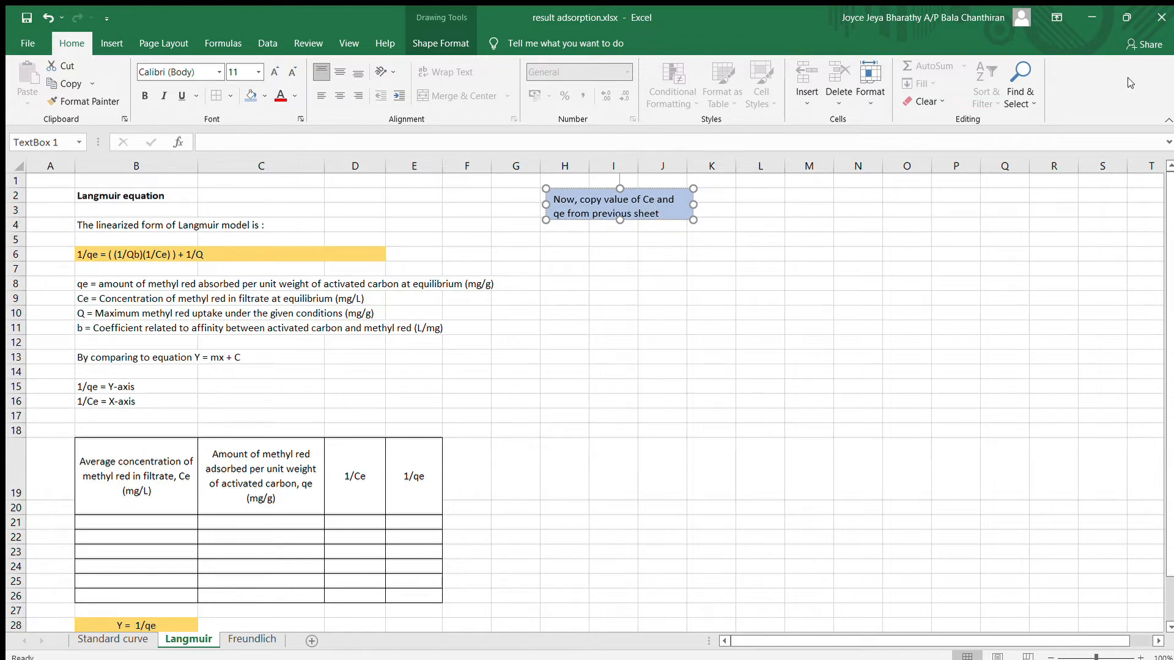
Copy the average Ce values from I29:I34 of the Standard curve sheet into B21:B26 of the Langmuir sheet
left_click(112, 639)
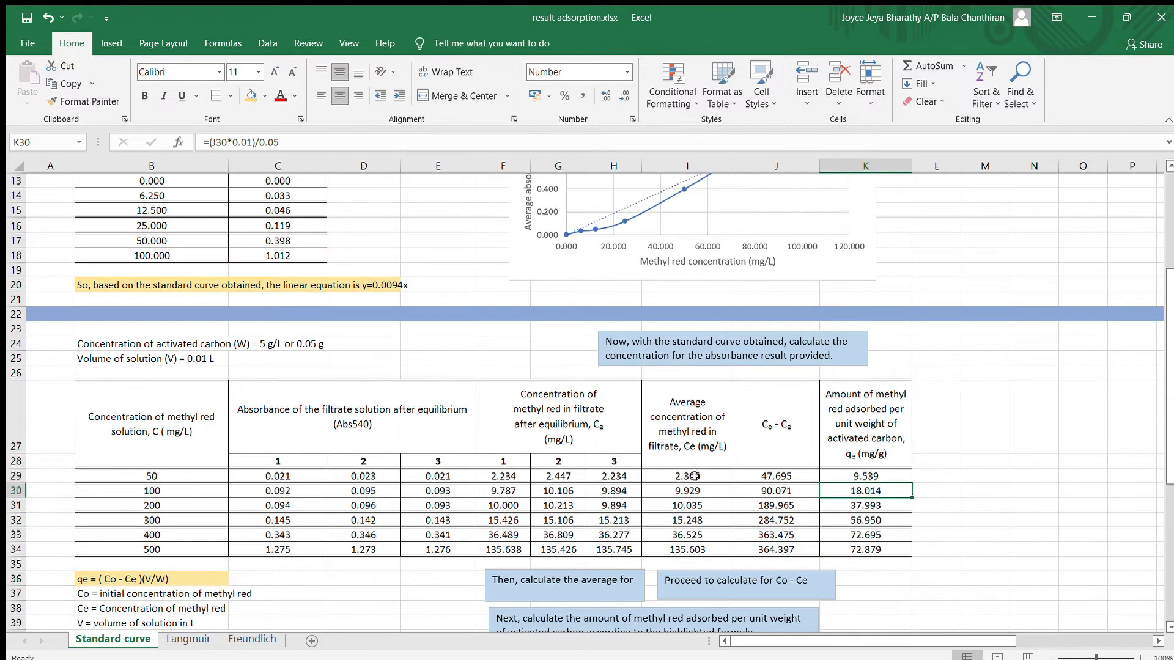
left_click_drag(670, 478, 687, 549)
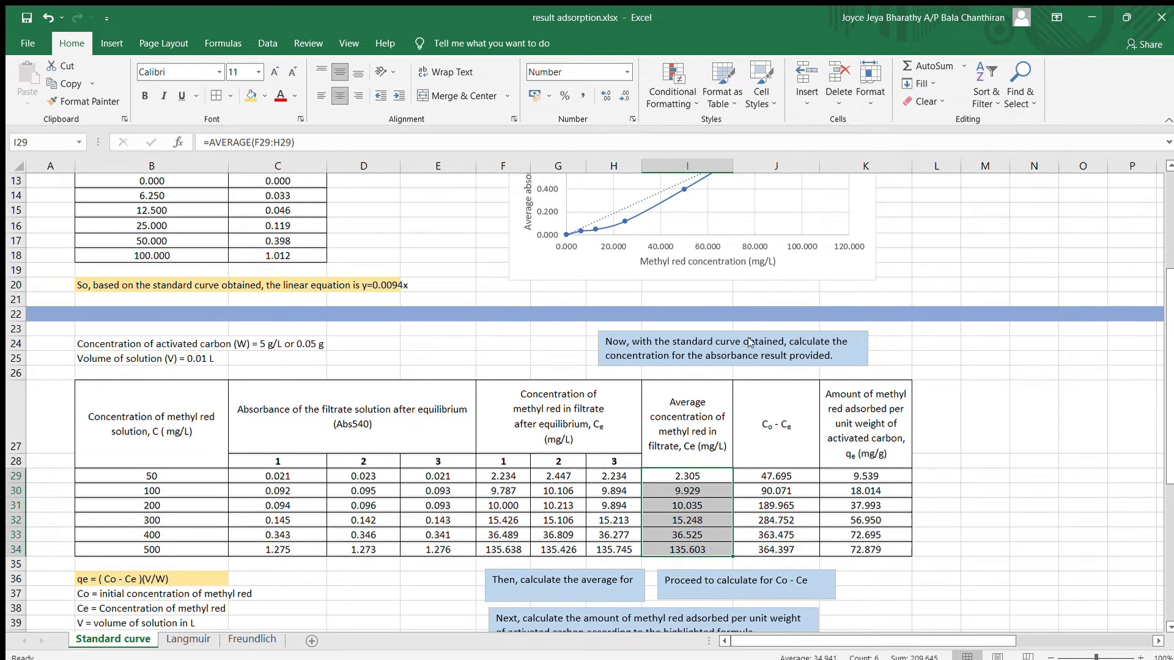
key("ctrl+c")
left_click(188, 639)
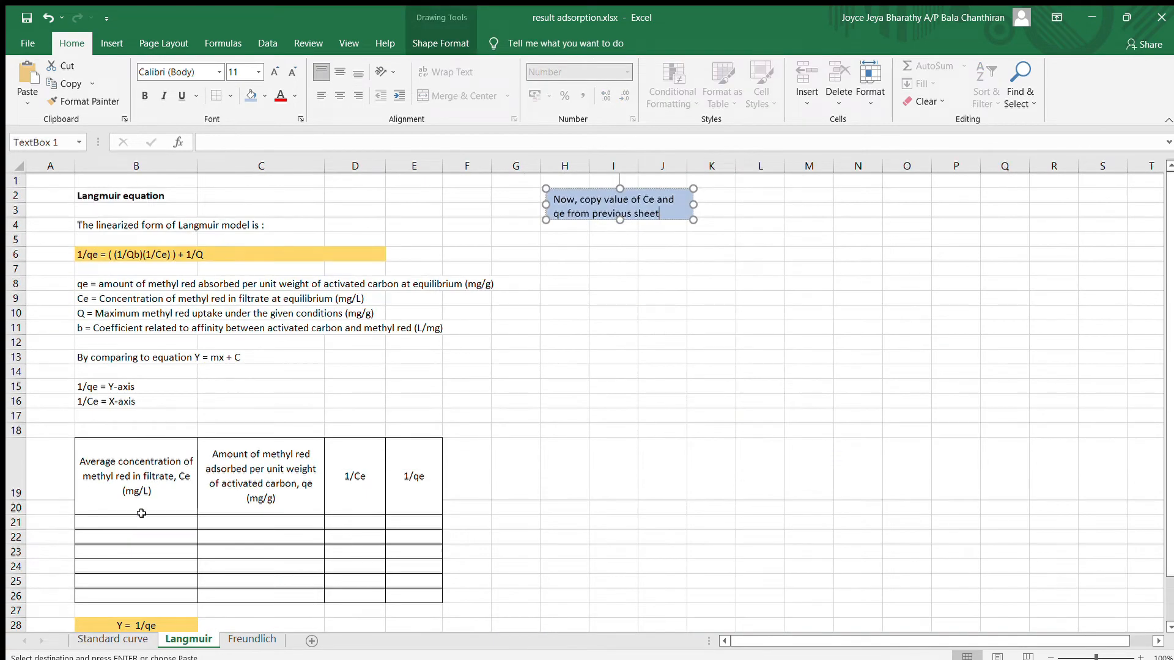
left_click(135, 523)
key("ctrl+v")
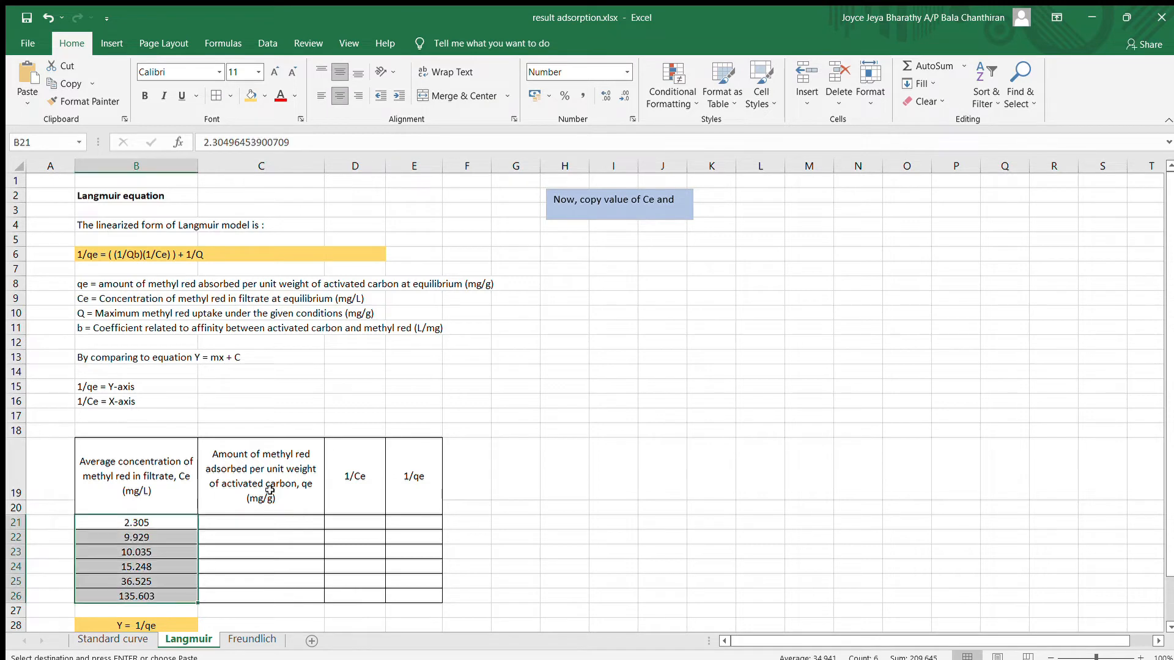
Copy the qe values from K29:K34 of the Standard curve sheet into C21:C26 of the Langmuir sheet
left_click(112, 639)
left_click_drag(866, 476, 865, 549)
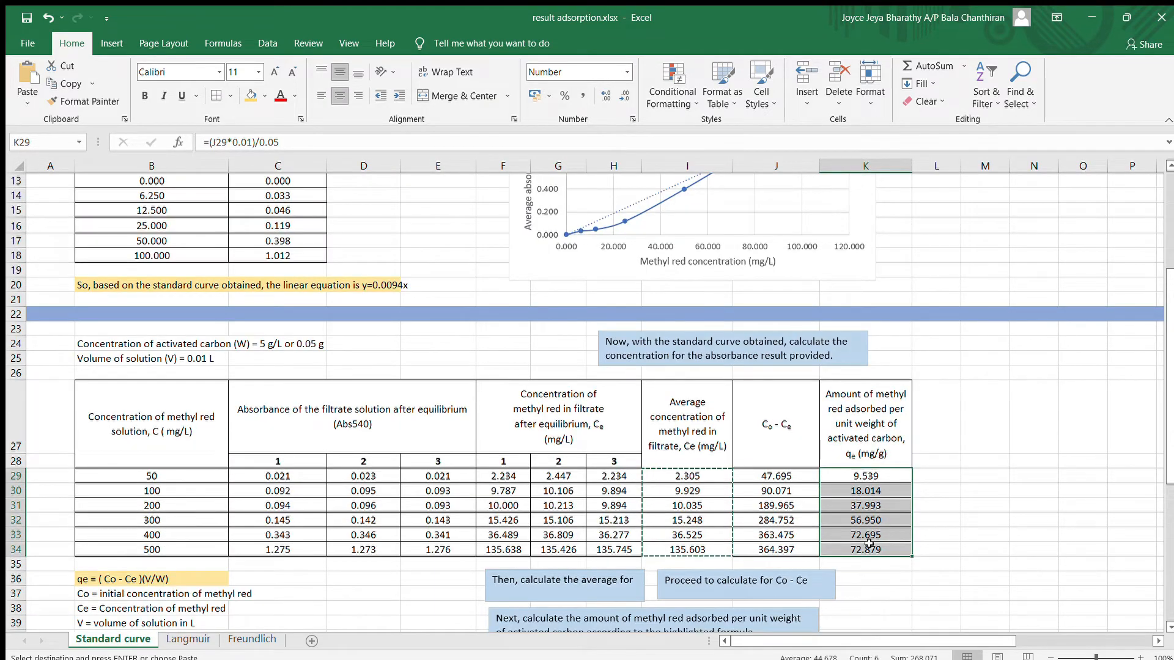
key("ctrl+c")
left_click(188, 638)
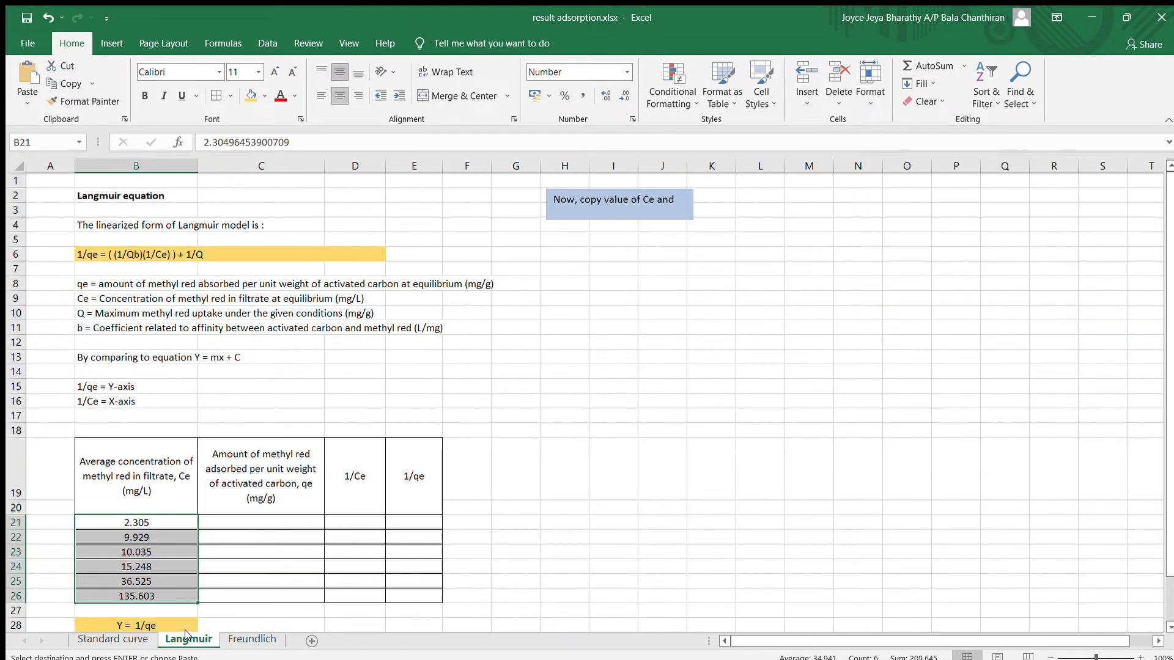
left_click(245, 521)
key("ctrl+v")
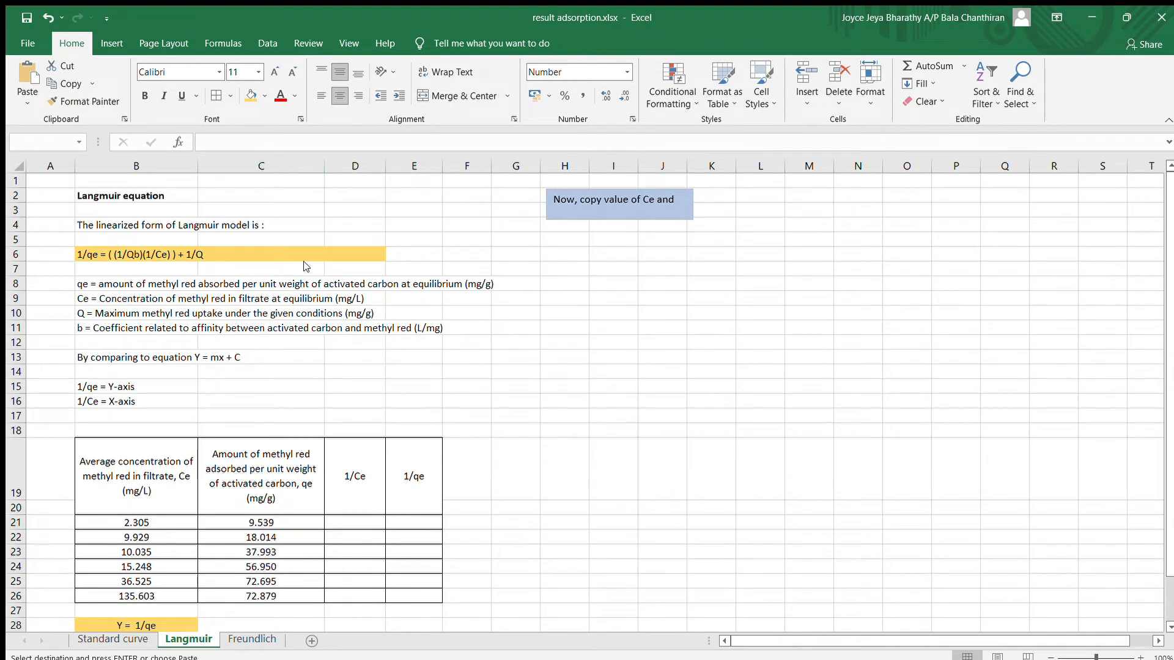
Enter the note "then calculate , 1/Ce and 1/qe" in D16 and fill D16:F16 with light blue
left_click(373, 401)
type("then calculate")
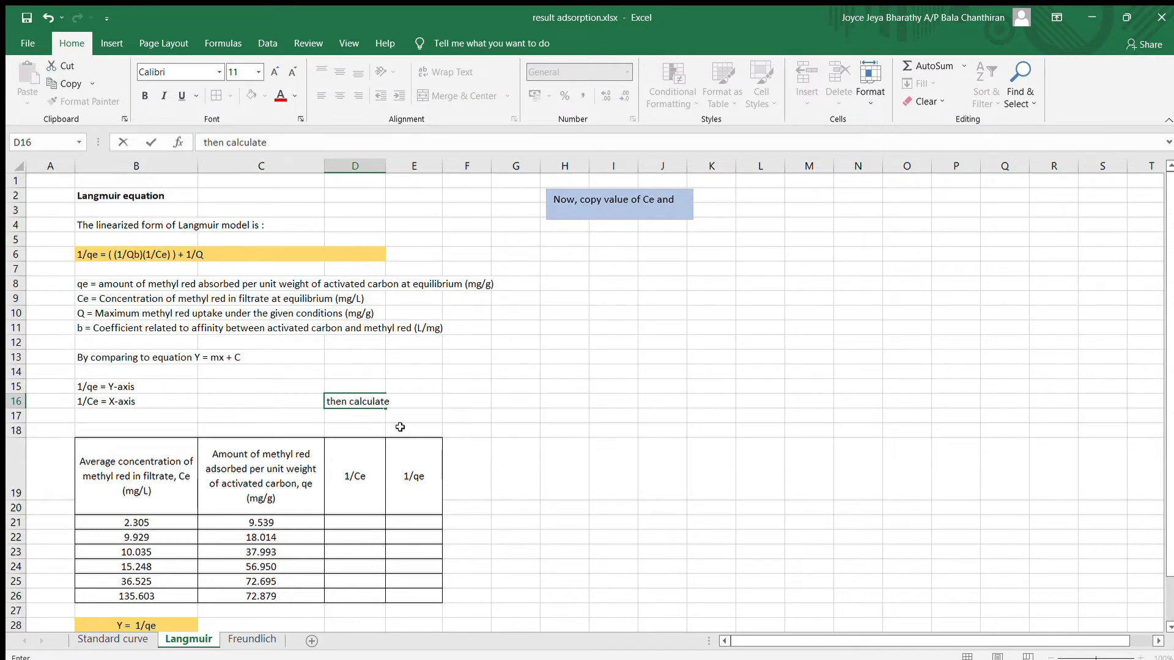
type(" , 1/Ce and 1/qe")
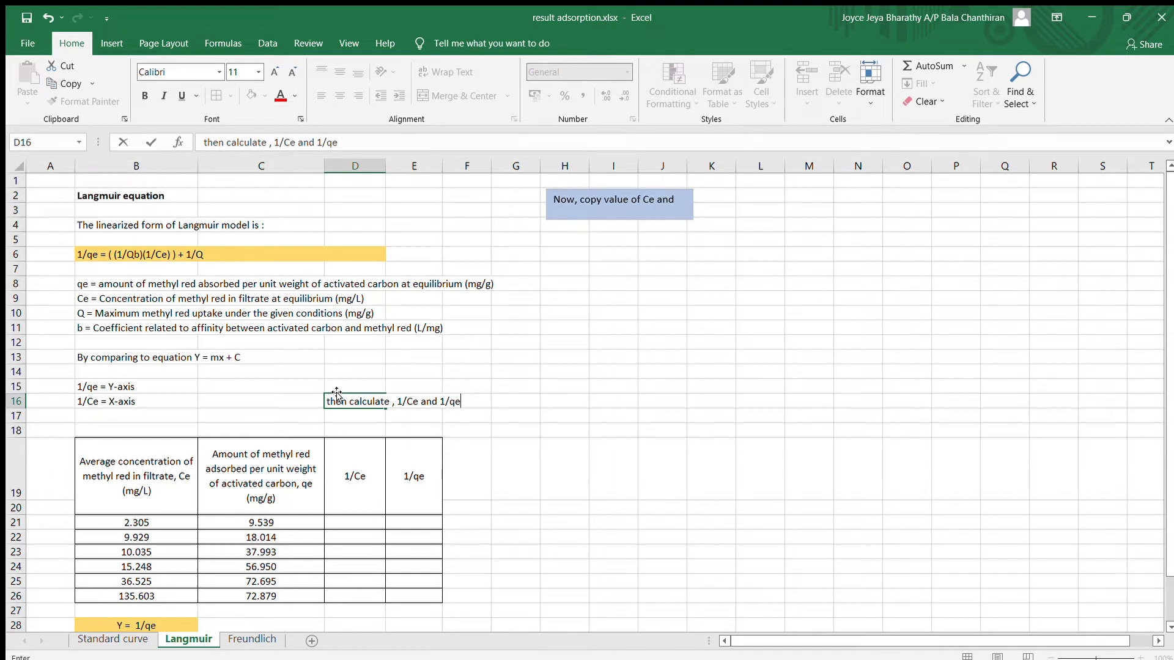
left_click_drag(333, 395, 463, 401)
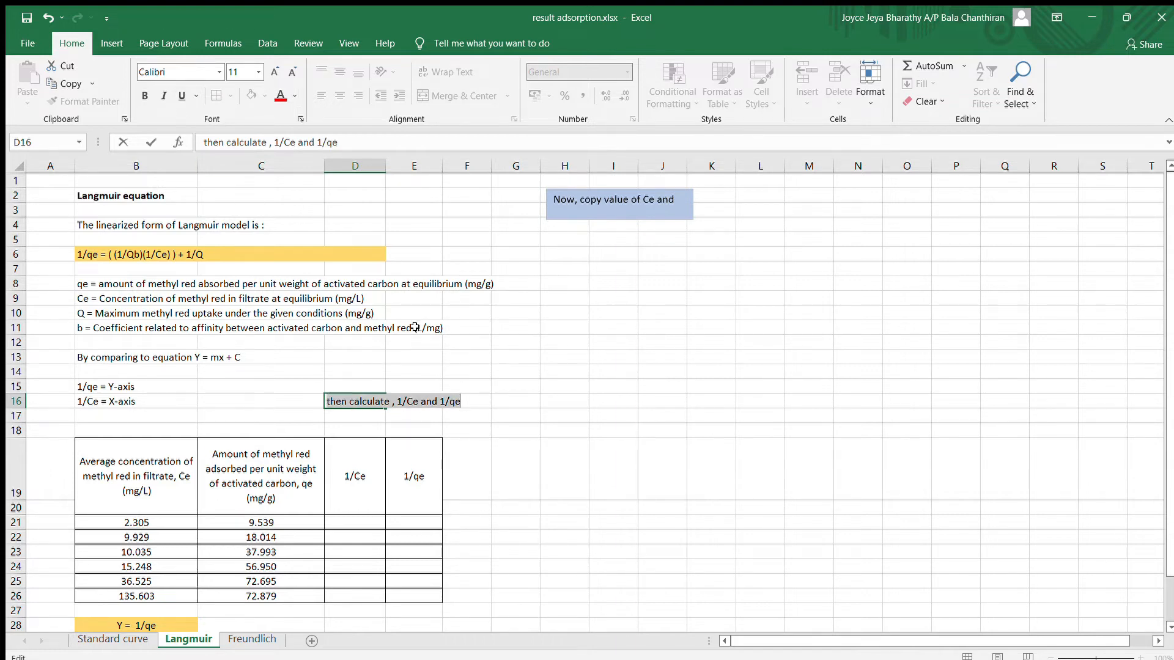
left_click(345, 395)
left_click(347, 374)
left_click_drag(357, 402, 467, 402)
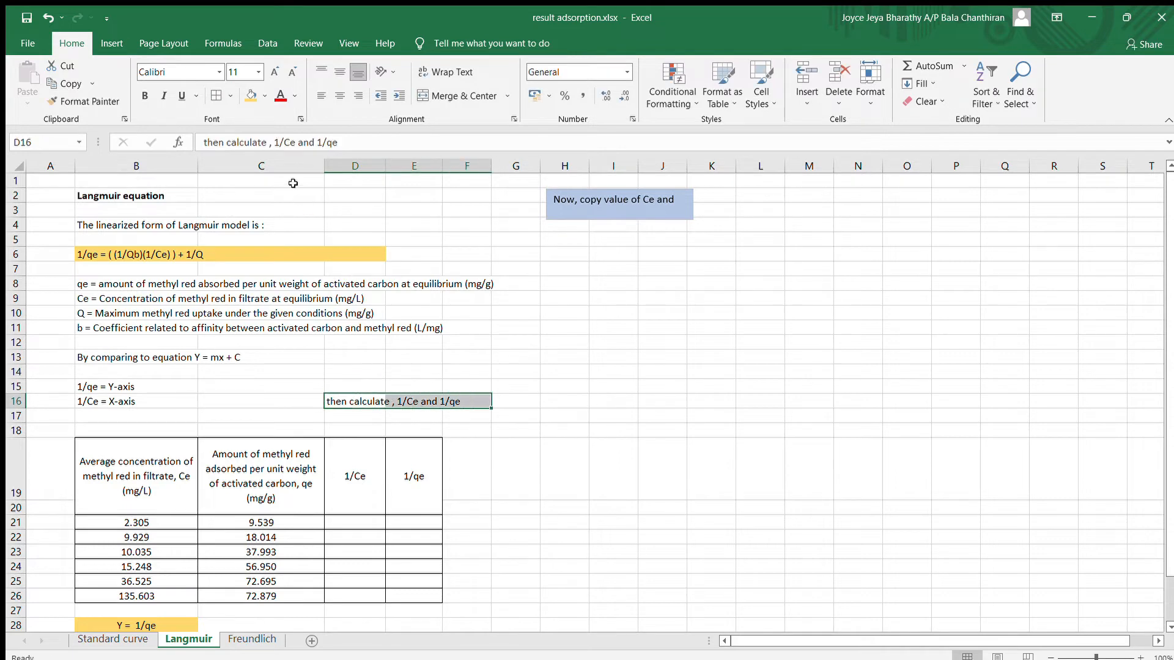
left_click(251, 96)
Calculate 1/Ce in D21 with the formula =1/B21 and copy it down to D26
left_click(349, 525)
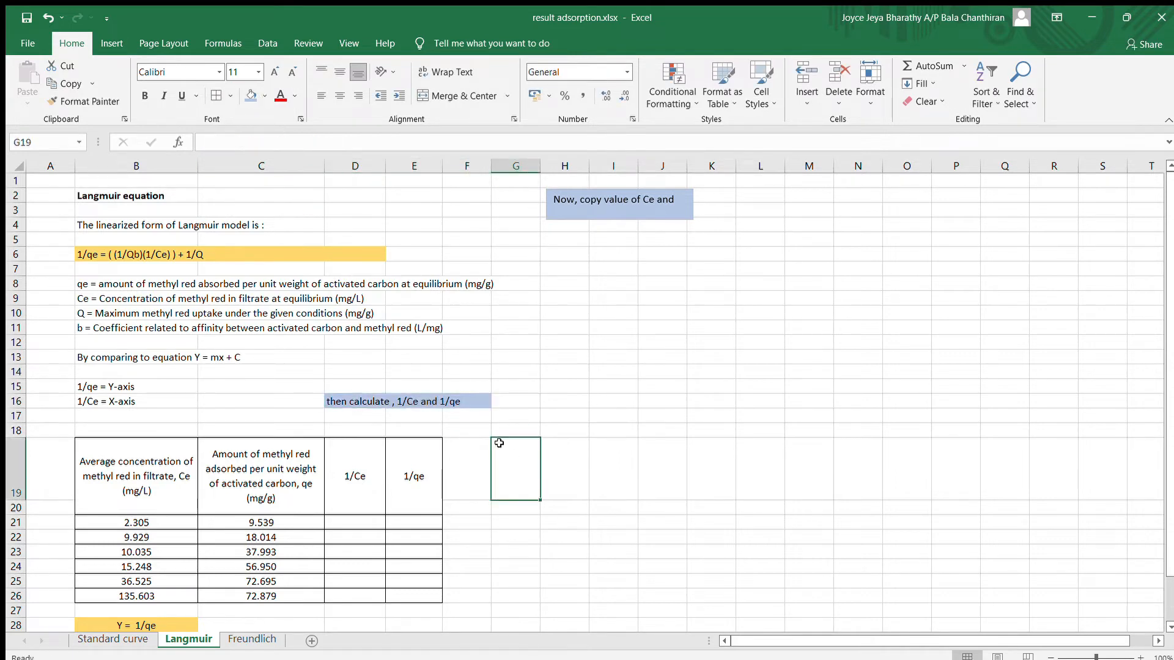
type("=")
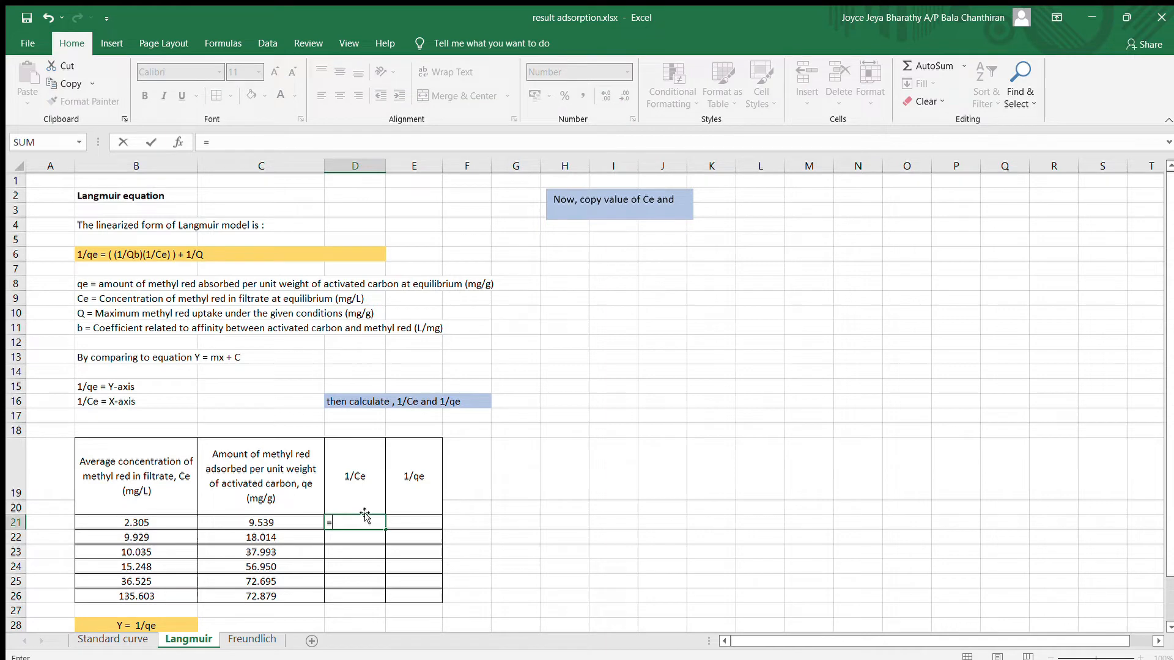
type("1/")
left_click(171, 522)
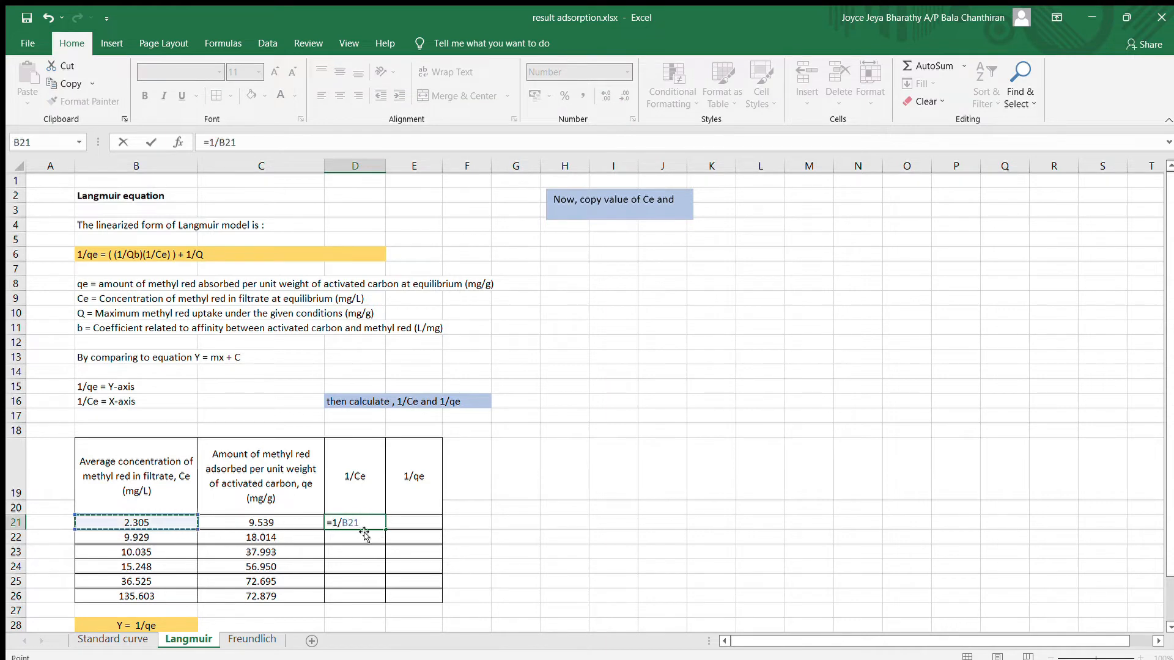
left_click(379, 526)
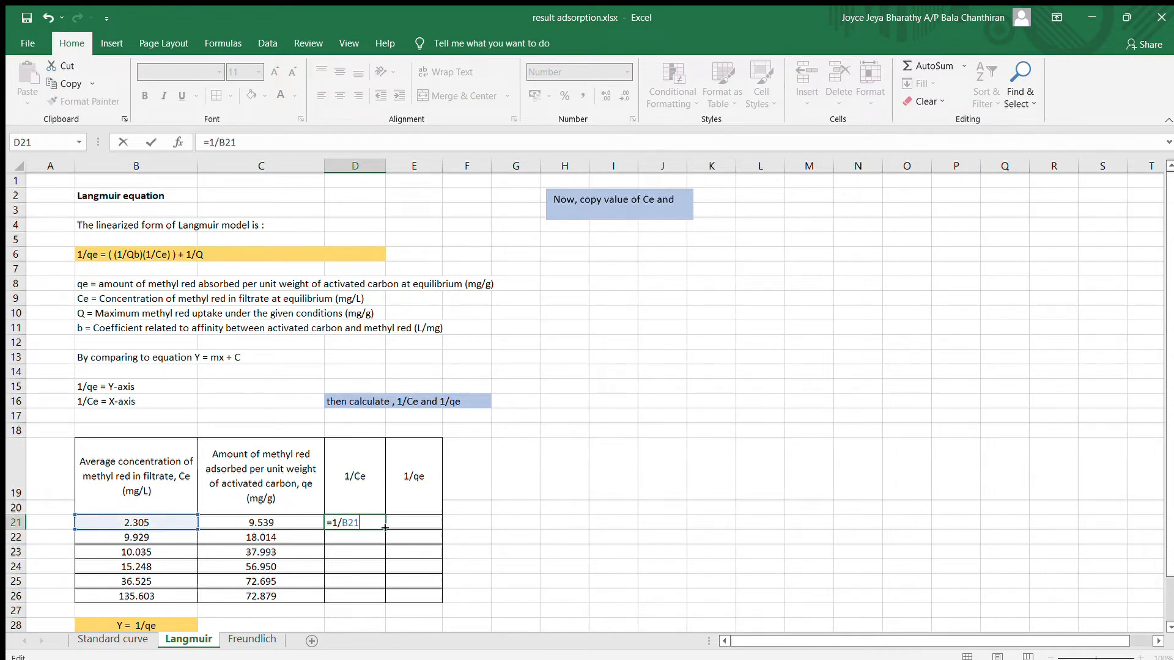
key("Return")
left_click(367, 522)
left_click_drag(385, 530, 385, 602)
Calculate 1/qe in E21 with =1/C21, copy it down to E26, and centre the results in their cells
left_click(418, 522)
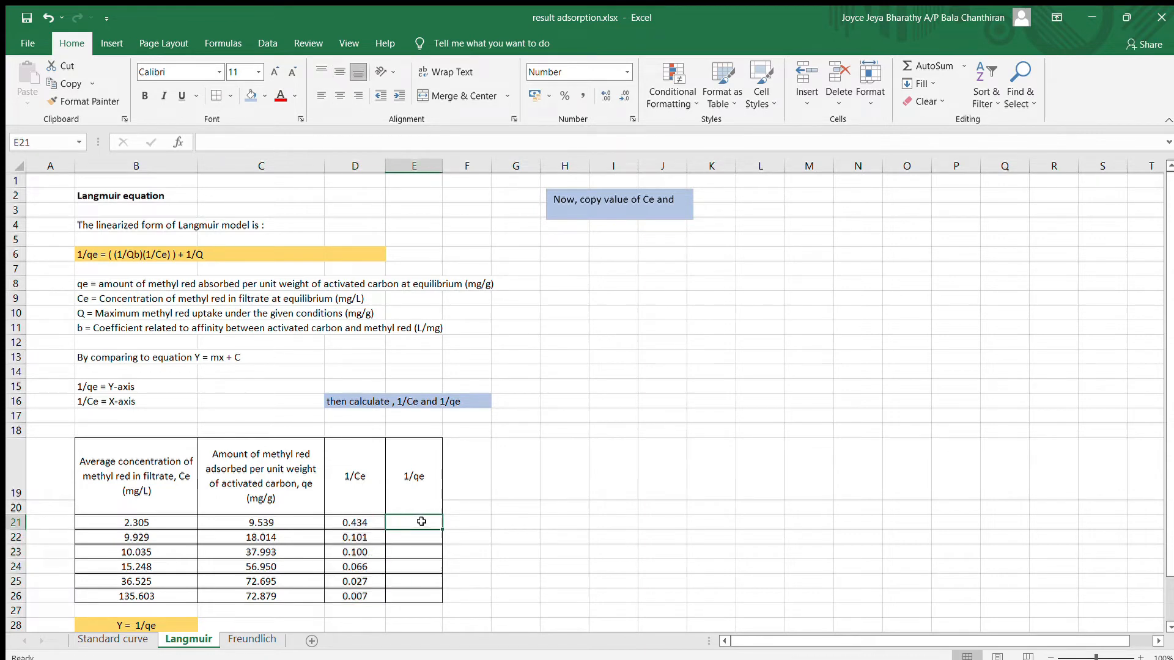
type("=1/")
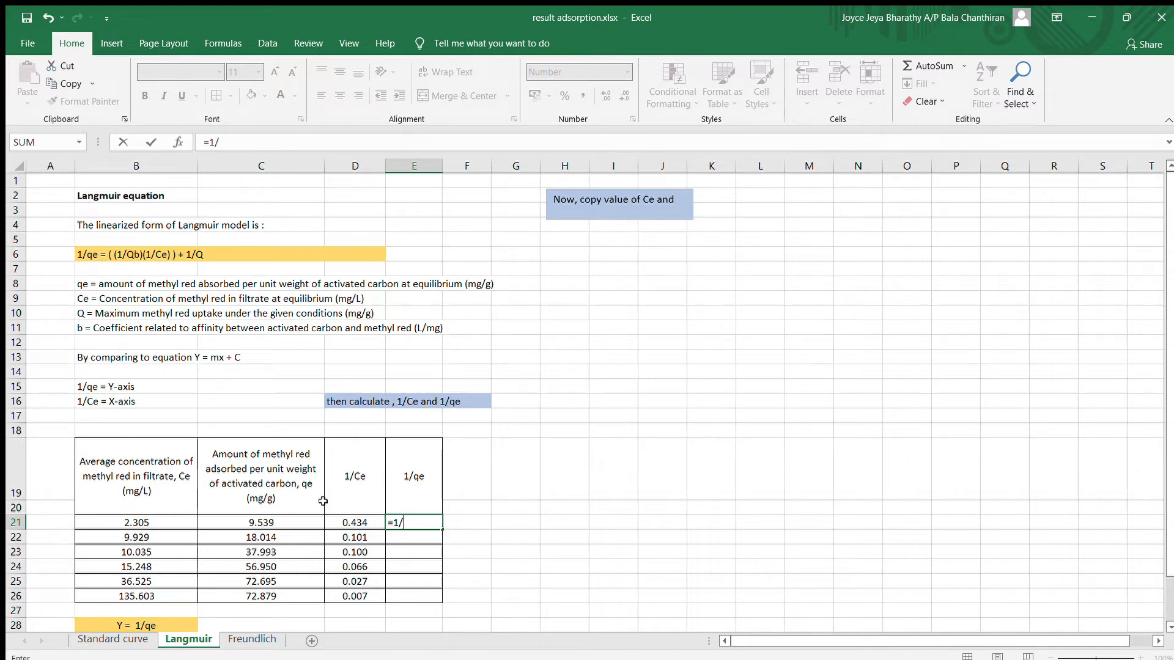
left_click(285, 521)
key("Return")
left_click(438, 524)
left_click_drag(442, 529, 451, 589)
left_click(340, 95)
left_click(338, 74)
scroll(450, 452, "down", 3)
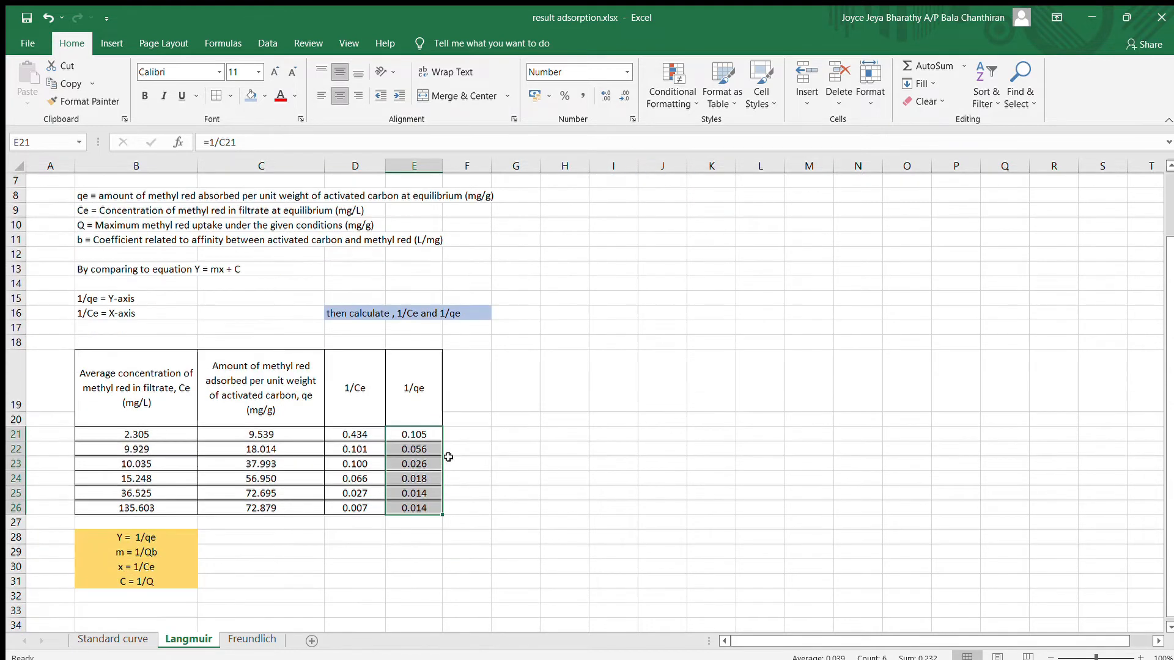
left_click(507, 375)
scroll(504, 375, "up", 2)
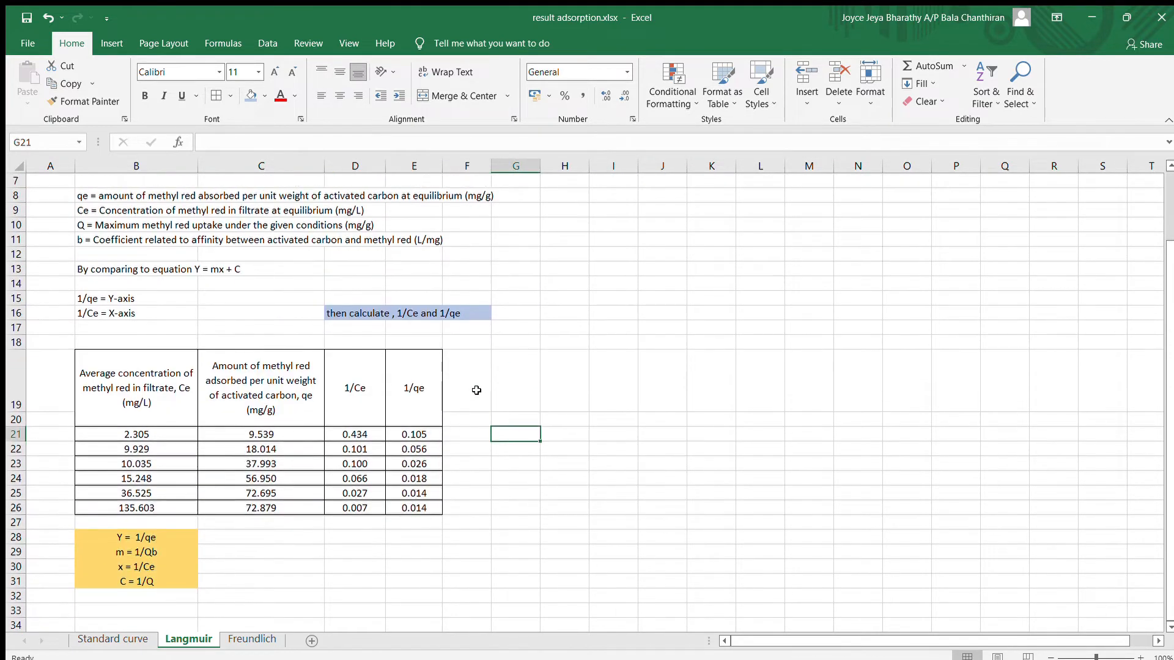
left_click_drag(331, 522, 383, 553)
left_click(385, 538)
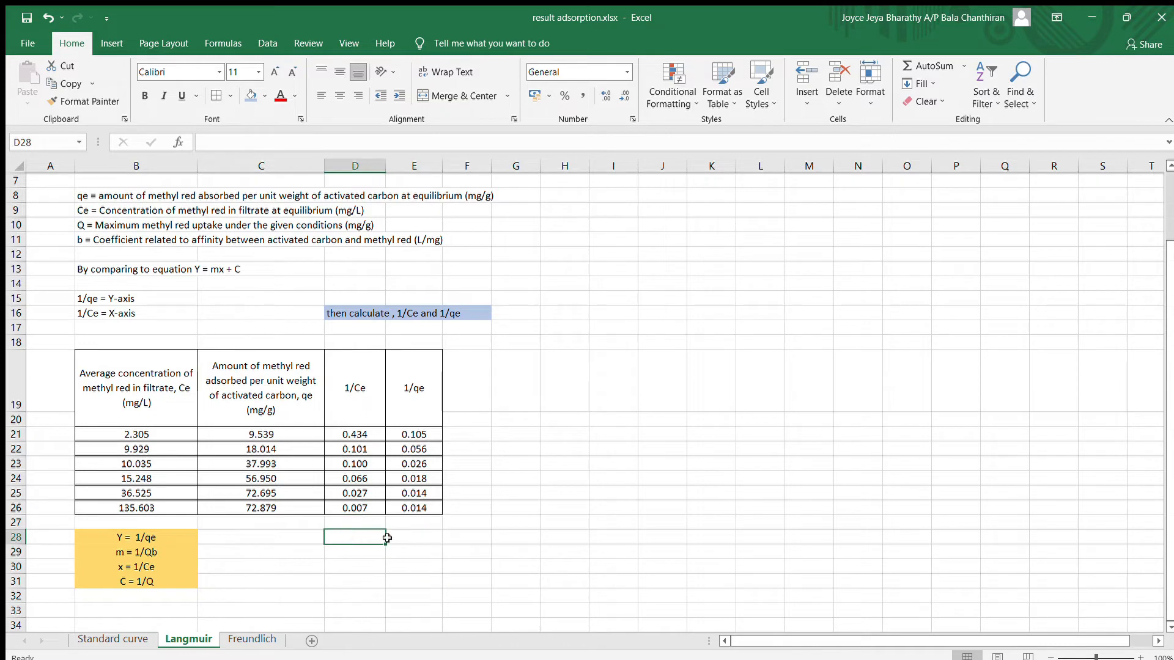
Enter the note "Proceed to do the graph of 1/qe against 1/Ce" in D28 and fill D28:G28 with light blue
type("N")
type("Proceed")
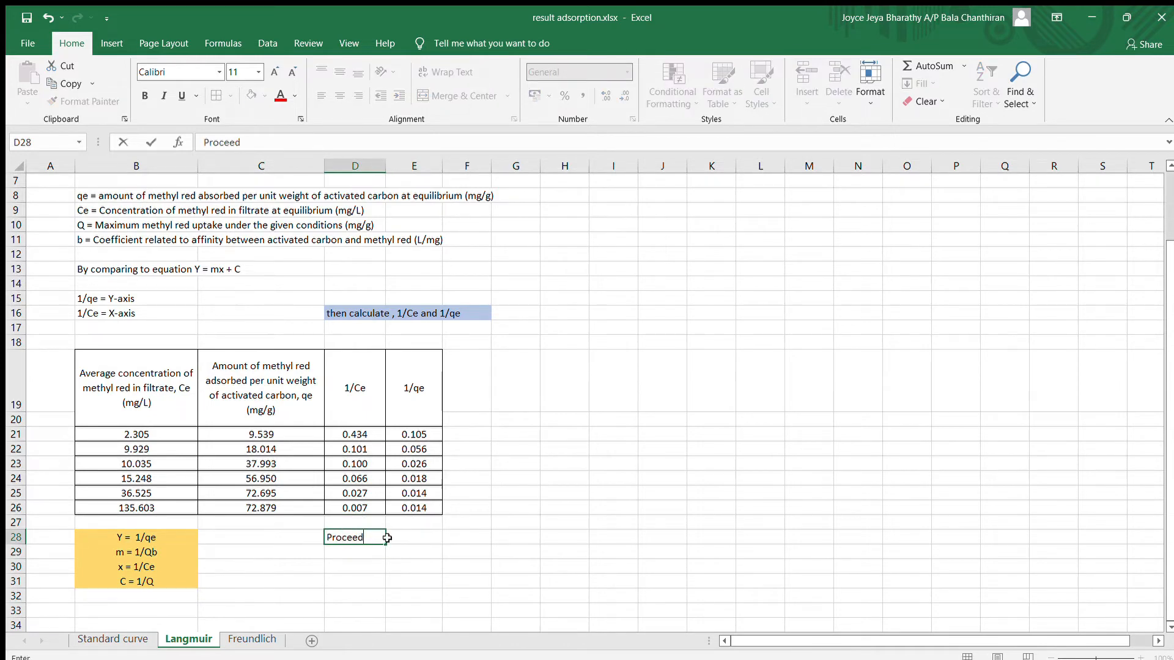
type(" to do the graph of 1/qe against 1/Ce")
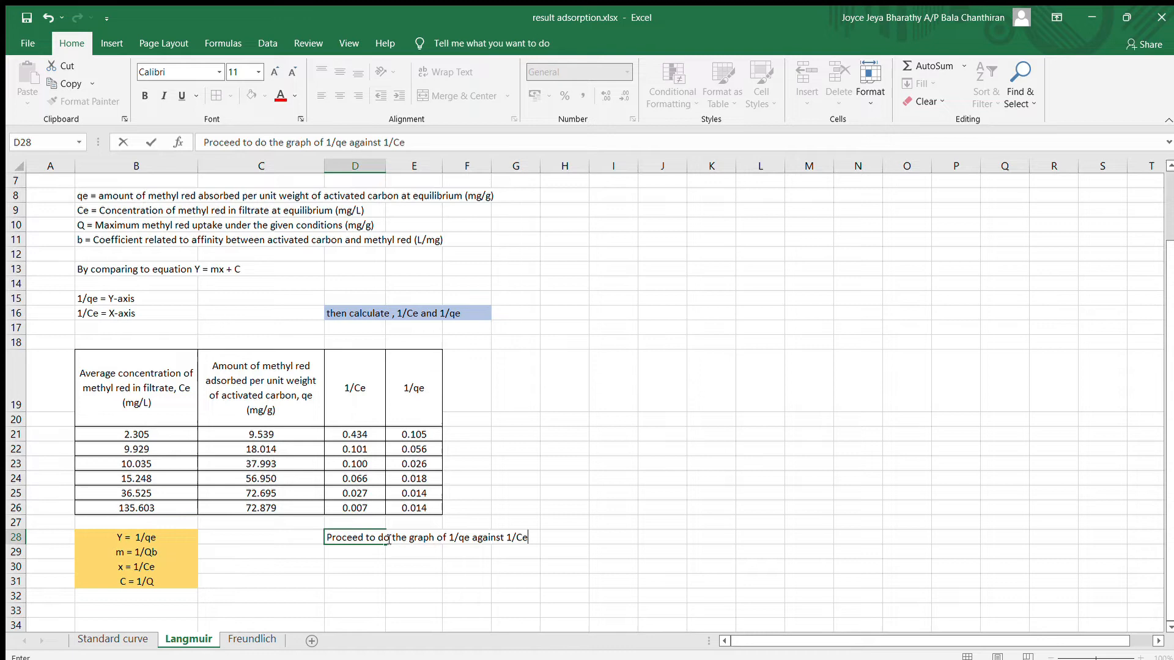
left_click_drag(326, 540, 527, 538)
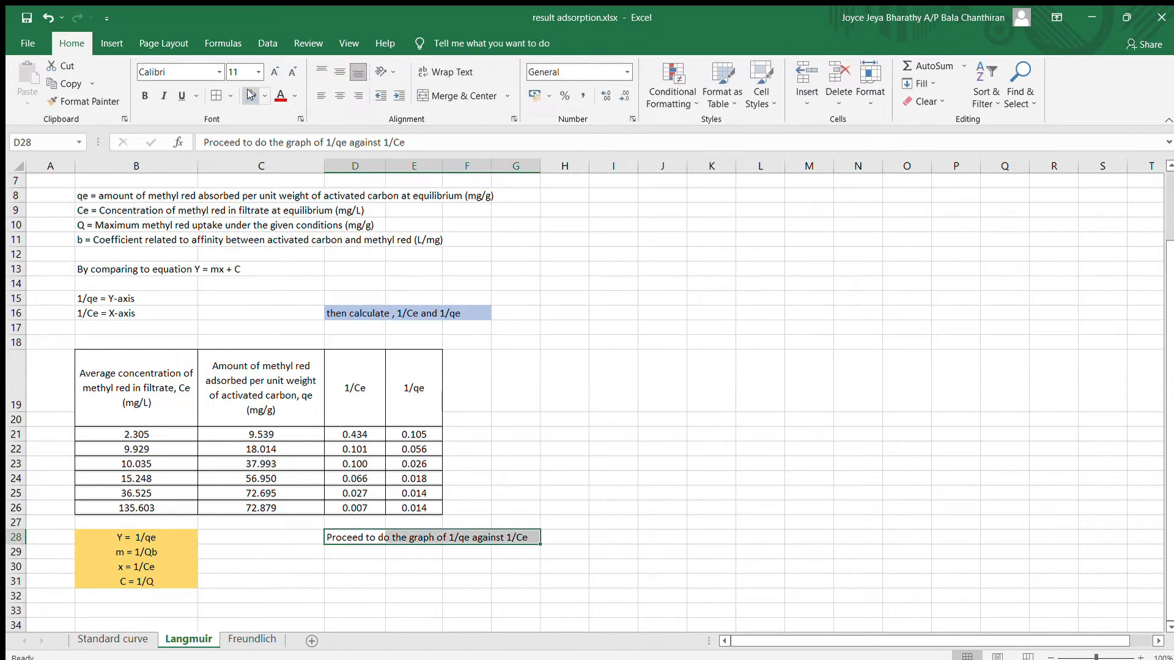
left_click(478, 357)
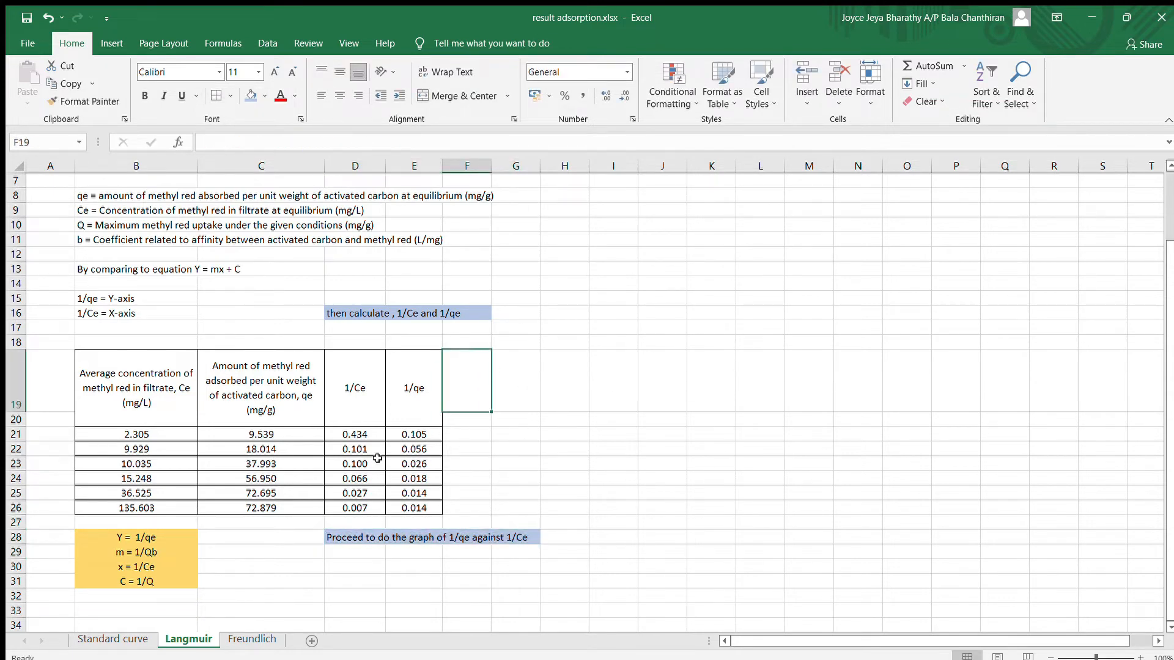
Insert a scatter chart of 1/qe against 1/Ce from D19:E26 and place it beside the table, clear of the data
left_click_drag(346, 365, 422, 507)
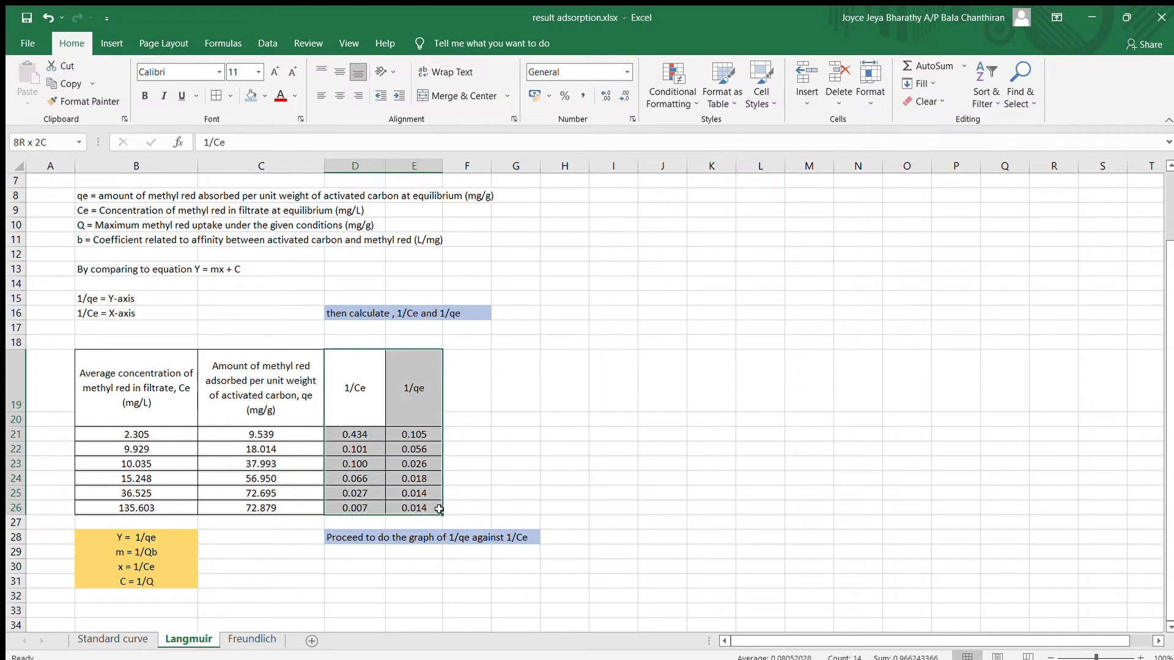
left_click(112, 47)
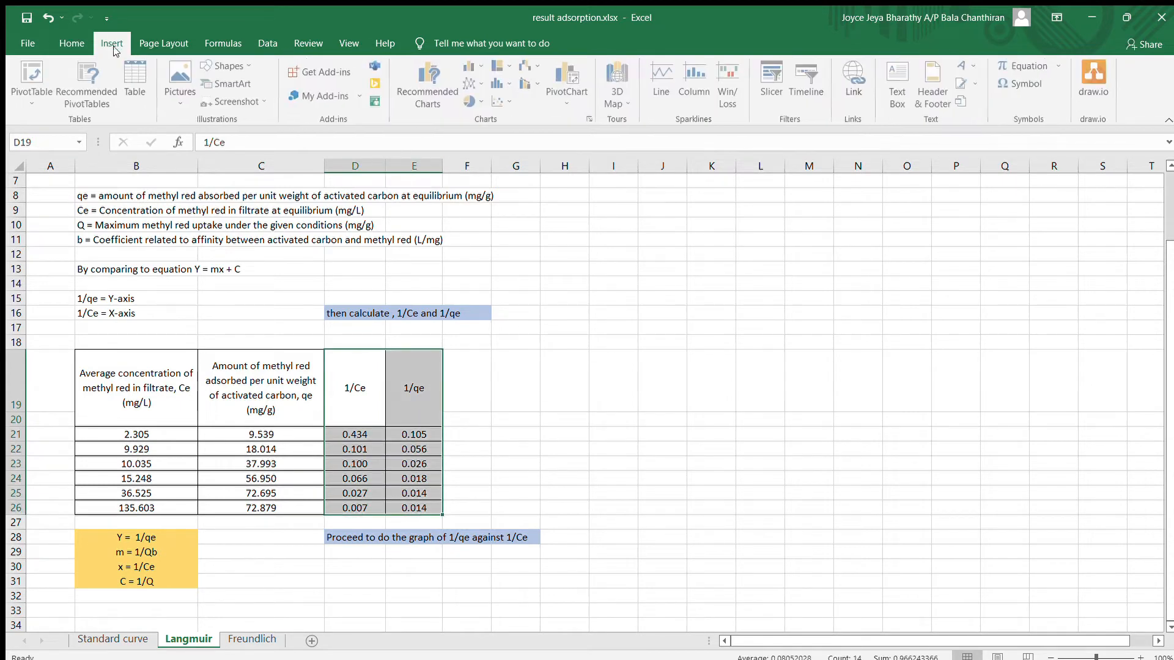
left_click(503, 101)
left_click(506, 148)
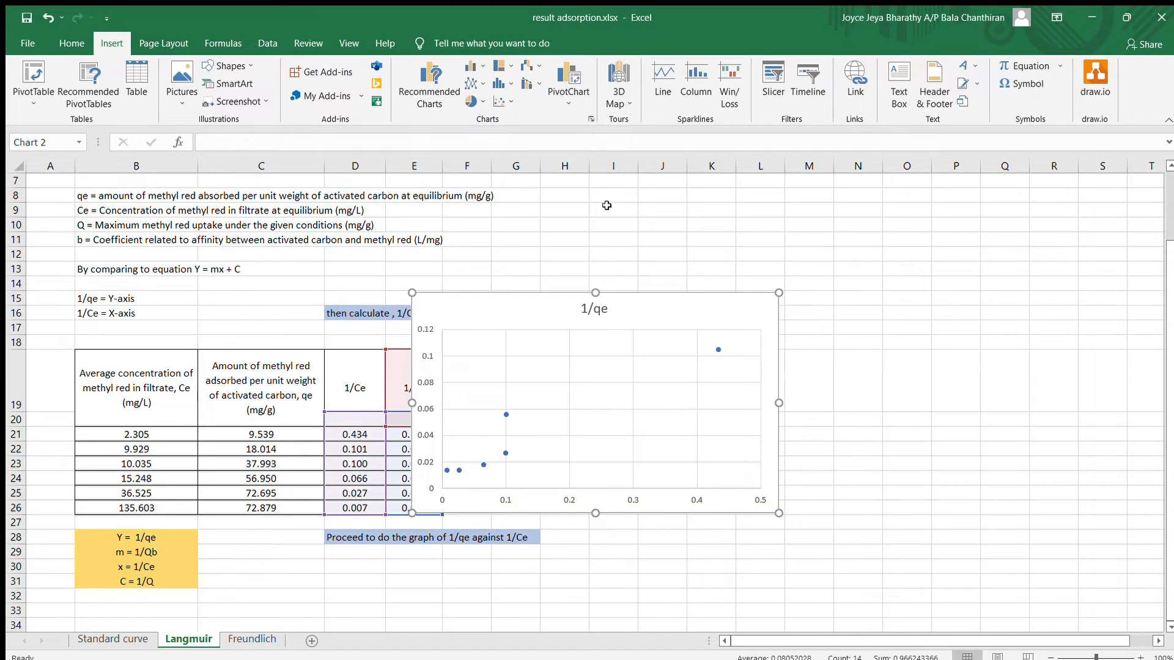
left_click_drag(658, 294, 770, 257)
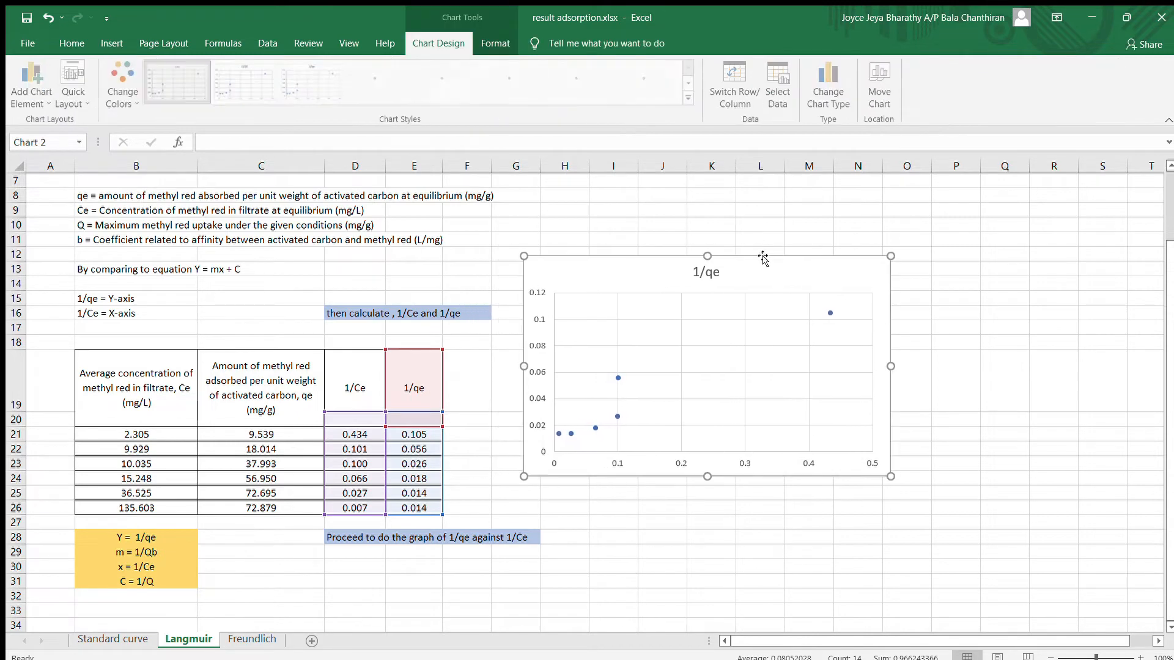
Add axis titles and a linear trendline to the chart, displaying its equation and R² value above the line
left_click(941, 291)
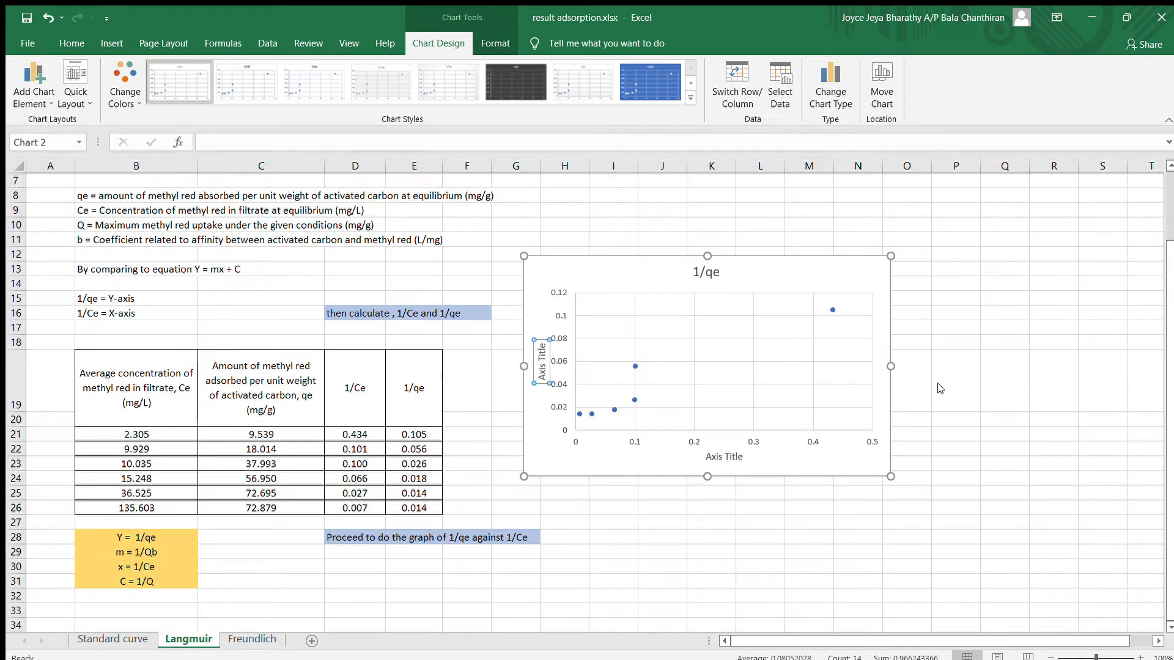
left_click(664, 381)
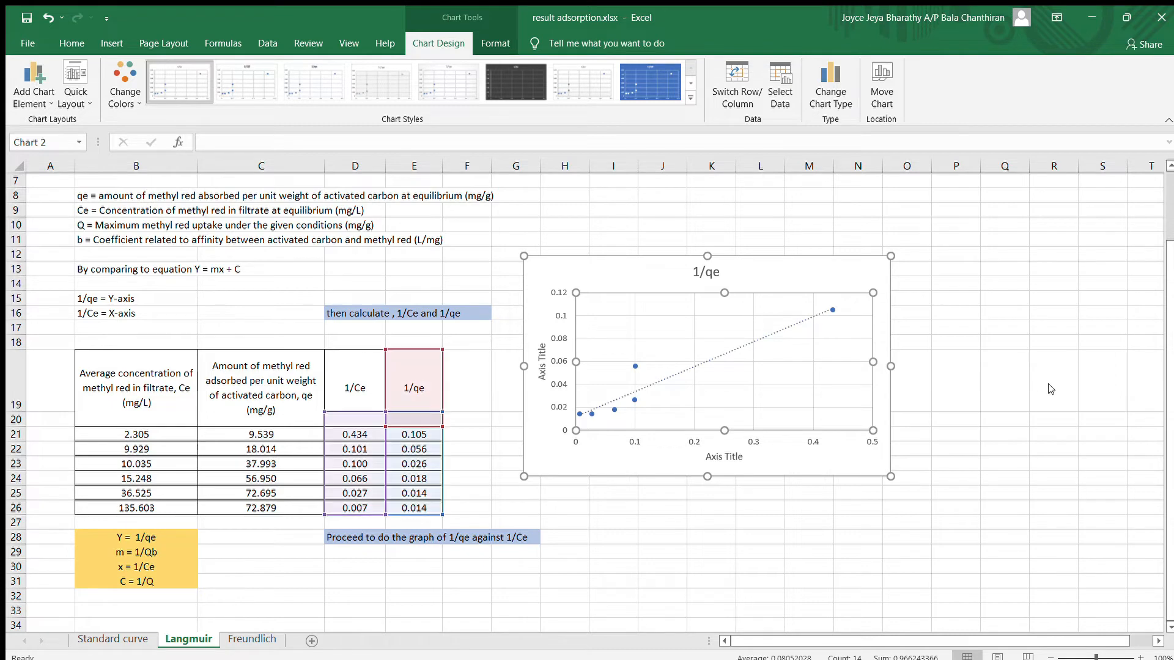
left_click(992, 579)
left_click(992, 599)
left_click(786, 307)
left_click_drag(792, 299, 760, 302)
Change the chart title to "Graph of 1/qe against 1/Ce"
left_click(721, 270)
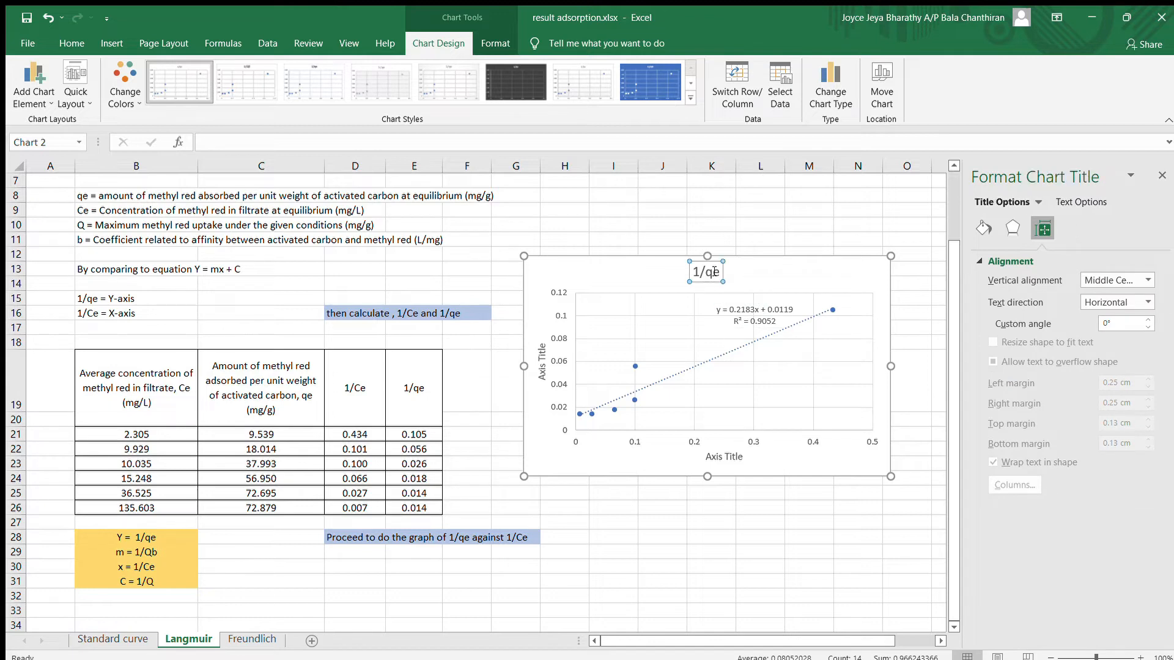
left_click_drag(707, 272, 691, 272)
type("Graph o")
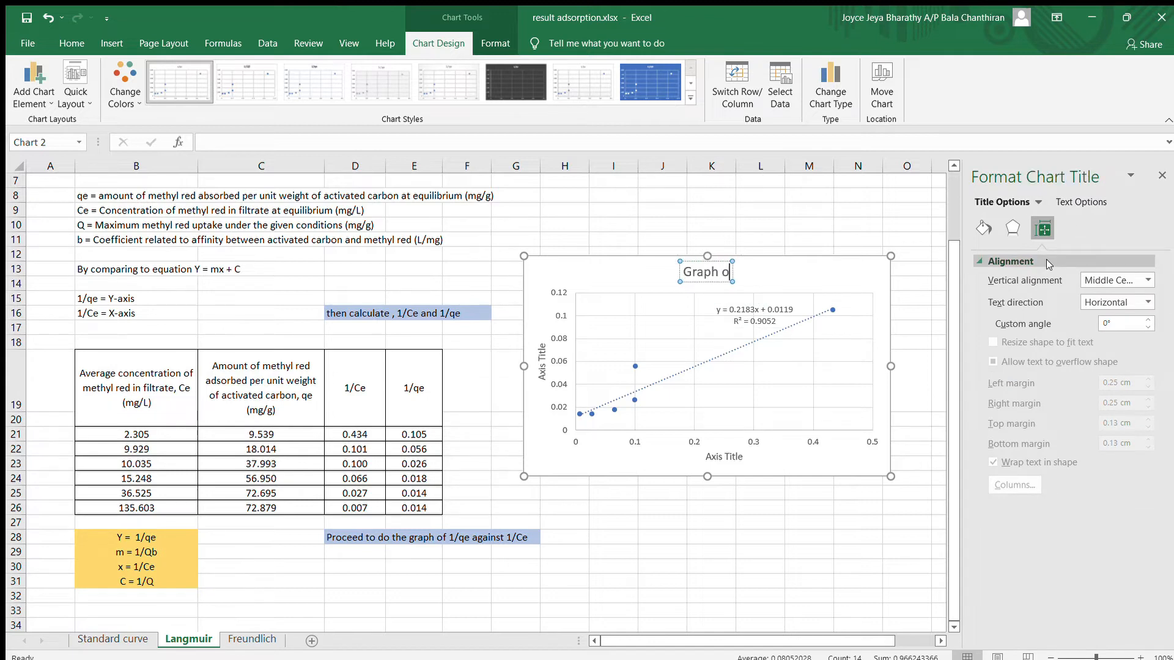
type("f 1/qe against 1/Ce")
Set the chart's horizontal axis title to "1/Ce" and its vertical axis title to "1/qe"
left_click(713, 459)
left_click(713, 457)
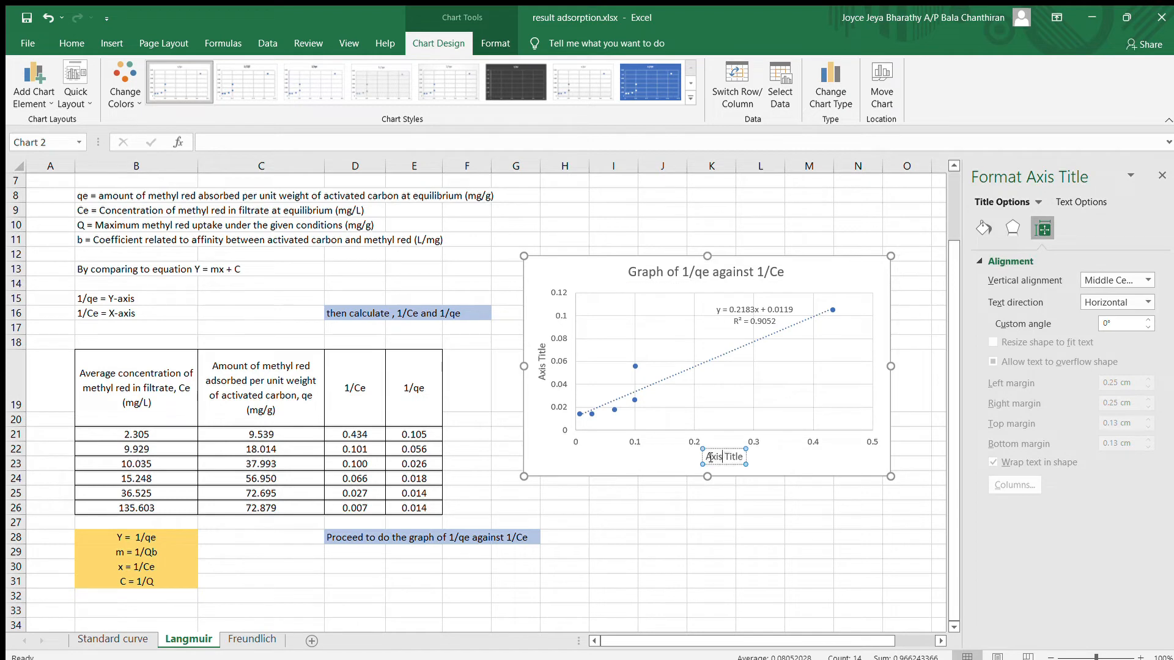
left_click_drag(711, 457, 751, 462)
type("1/Ce")
left_click_drag(546, 357, 544, 345)
type("1/")
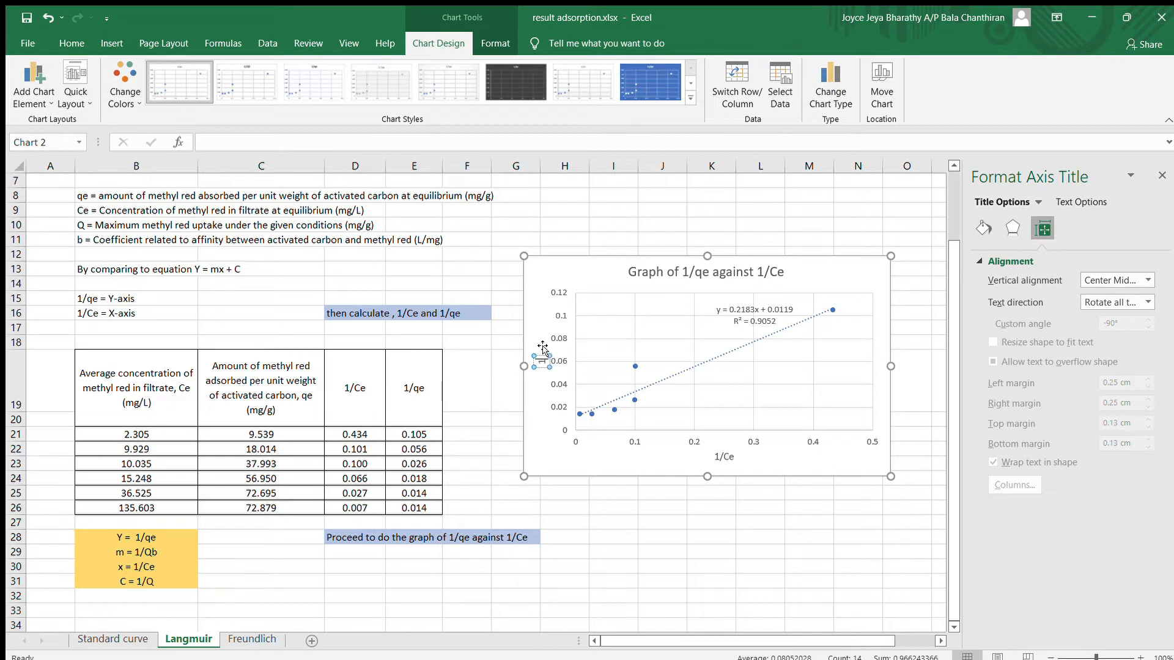
type("qe")
scroll(582, 428, "down", 2)
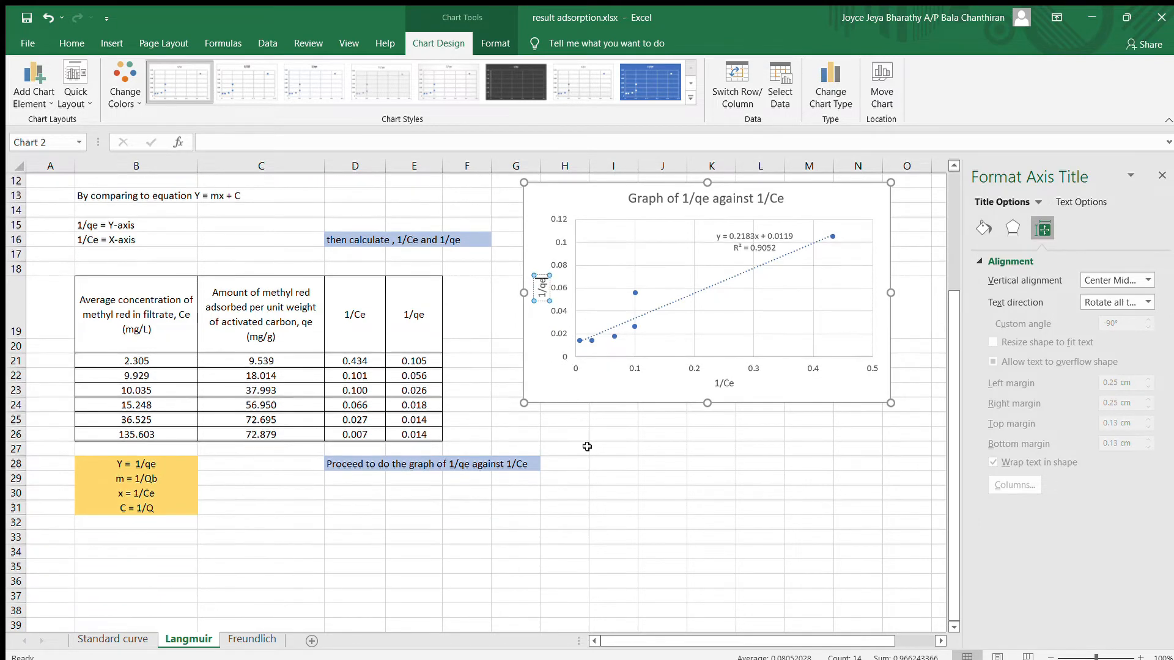
left_click(602, 494)
scroll(393, 500, "up", 1)
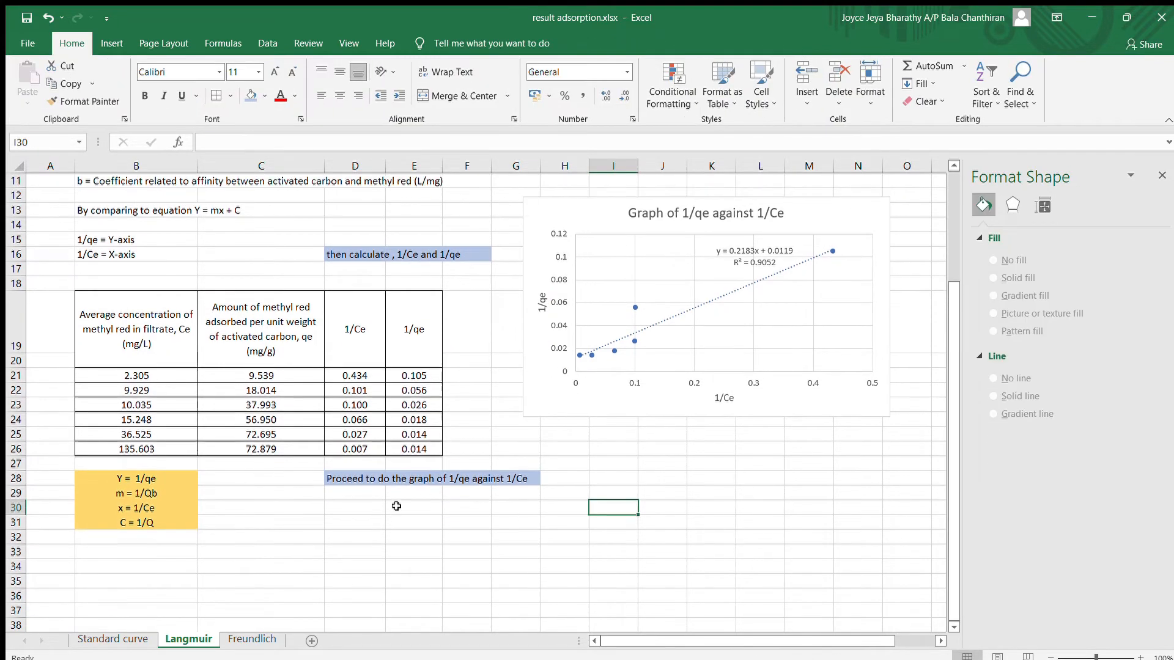
Enter the note "From the equation" in B33 below the Langmuir term definitions
scroll(337, 493, "down", 1)
left_click(108, 509)
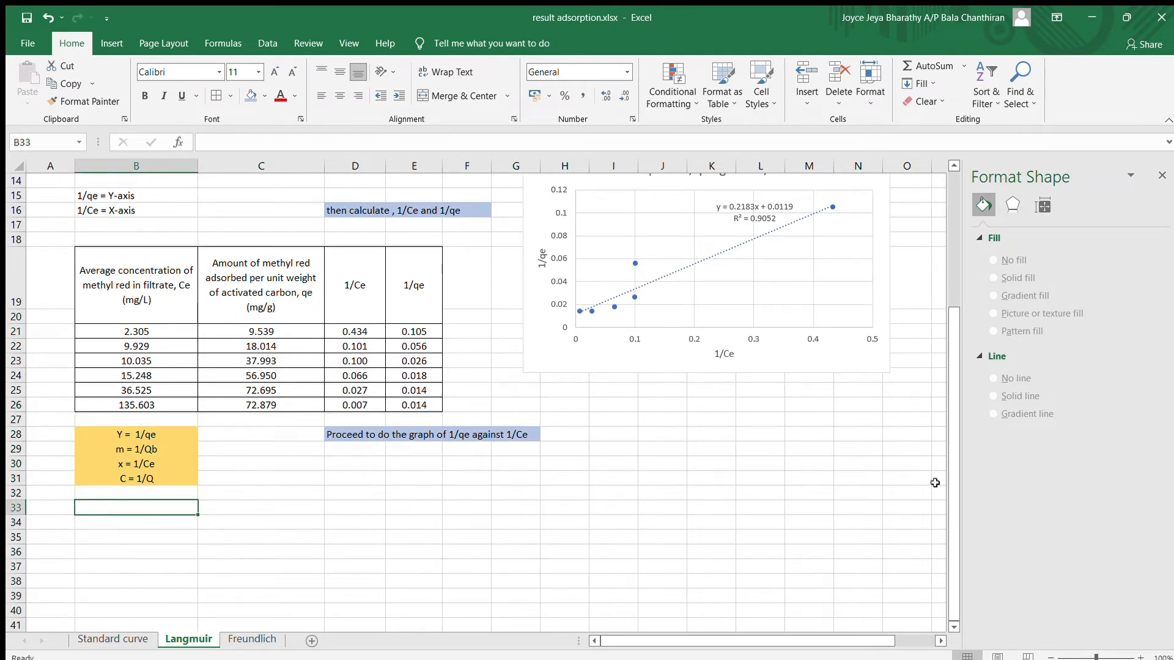
type("From the")
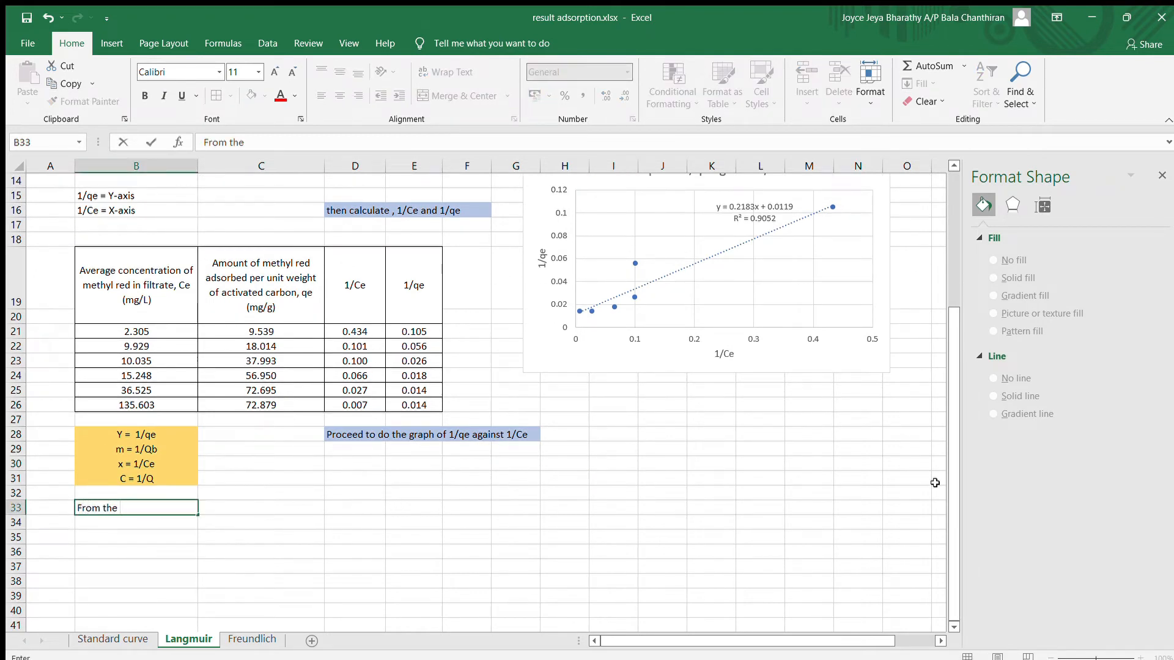
type(" equati")
Select the trendline equation text in the chart label
left_click(741, 207)
double_click(739, 207)
left_click(731, 205)
left_click_drag(714, 205, 810, 218)
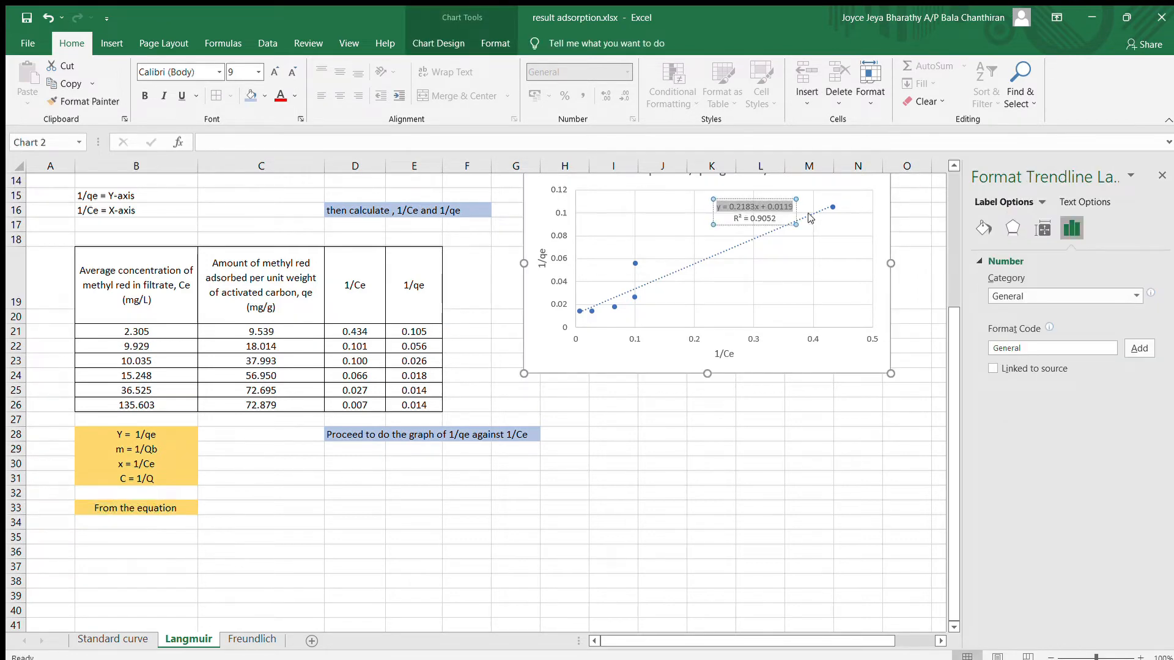
Extend the note in B33 to read "From the equation y = 0.2183x + 0.0119"
left_click(84, 501)
left_click(291, 142)
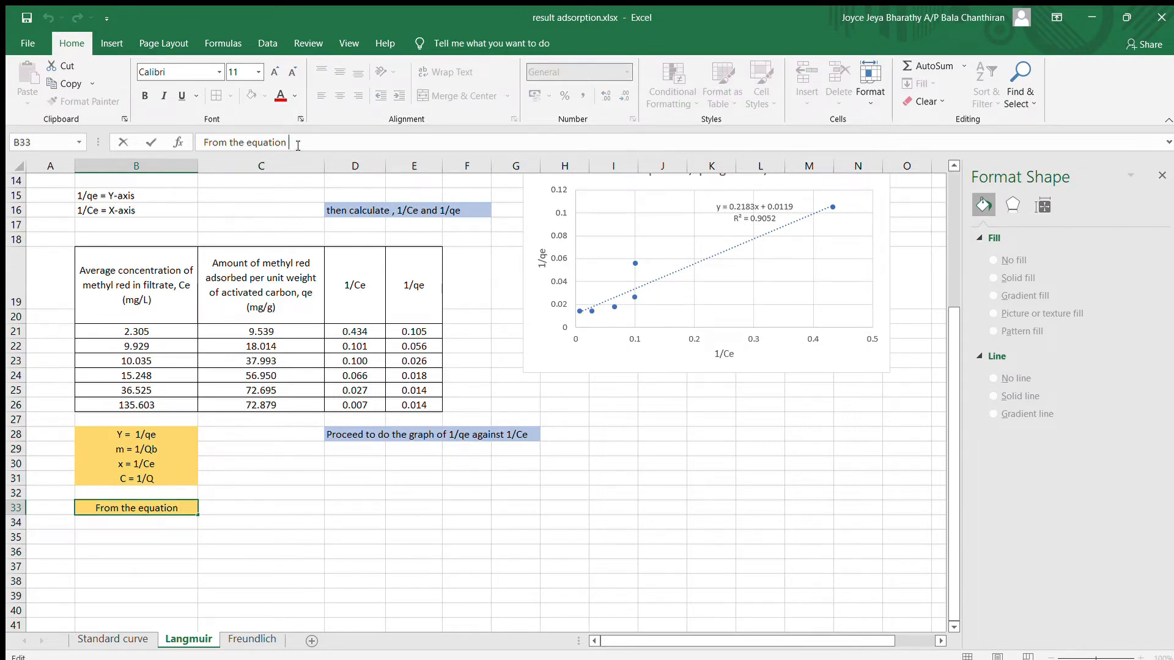
type("y = 0.2")
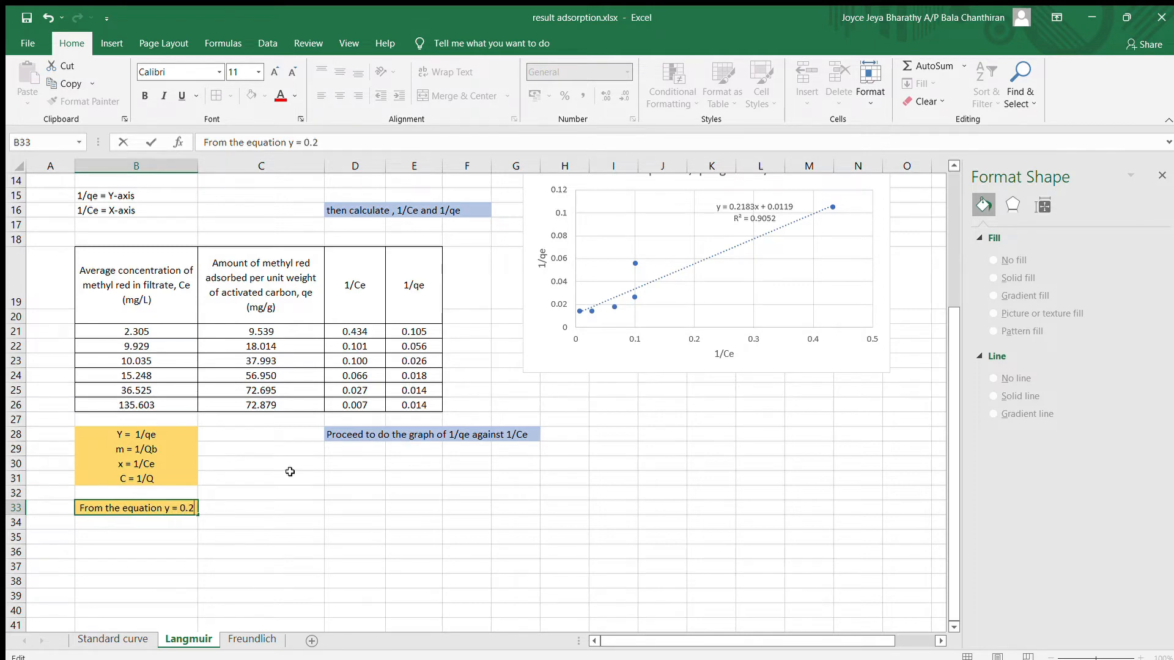
type("183x ")
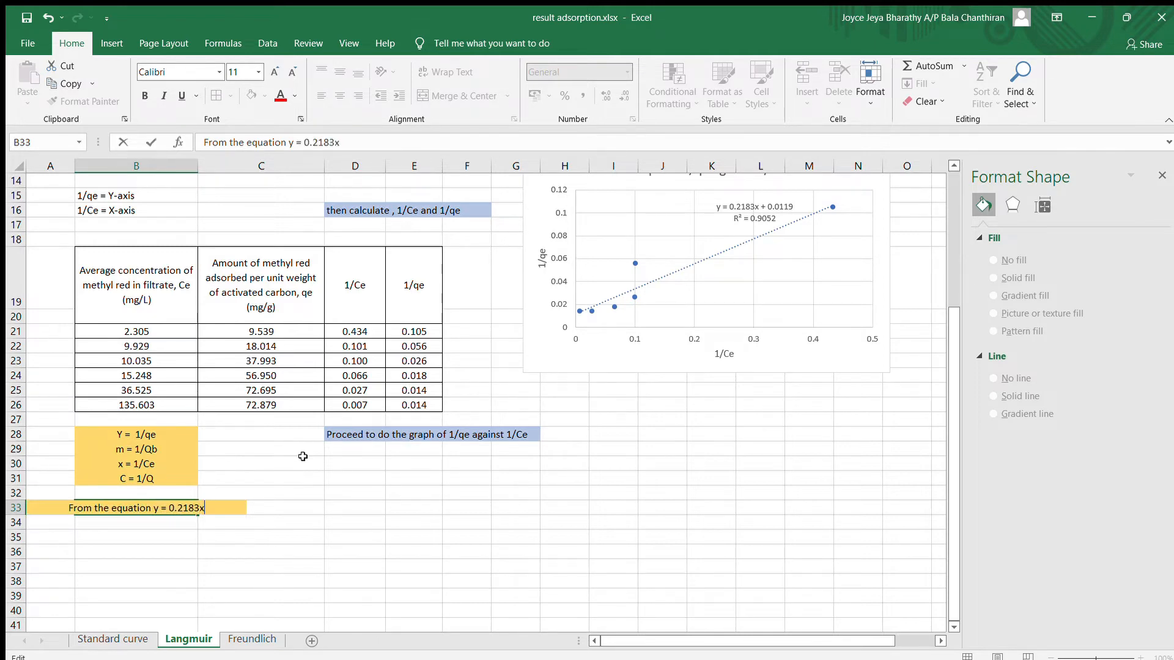
type("+ 0.1")
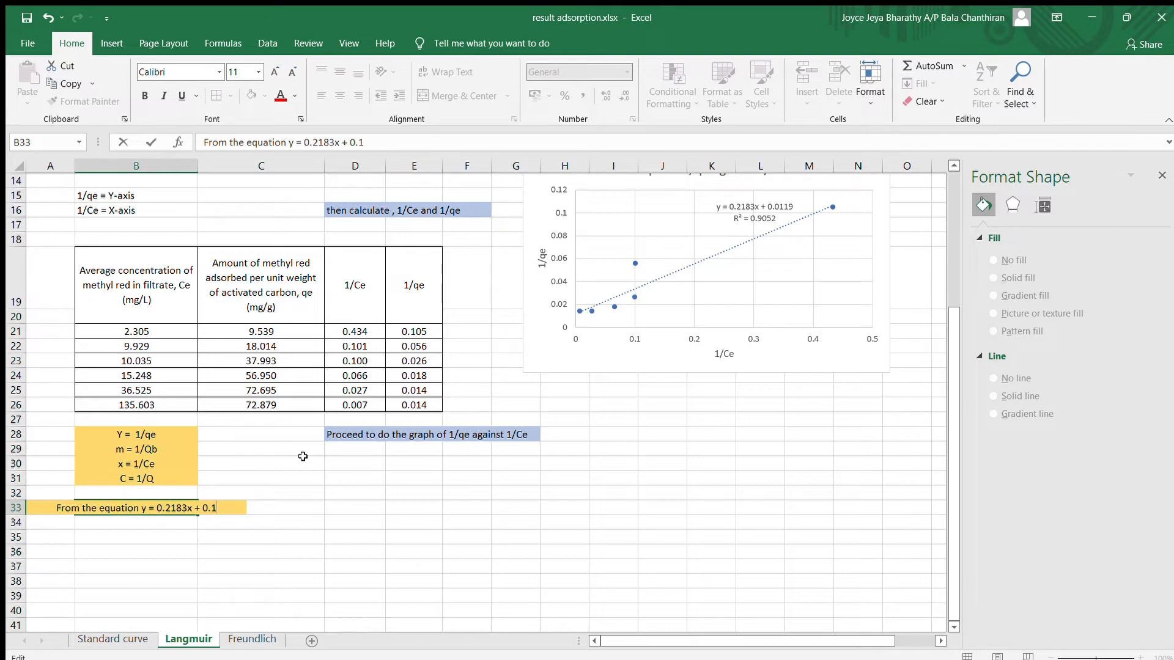
key("BackSpace")
type("0119")
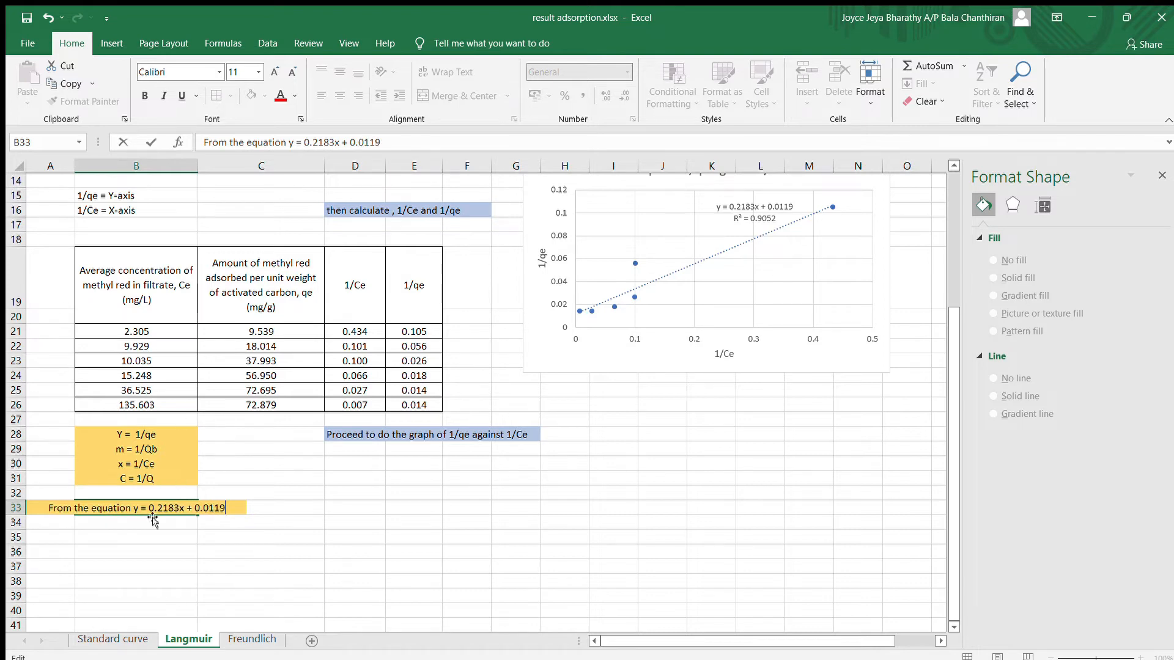
key("Return")
Wrap the text in A33:C33 so the equation note fits within column B
left_click(69, 508)
left_click_drag(81, 508, 223, 505)
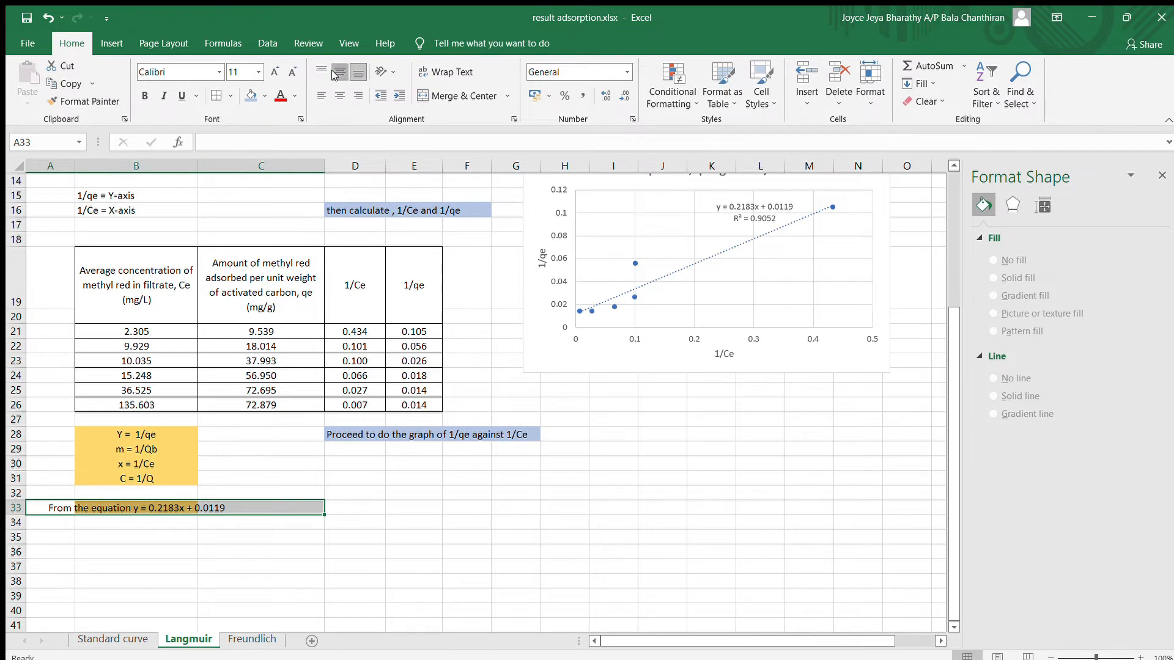
left_click(445, 72)
left_click(193, 539)
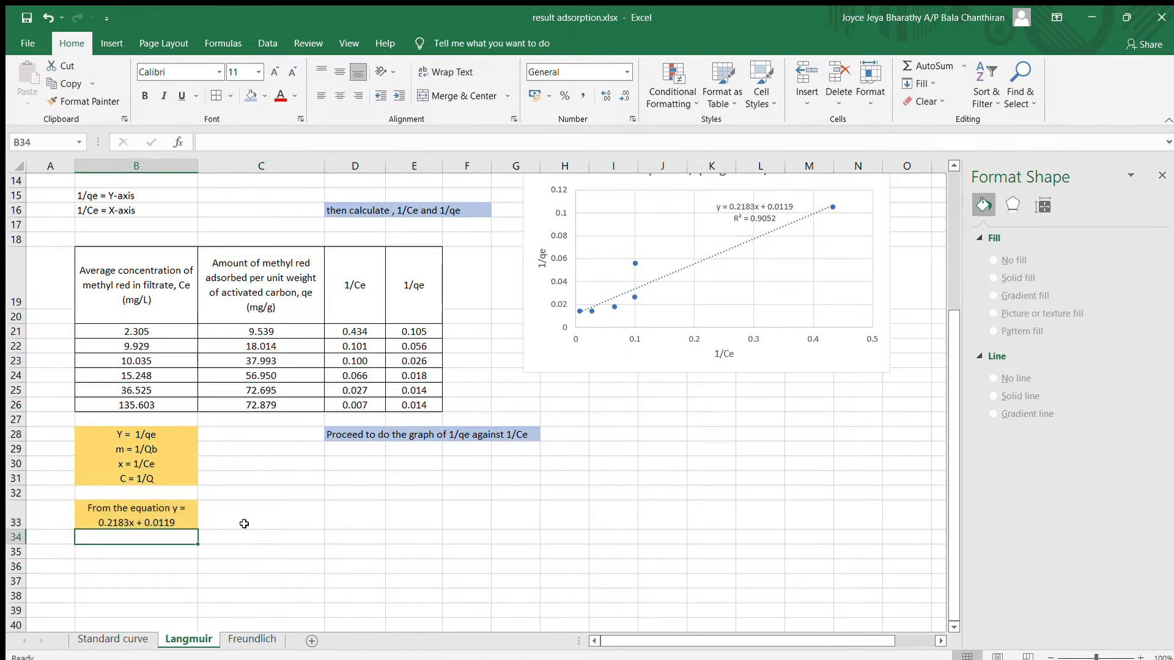
Enter "Hence," with a capital H in D33
scroll(245, 526, "down", 1)
left_click(358, 505)
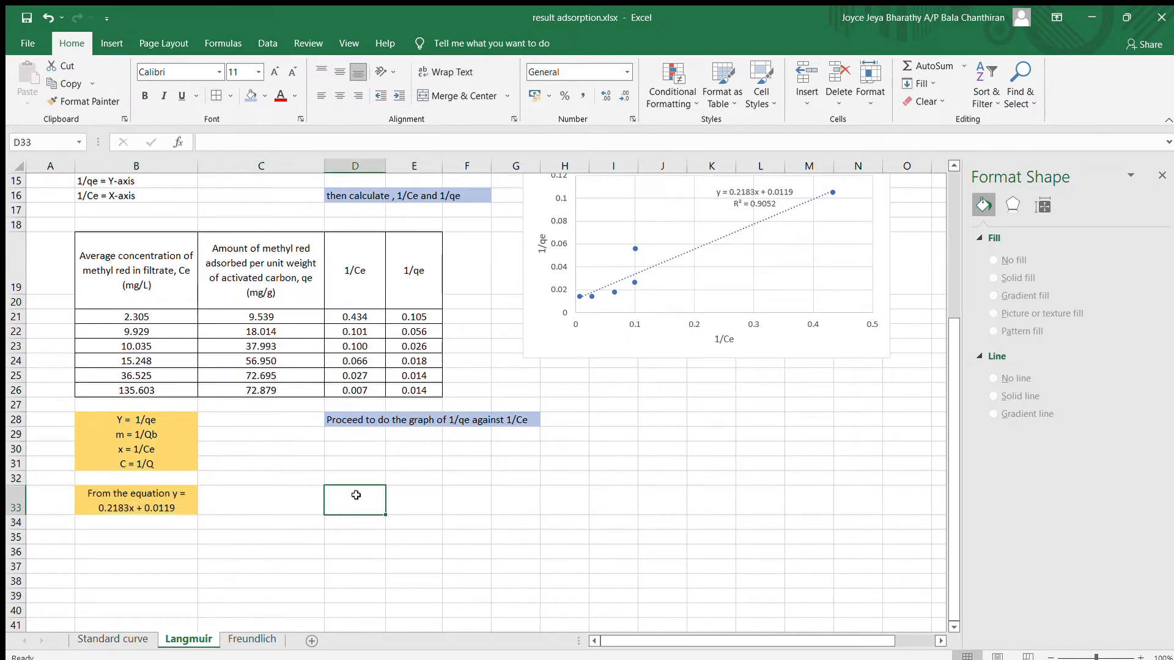
type("hence,")
key("BackSpace")
key("BackSpace")
key("BackSpace")
key("BackSpace")
key("BackSpace")
key("BackSpace")
key("BackSpace")
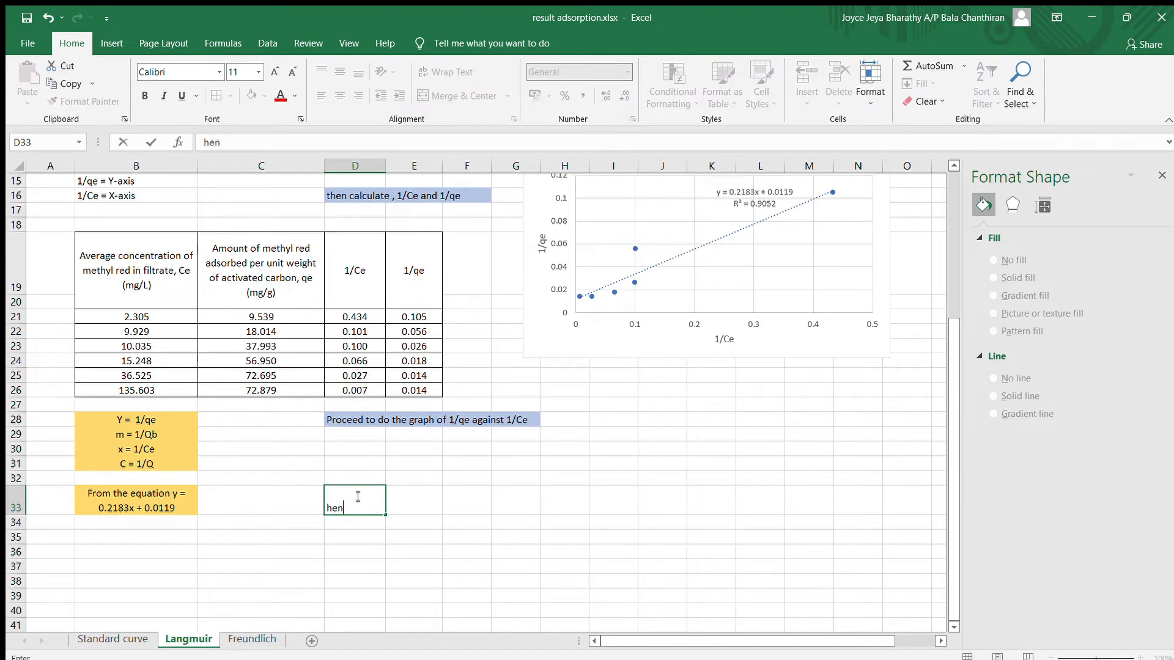
type("Hence")
scroll(379, 495, "down", 1)
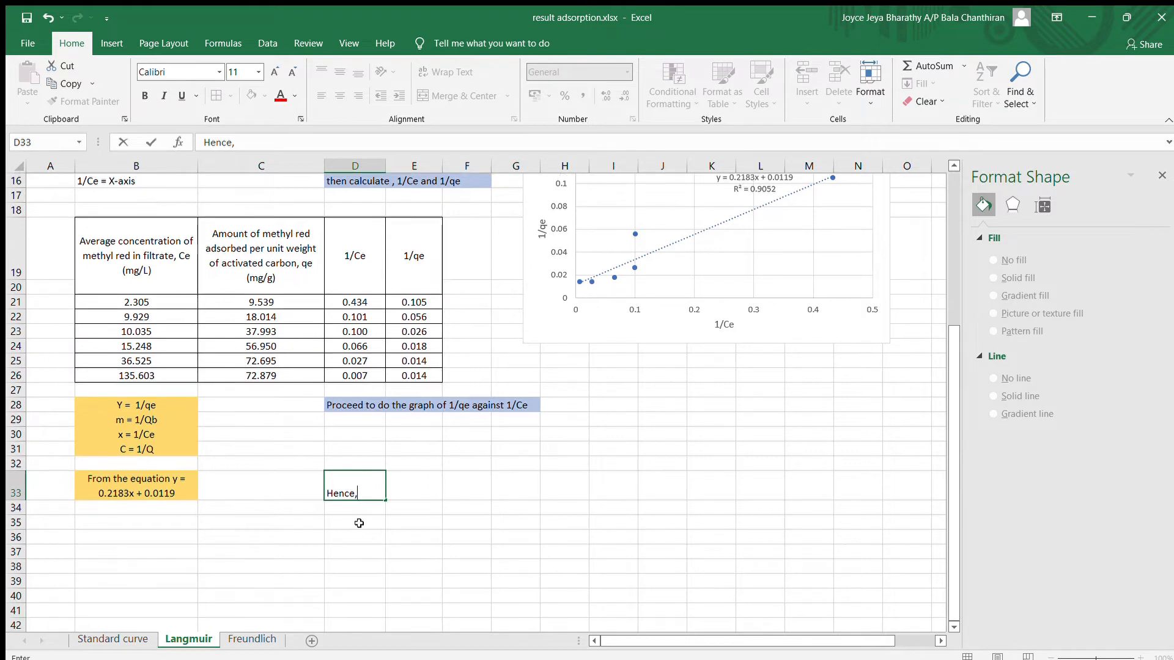
Enter the label "1/Q =" in D35 and the intercept value 0.0119 in E35
left_click(353, 522)
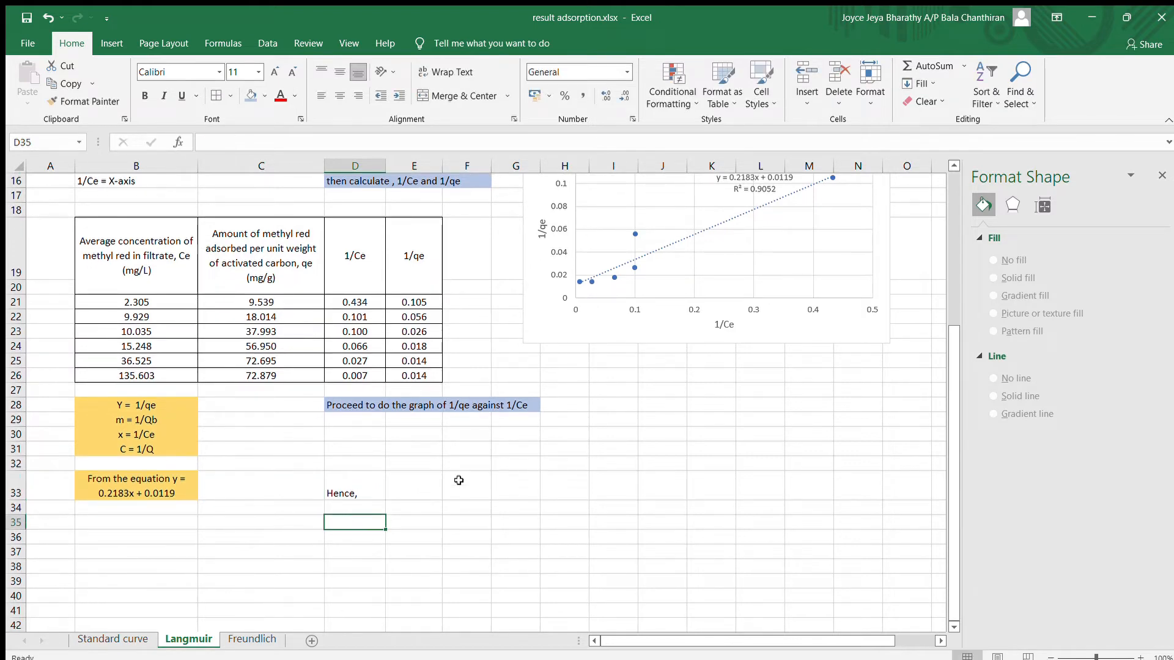
type("1/Q")
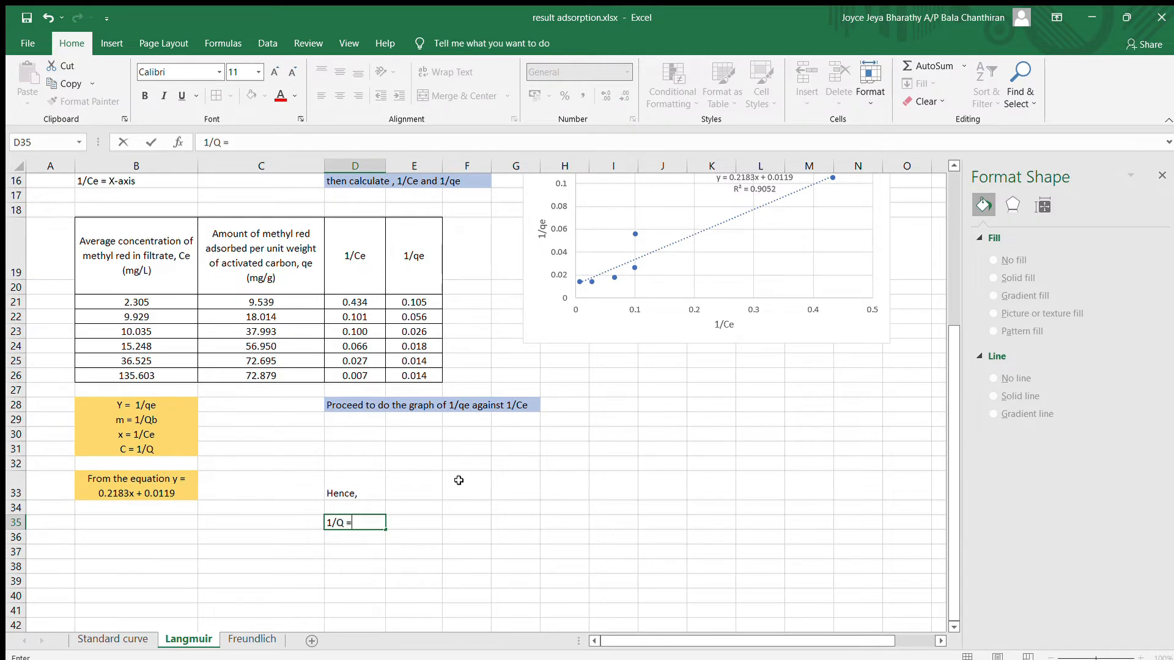
type(" =")
key("Tab")
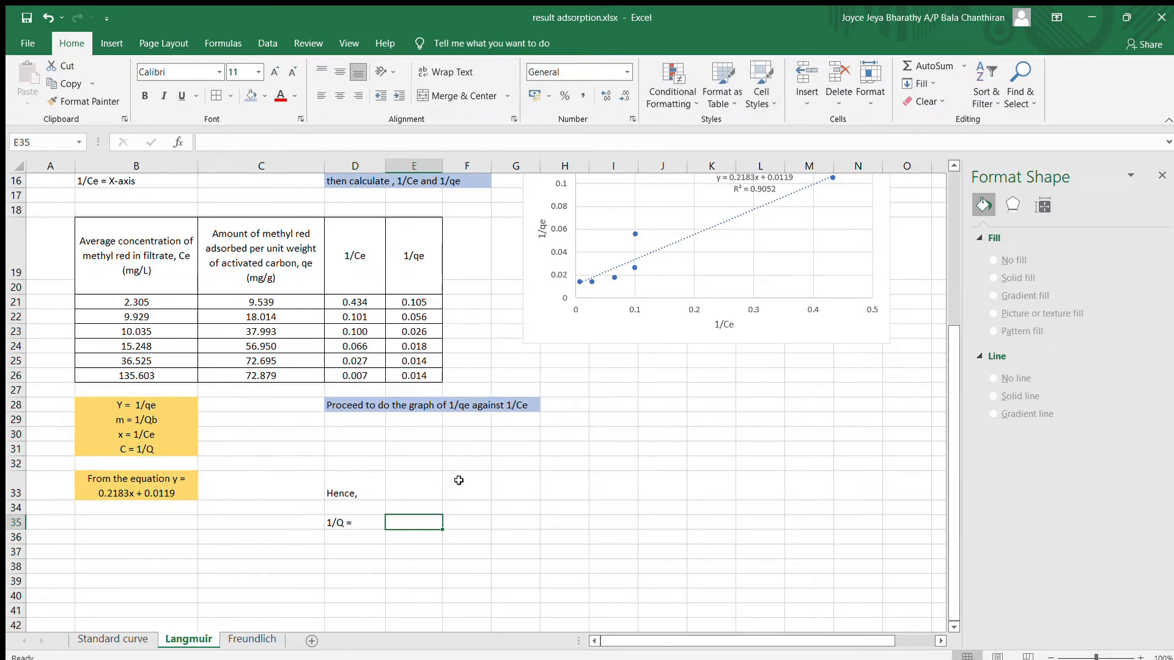
type("0.0119")
Right-align the 1/Q label in D35 and left-align its value in E35
left_click(374, 520)
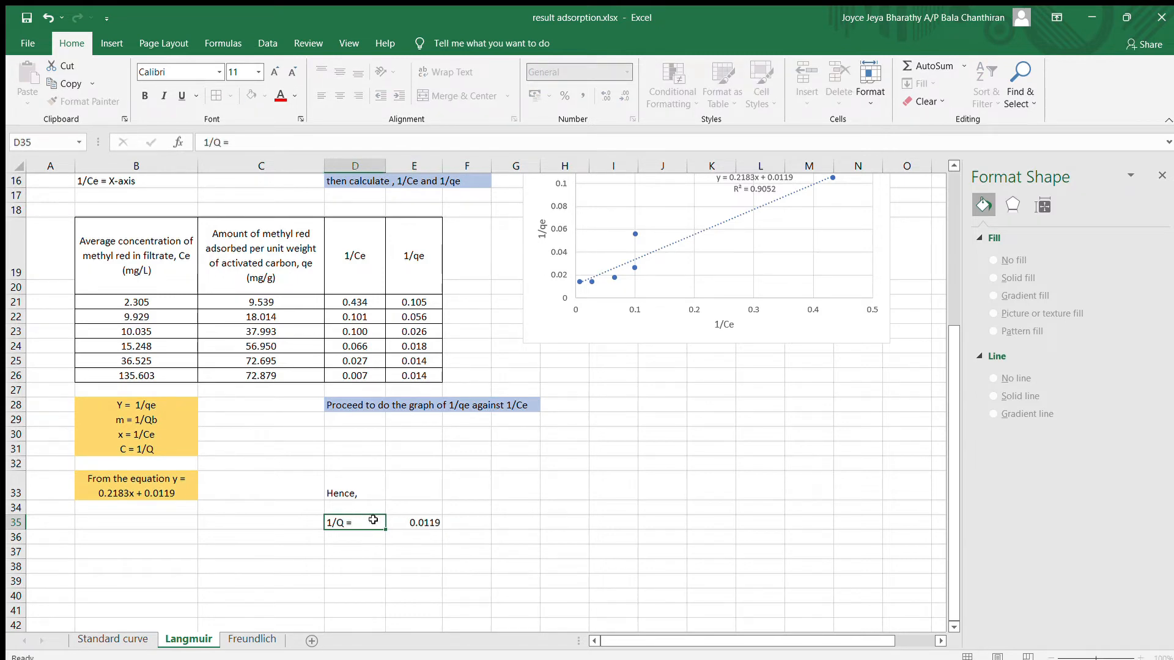
left_click(359, 96)
left_click(395, 523)
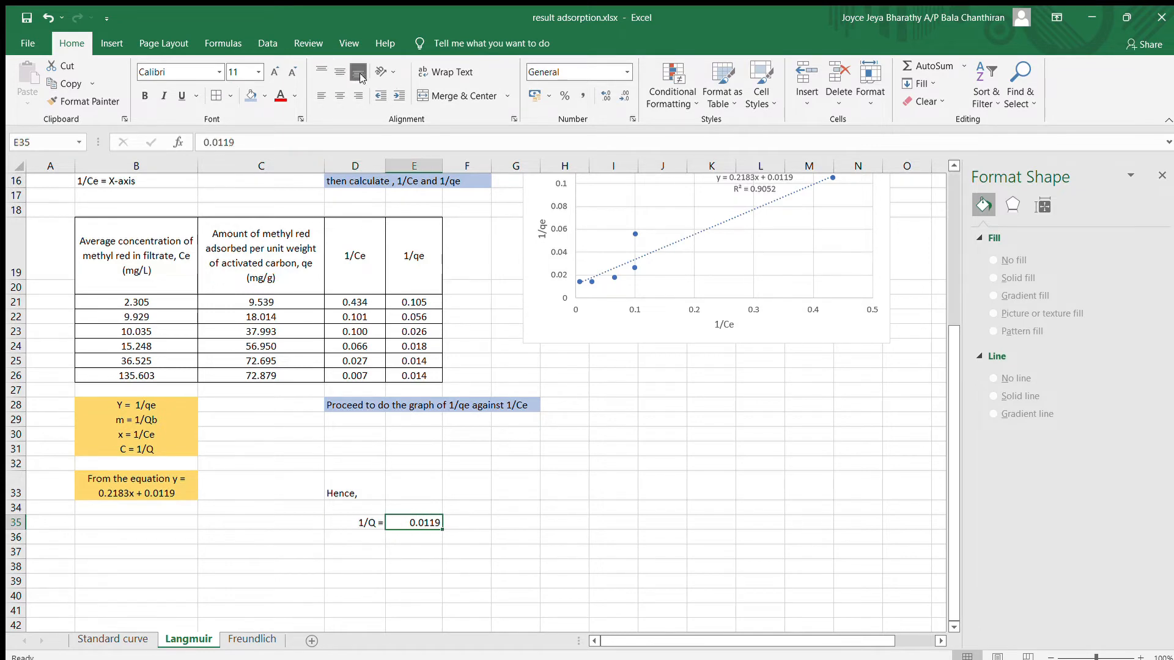
left_click(321, 96)
left_click(373, 543)
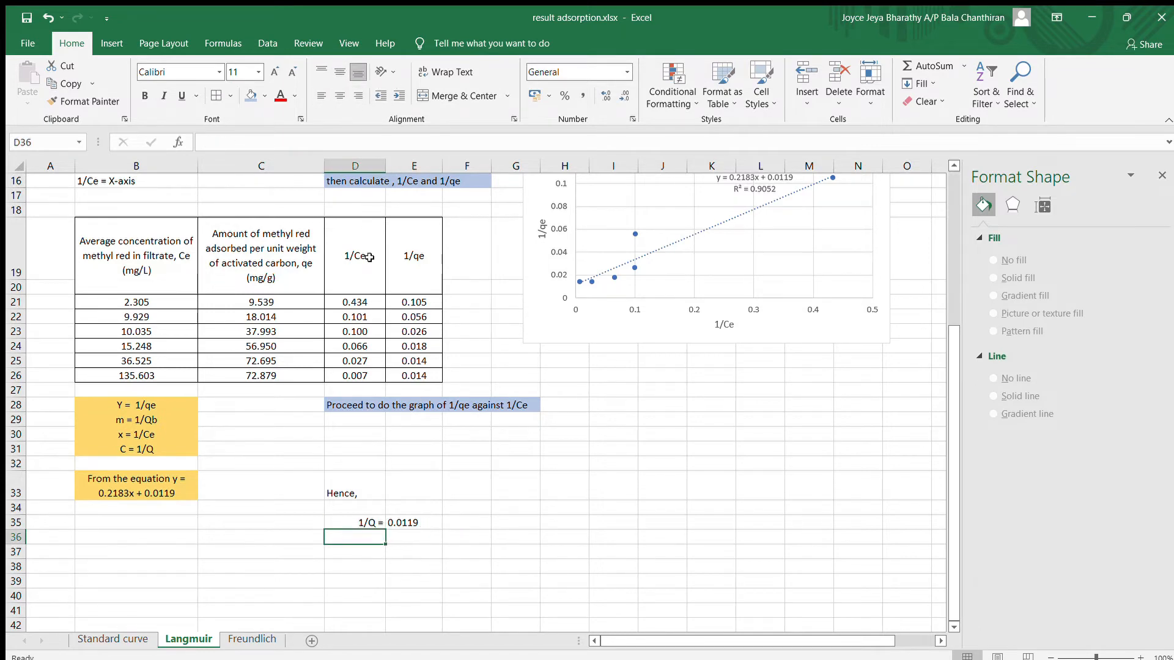
Enter the label "Q =" in D36 and right-align it
type("q")
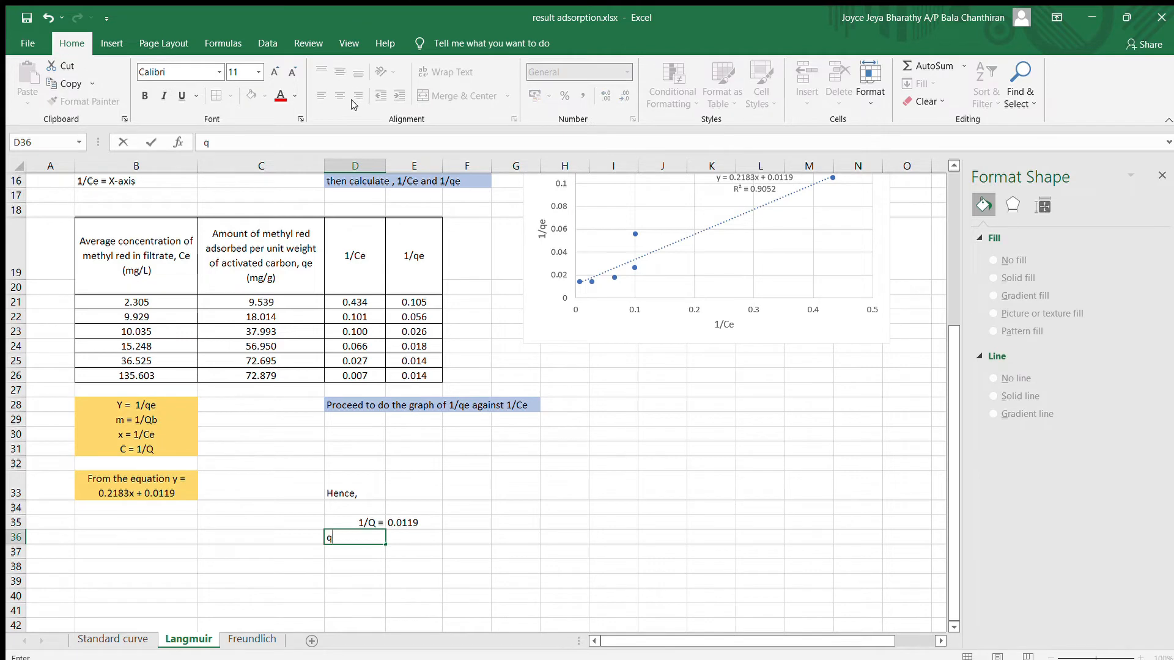
key("BackSpace")
type("Q")
left_click(344, 534)
left_click(358, 96)
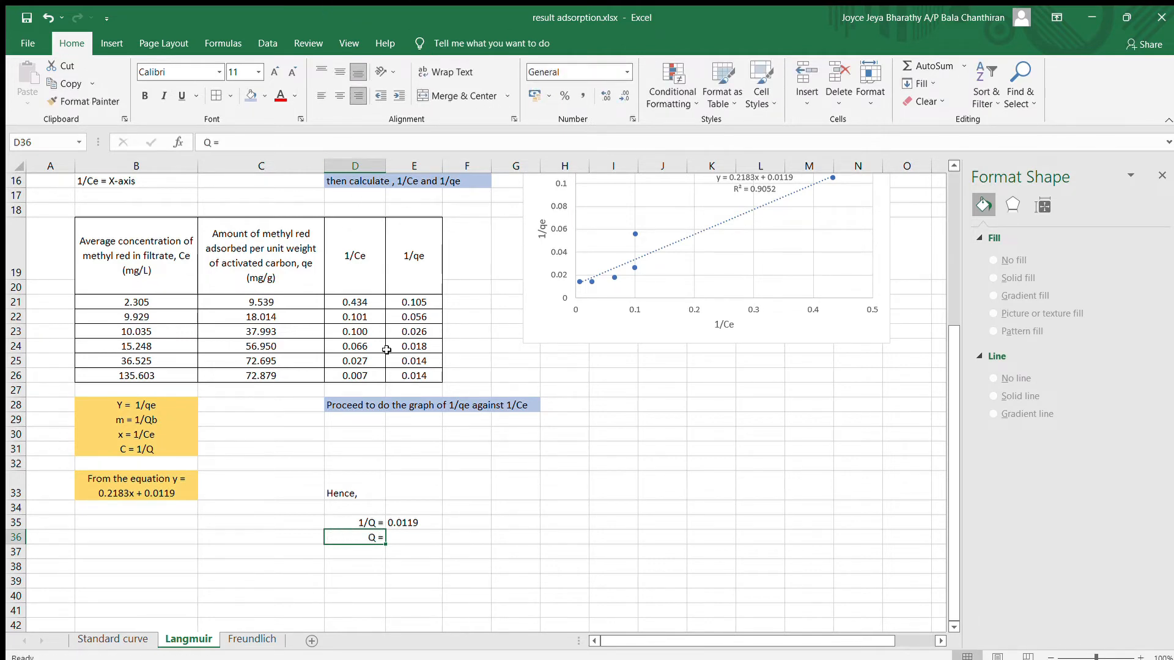
Calculate Q in E36 as =1/E35 and round its display to three decimals
left_click(398, 533)
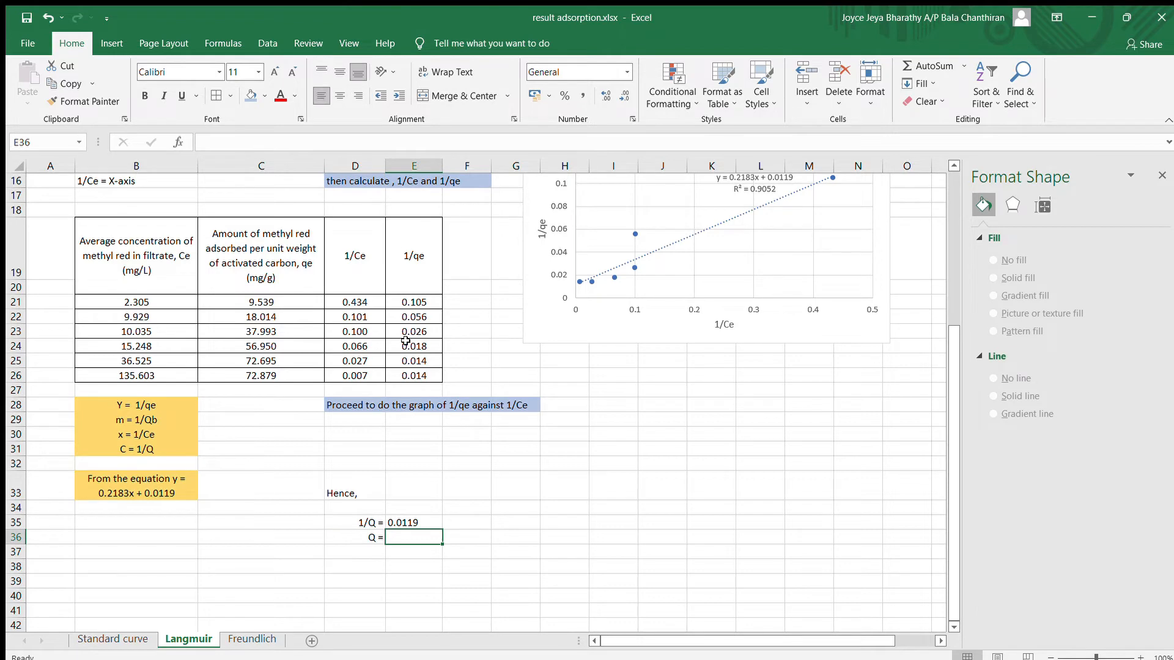
type("=1/")
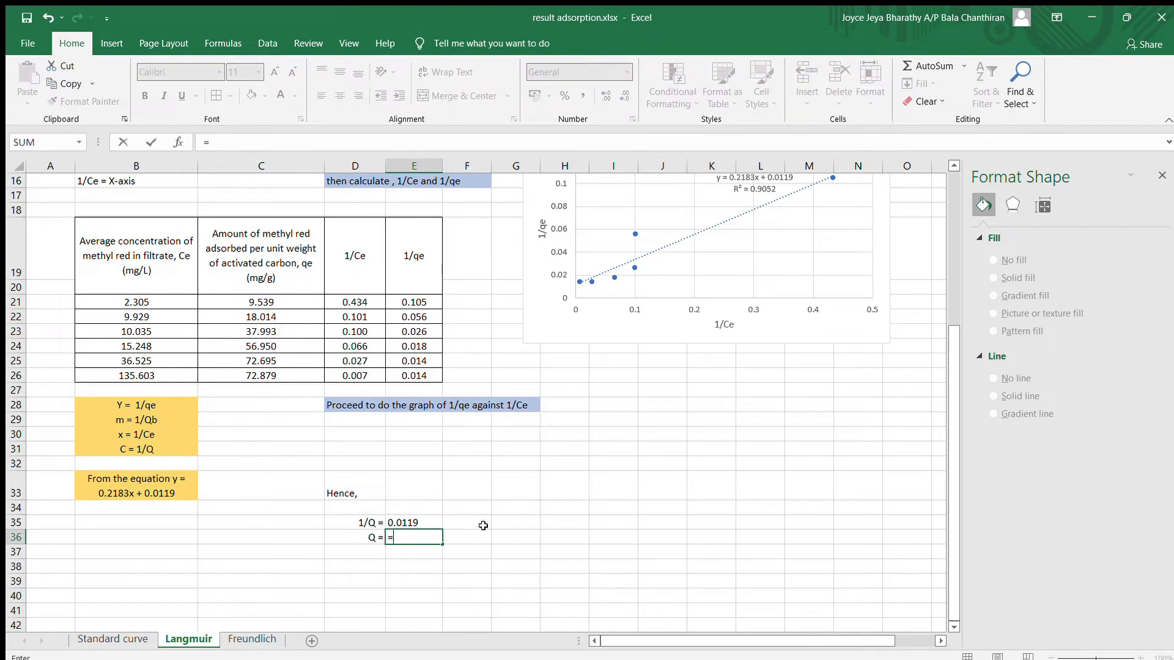
left_click(415, 522)
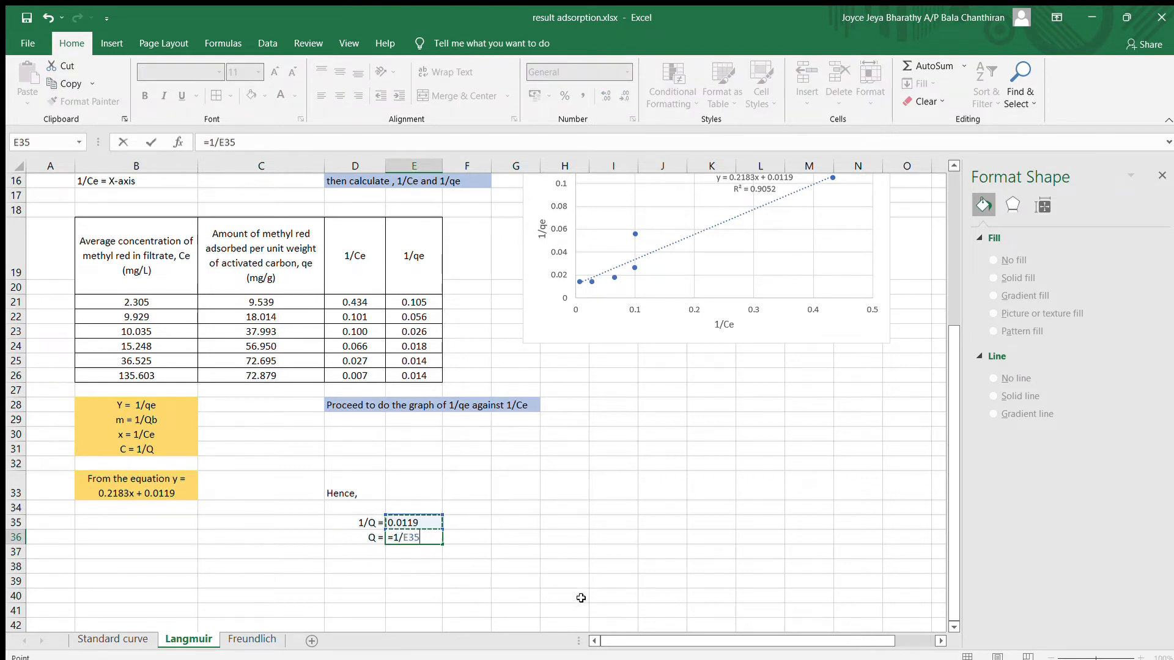
key("Return")
left_click(414, 537)
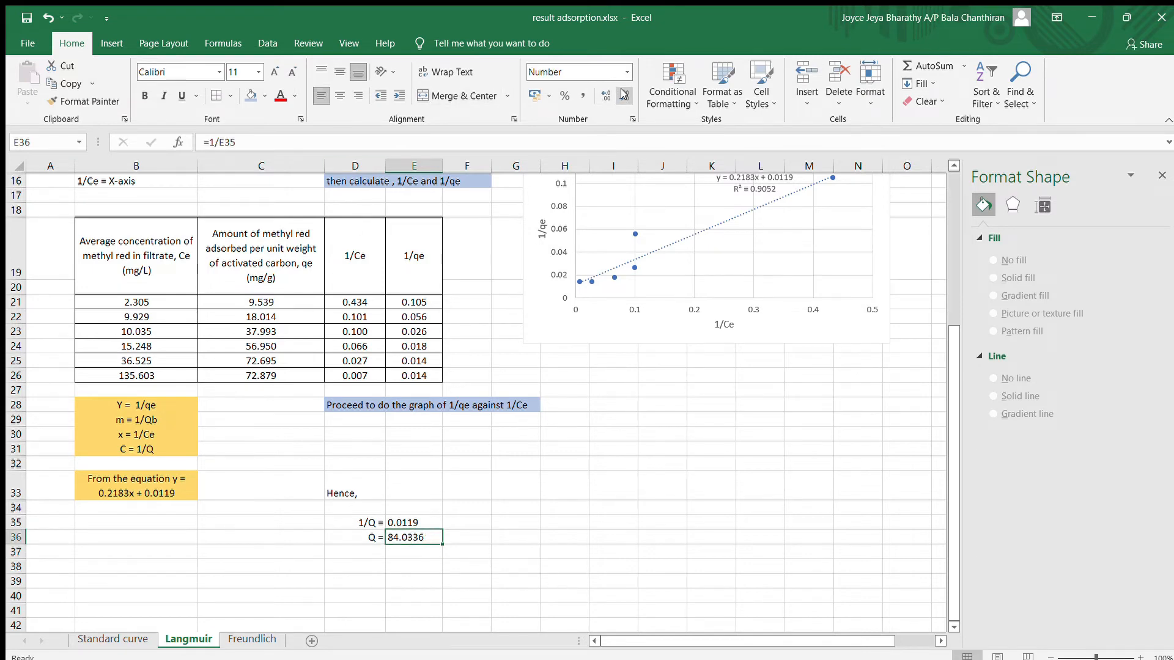
Enter the right-aligned label "1/Qb =" in D38 and the left-aligned slope value 0.2183 in E38
scroll(474, 555, "down", 1)
left_click(374, 520)
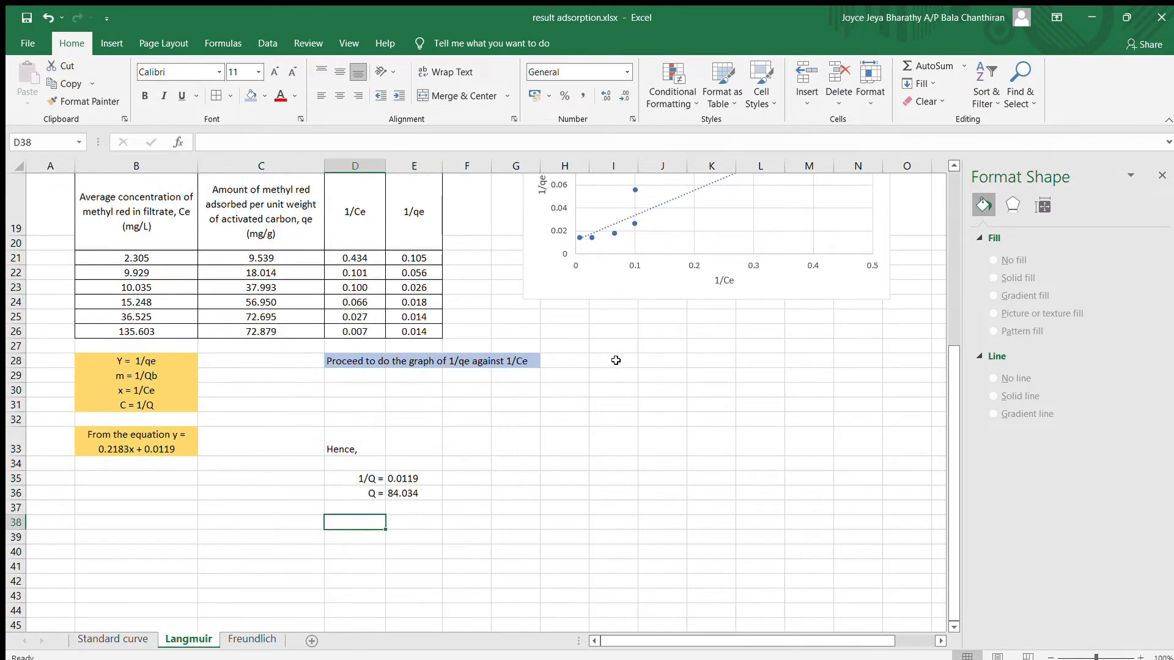
type("1/")
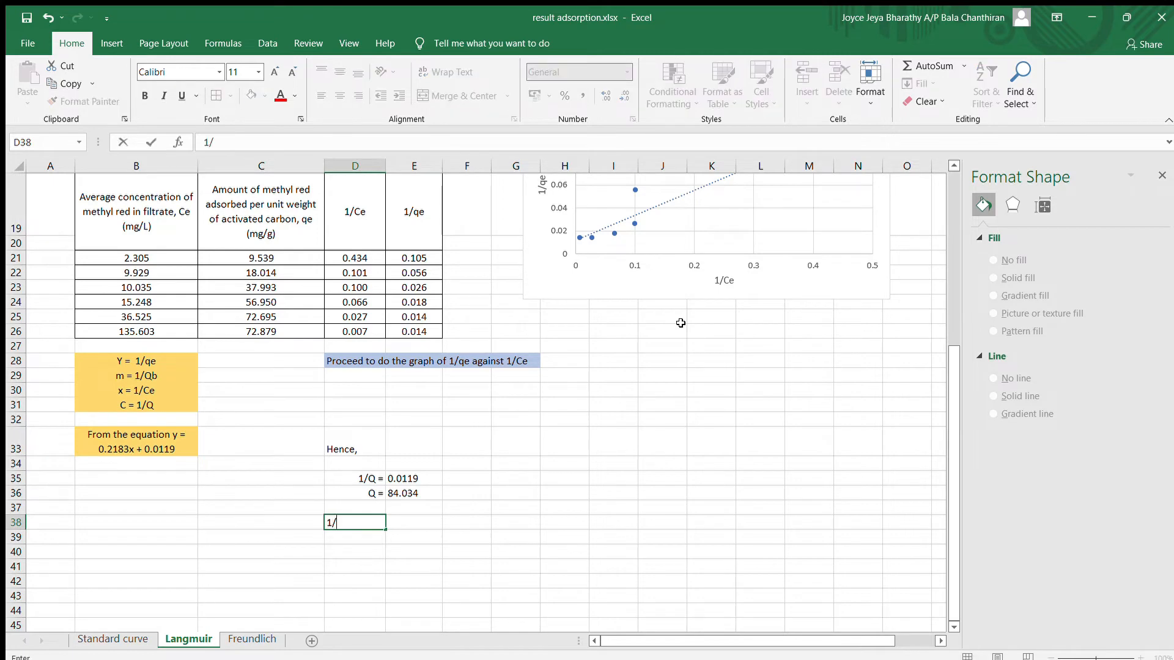
type("b")
key("BackSpace")
type("Qb =")
key("ctrl+Return")
left_click(359, 95)
left_click(402, 527)
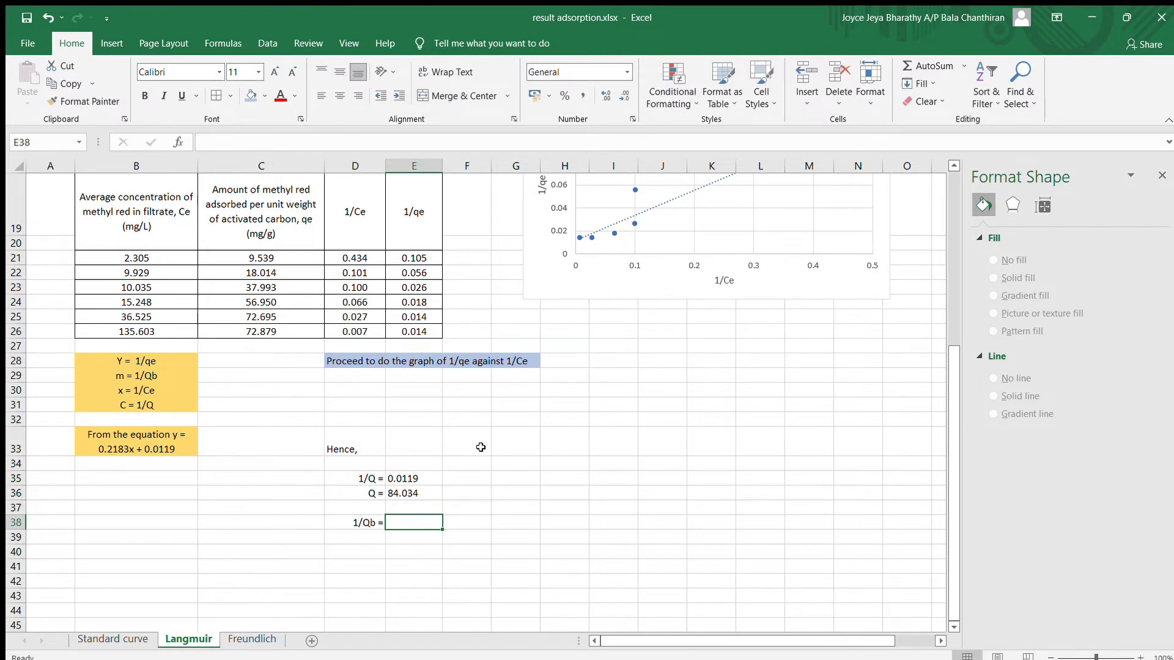
type("0.2183")
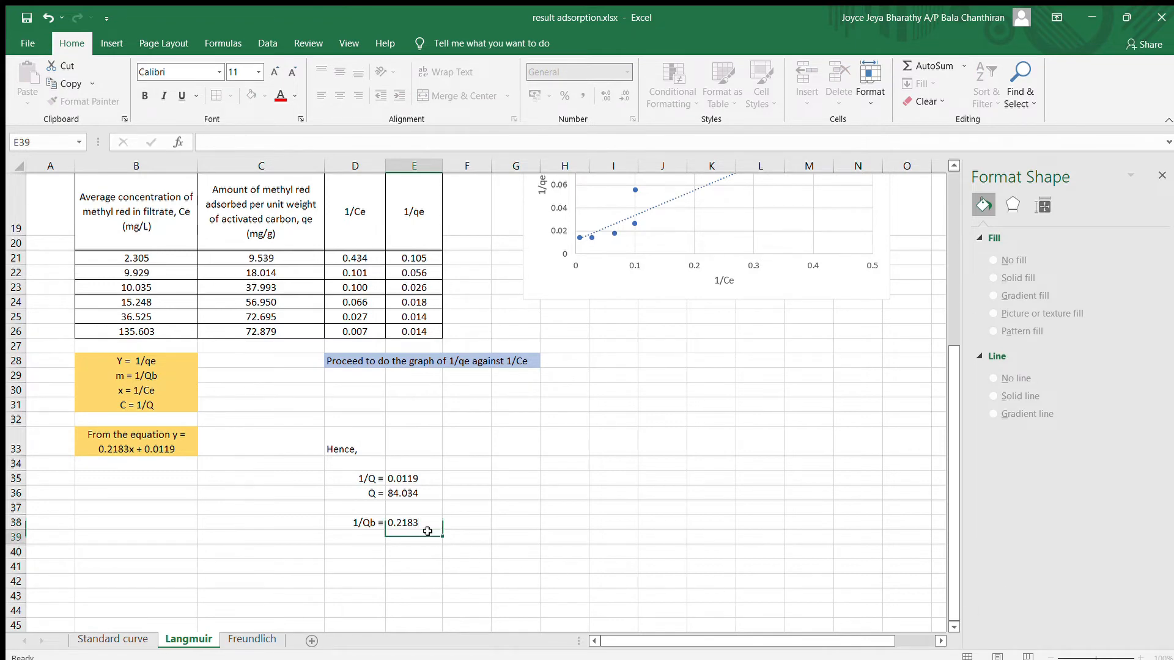
key("ctrl+Return")
Enter the label "b =" in D39 and right-align it
left_click(364, 536)
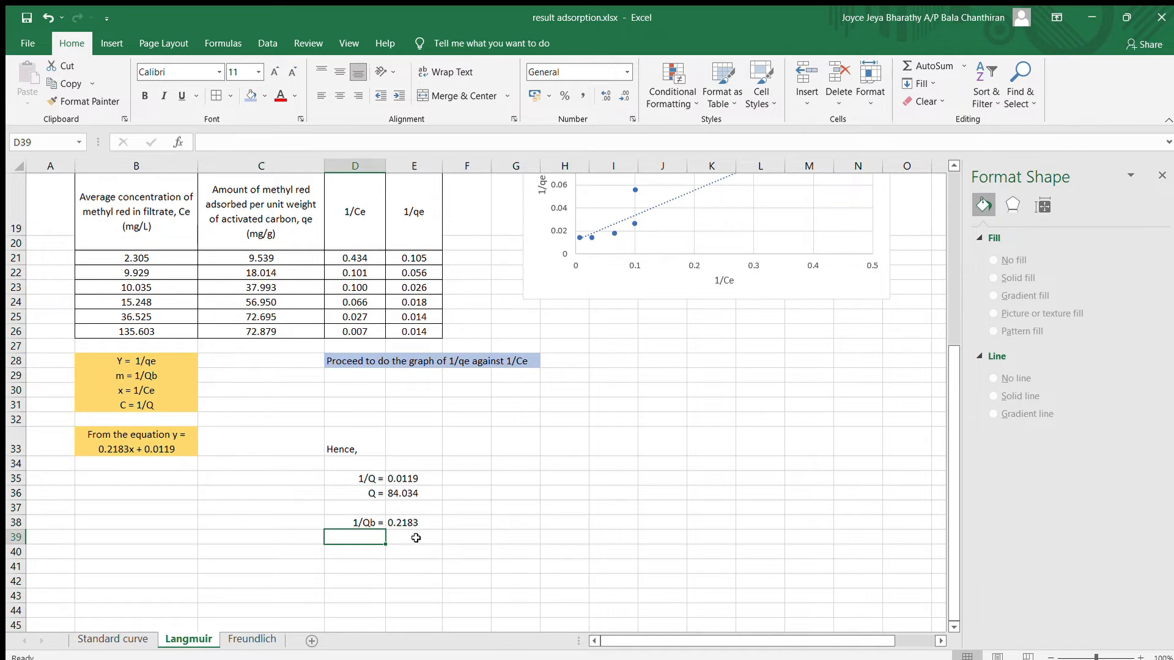
type("b =")
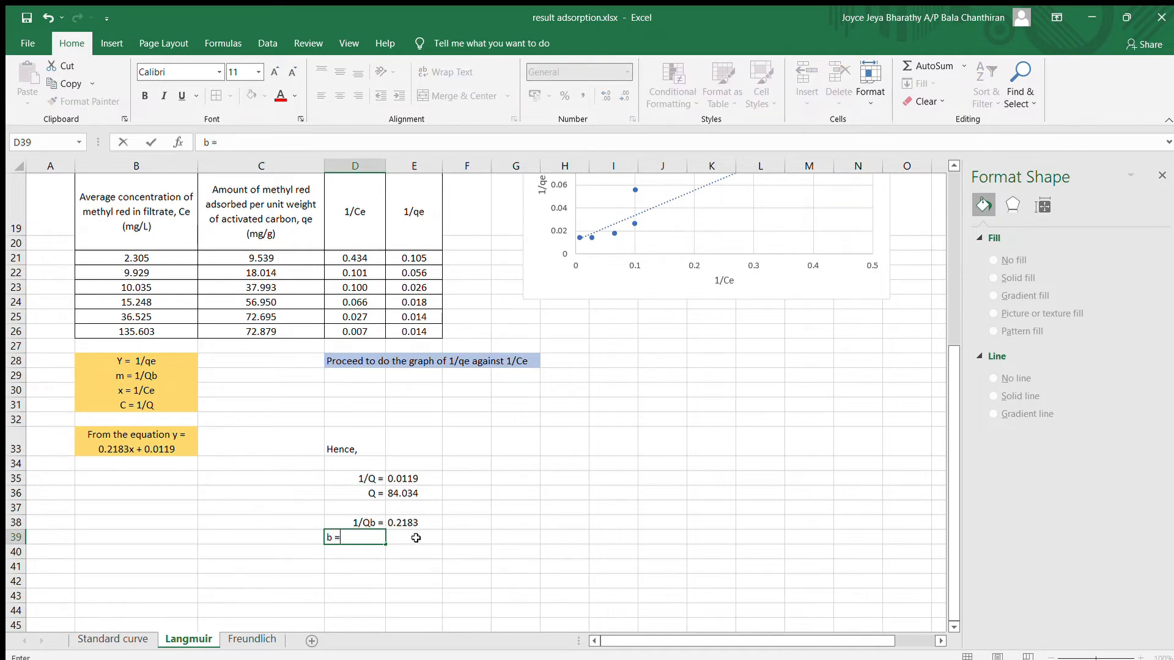
left_click(376, 561)
left_click(373, 539)
Calculate b in E39 as =(1/0.2183)/84.034 and reduce its display to four decimals
left_click(398, 537)
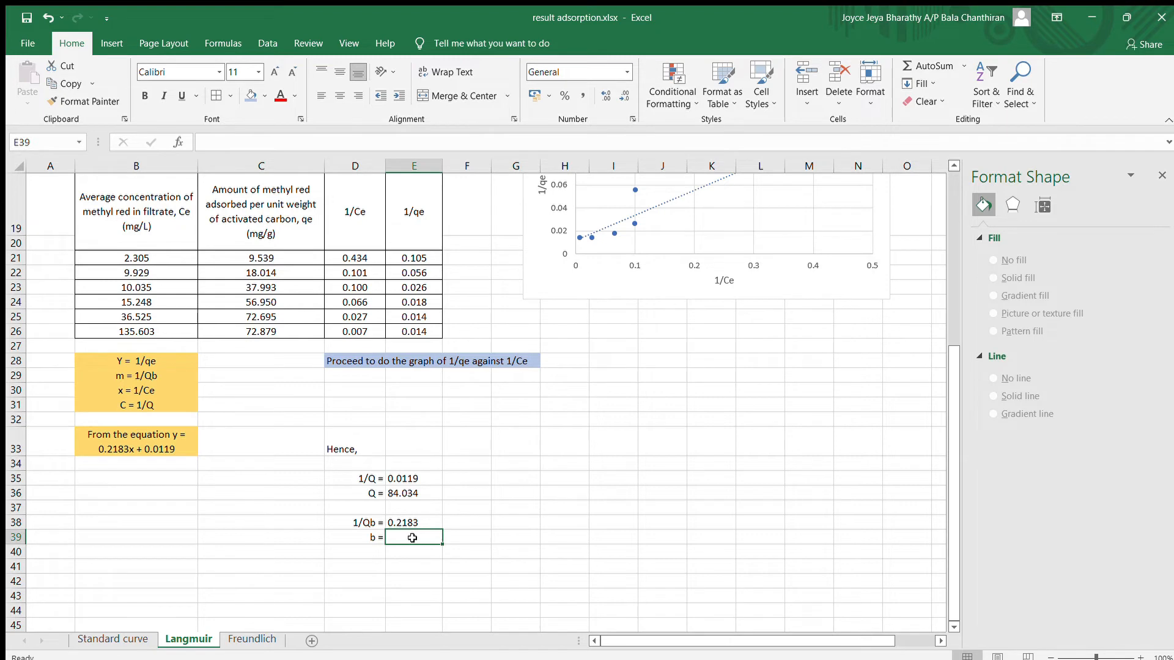
type("=")
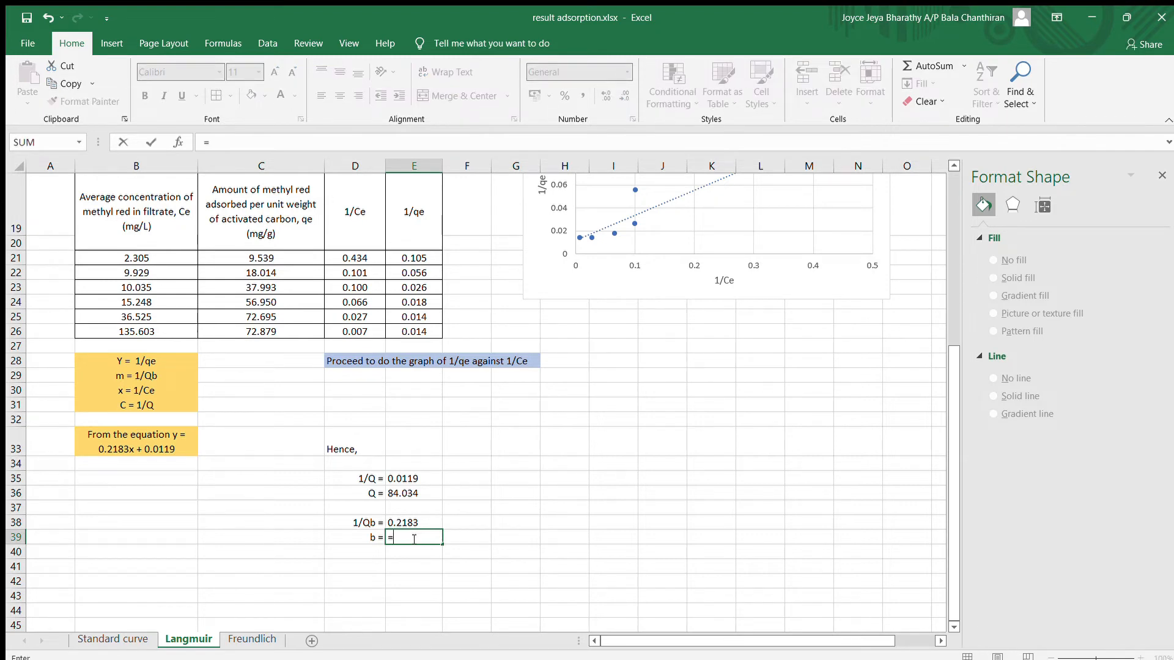
type("(1/0.2183)/")
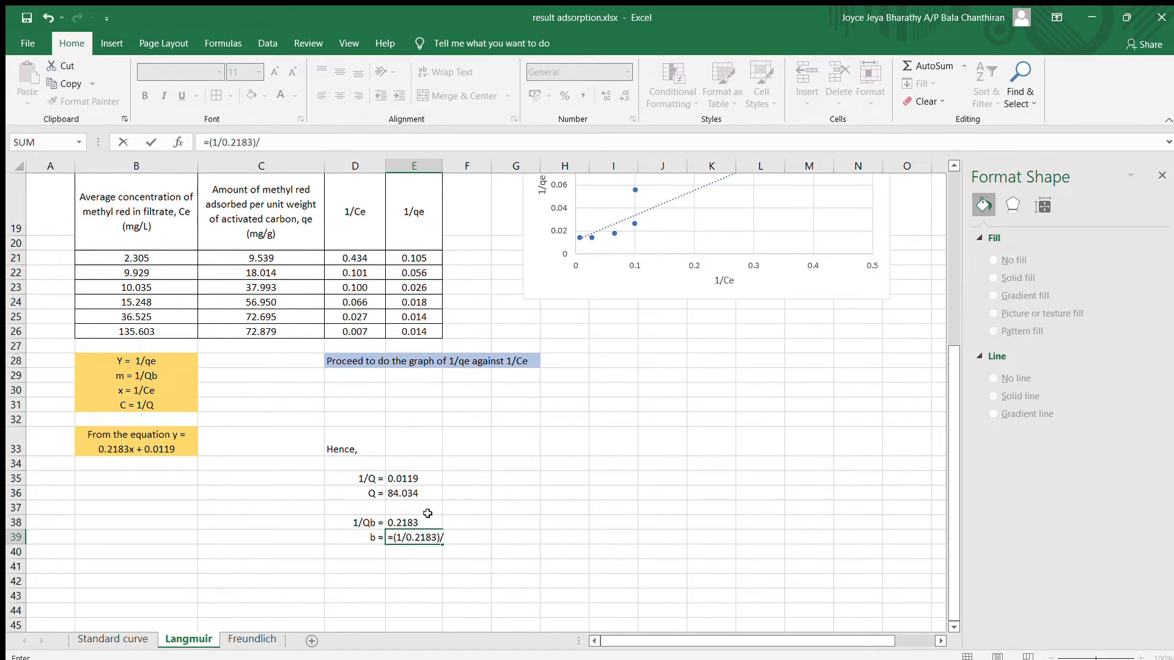
type("84.034")
key("Return")
left_click(426, 538)
left_click(623, 96)
left_click(624, 96)
left_click(624, 96)
Begin the conclusion in B37 with the text "therefore, maximum Q is"
scroll(552, 433, "down", 2)
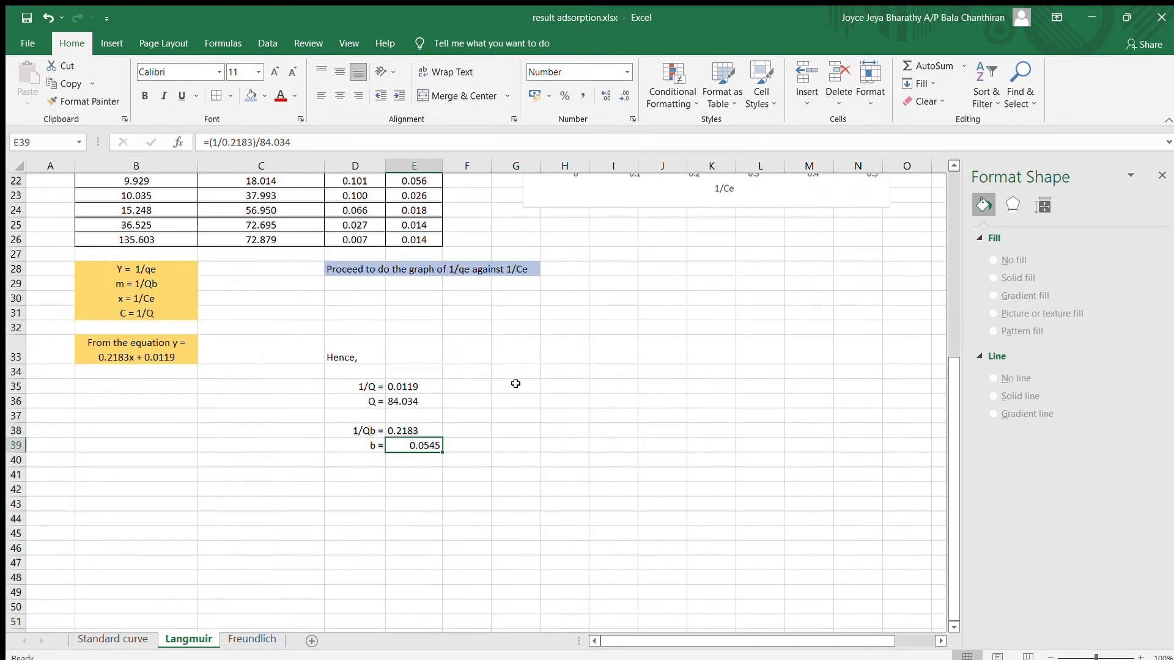
key("Left")
key("Left")
key("Left")
key("Up")
key("Up")
type("therefore , maximu")
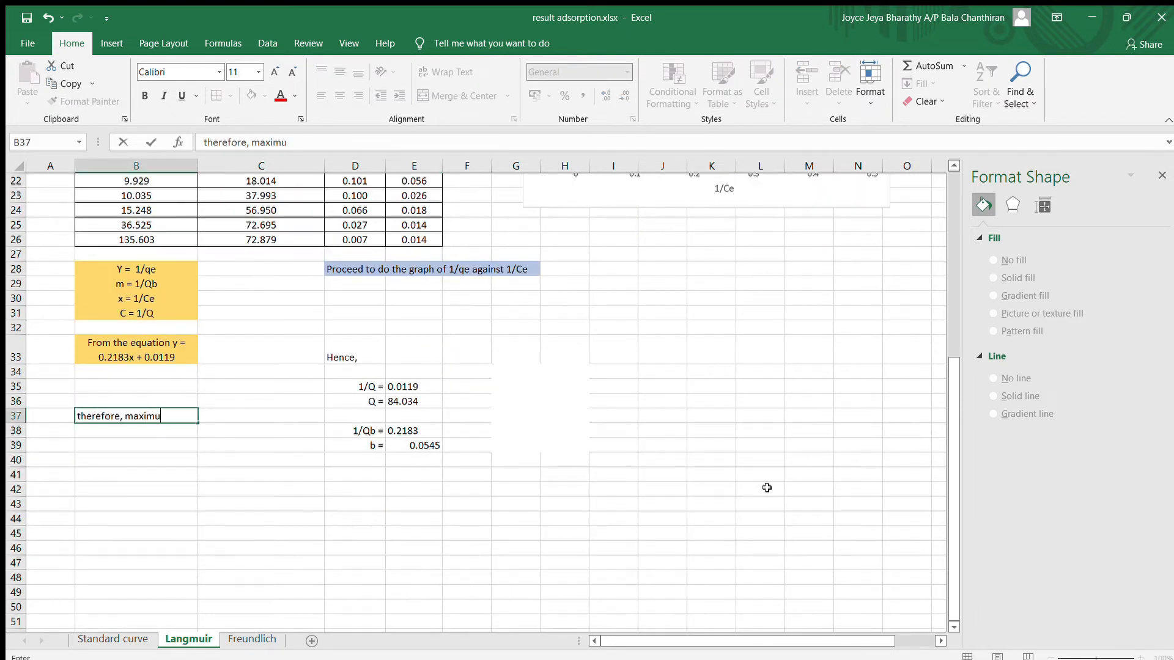
type("m Qis")
key("BackSpace")
type("is")
key("Return")
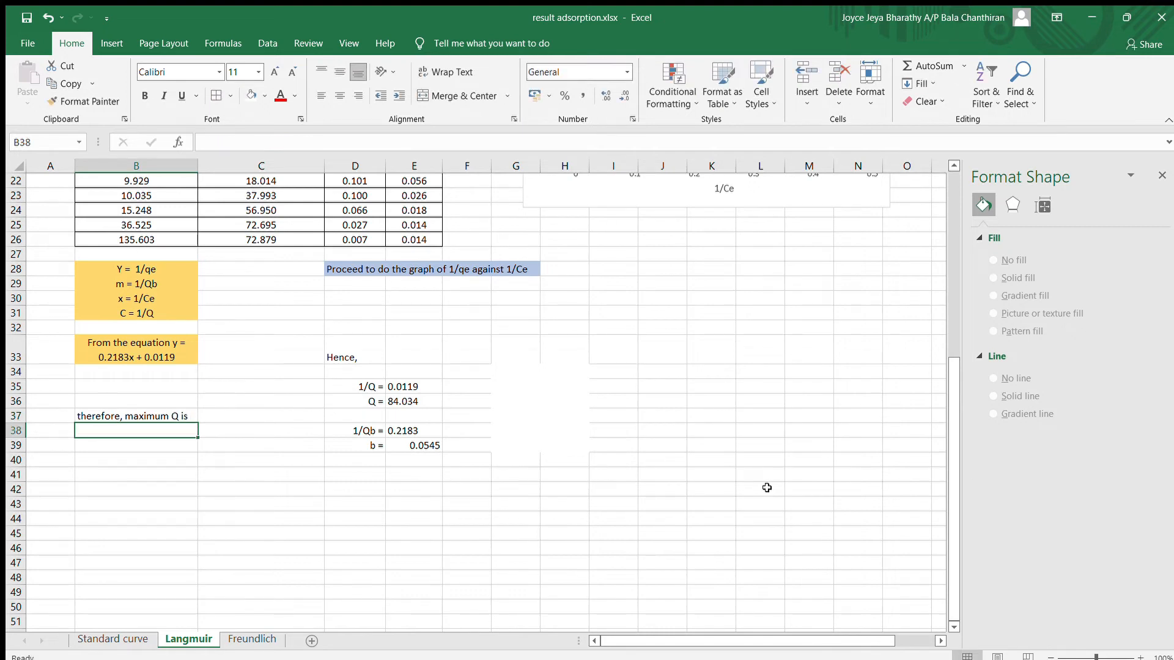
Continue the conclusion with "84.034 mg/g and the" in B38 and "coeeficient b is 0.0545 L/mg" in B39
type("84.034 mg/g and the")
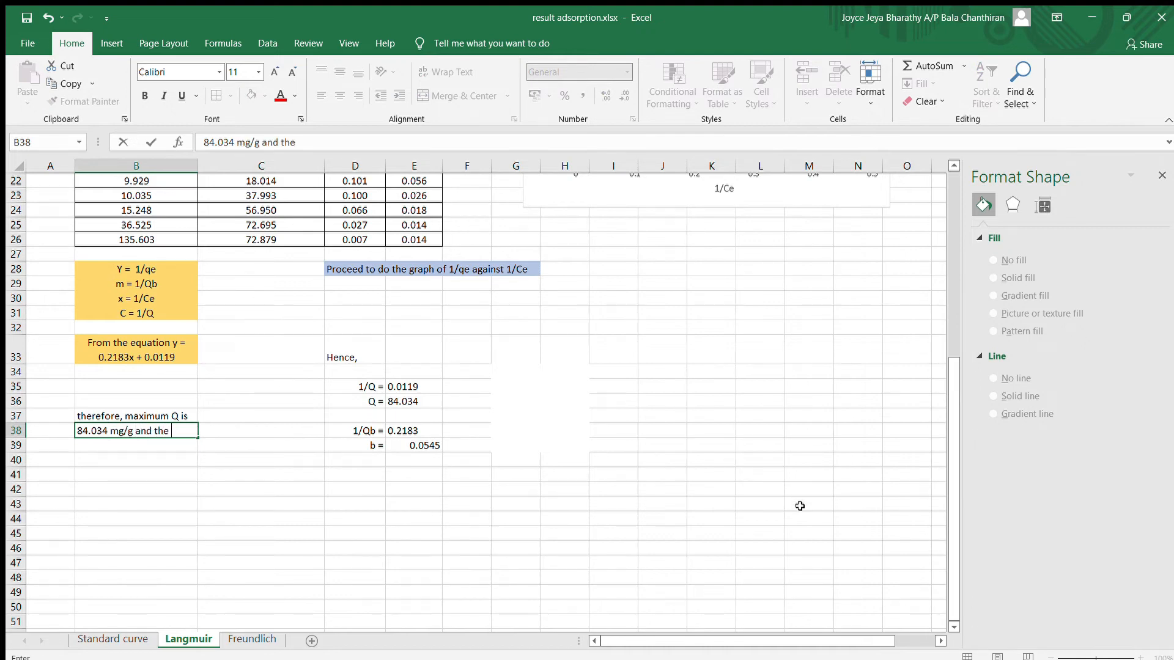
key("Return")
type("coeeficient b is")
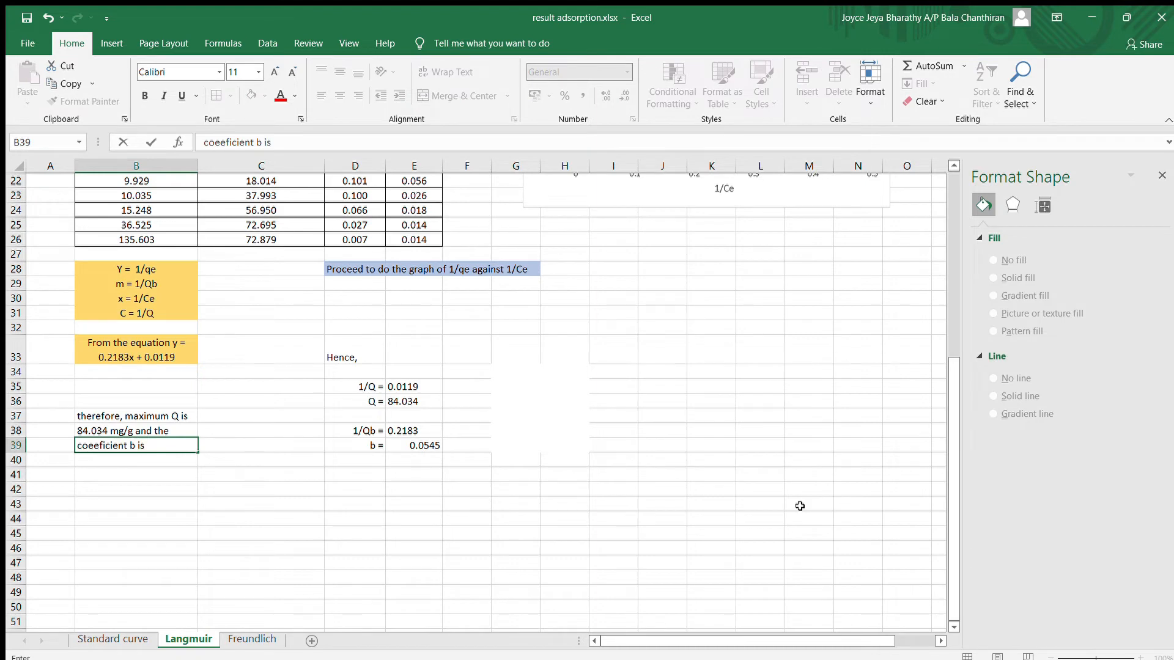
type(" 0.0545 L/mg")
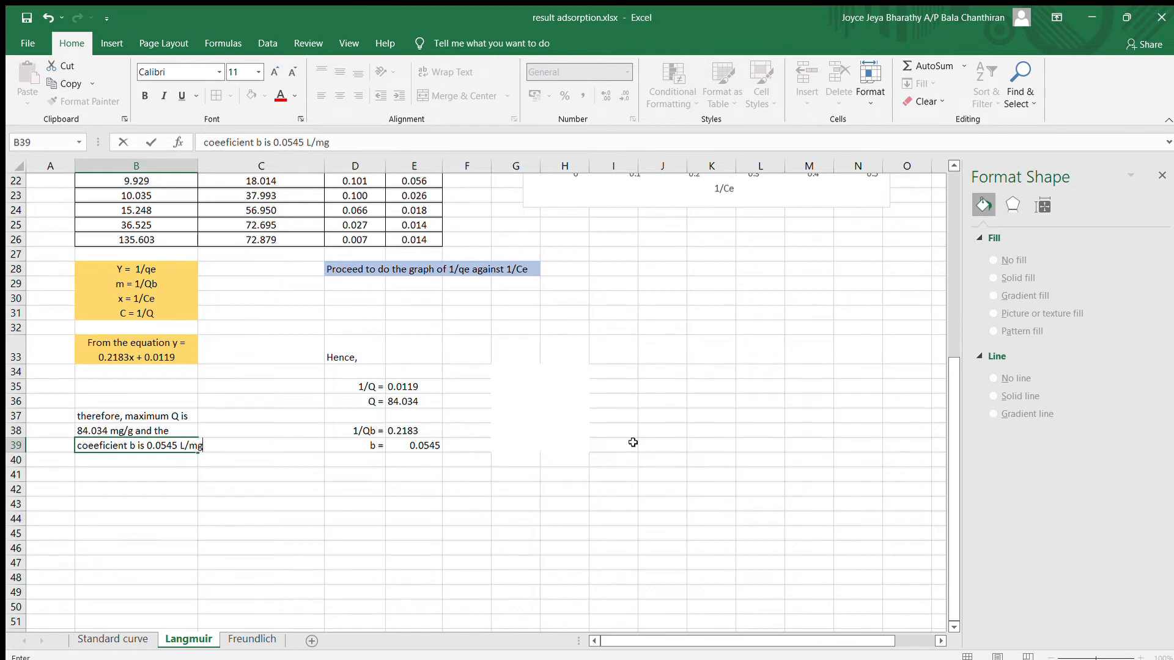
Bold the value 84.034 in B38 and the value 0.0545 L/mg in B39
left_click(87, 428)
left_click_drag(238, 143, 331, 135)
left_click(145, 95)
left_click(174, 446)
left_click(145, 96)
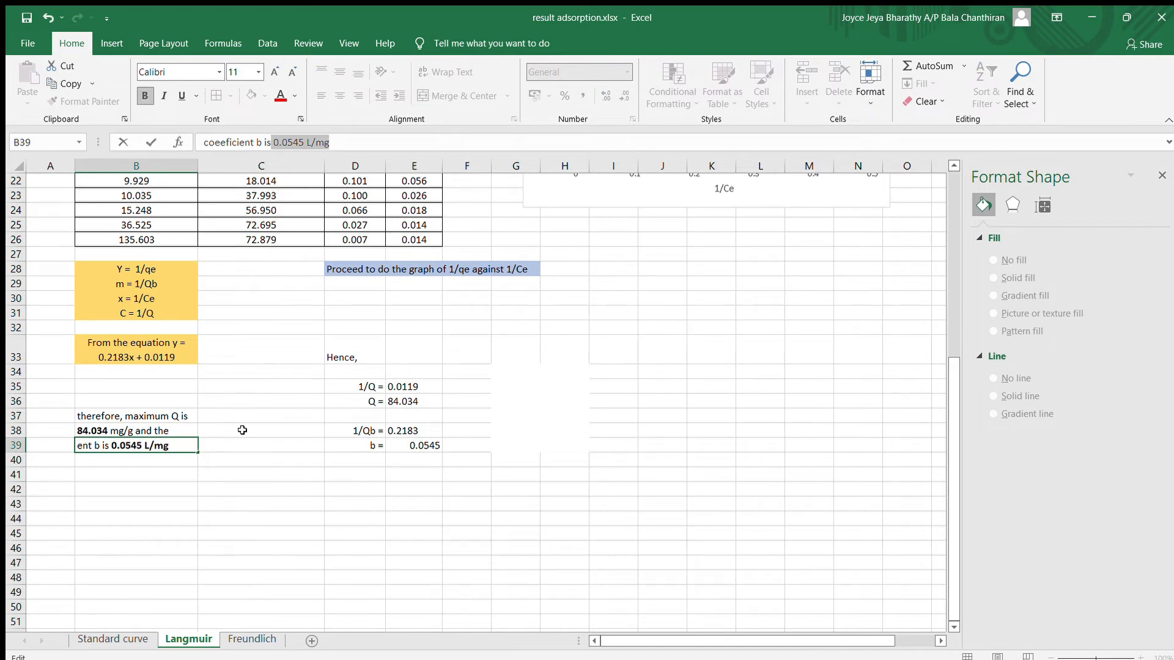
left_click(227, 462)
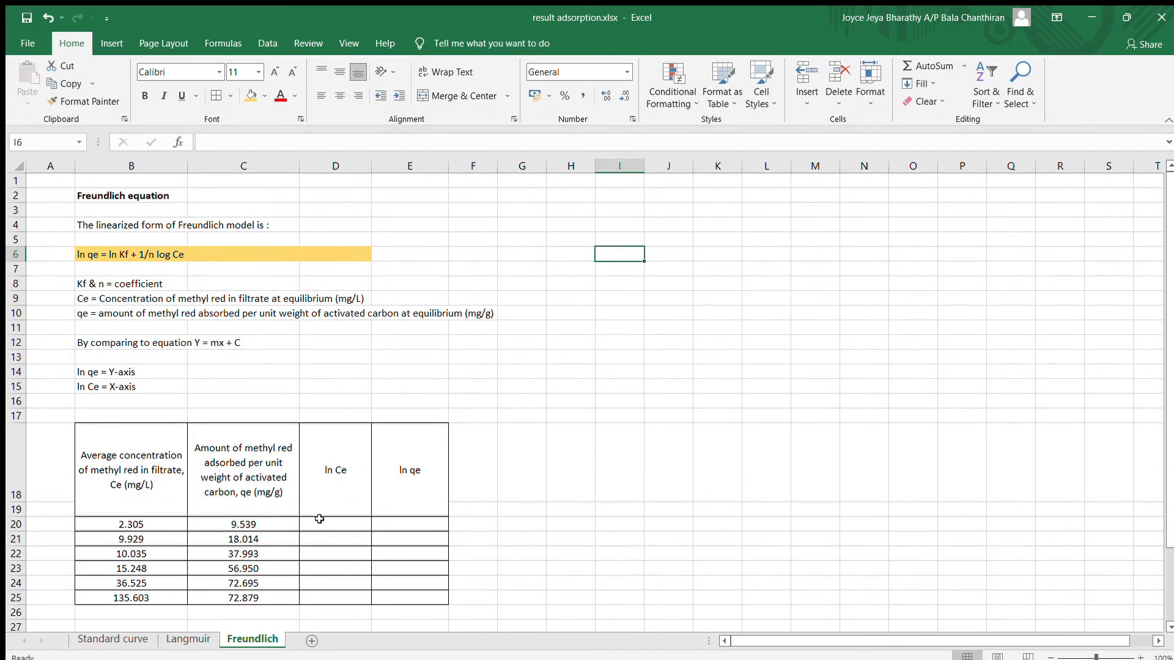
On the Freundlich sheet, calculate ln Ce in D20 as =LN(B20) and fill the formula down to D25
left_click(334, 523)
type("=ln(")
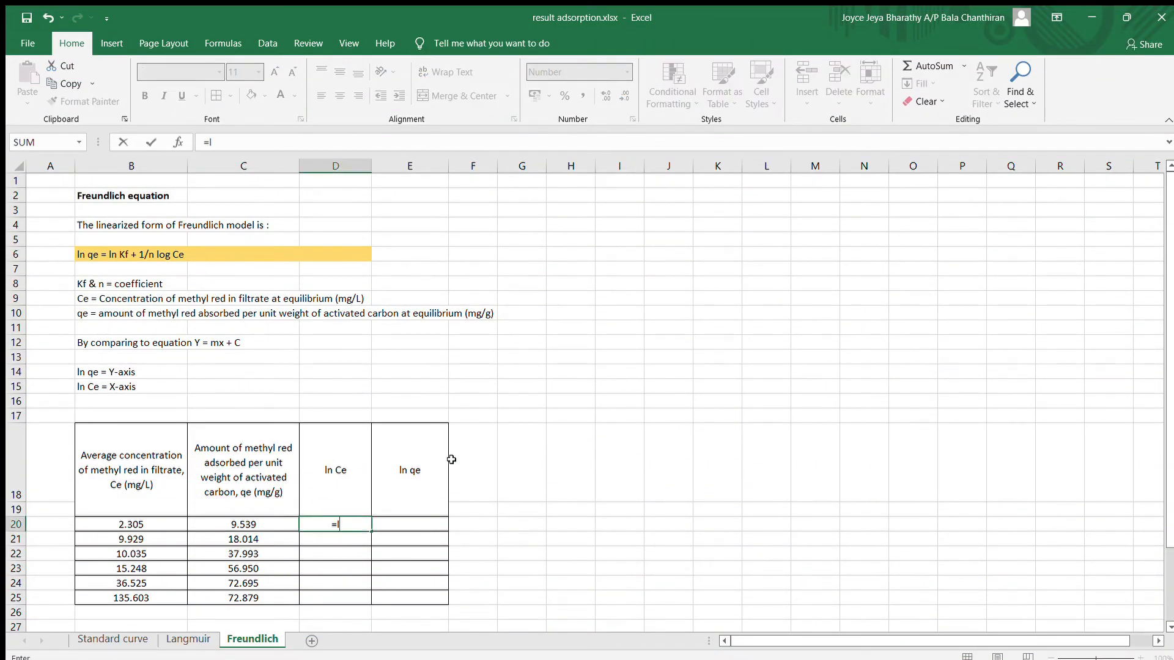
left_click(140, 525)
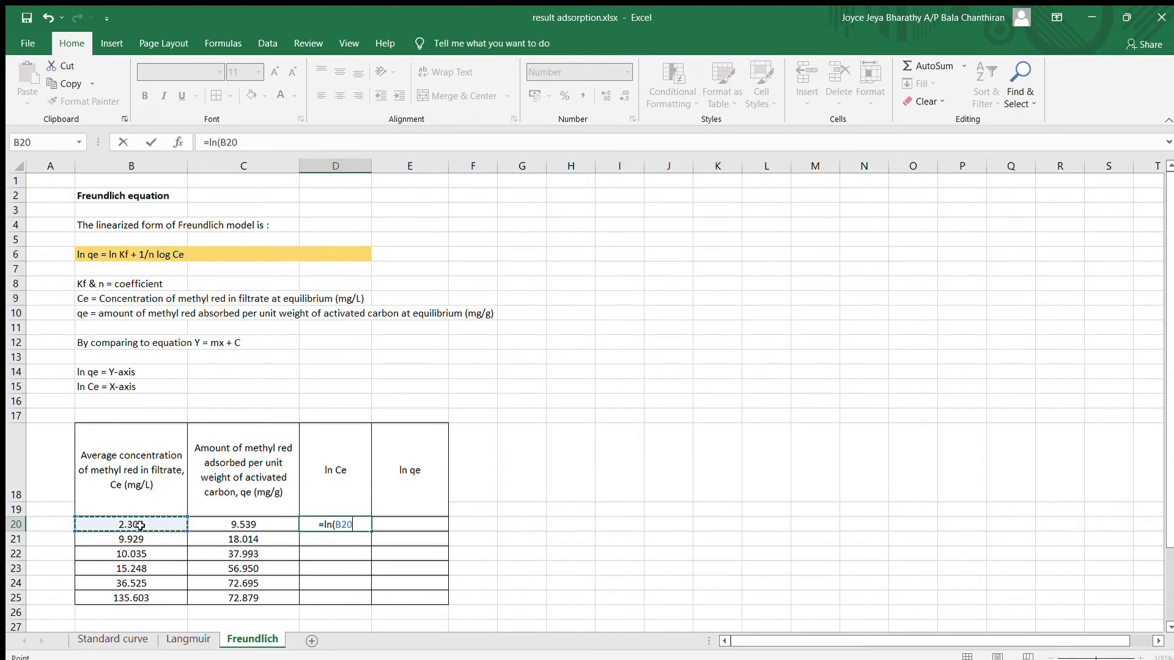
key("Return")
left_click(342, 526)
left_click_drag(371, 533, 372, 602)
Calculate ln qe in E20 as =LN(C20) and fill the formula down to E25
left_click(400, 527)
type("=l")
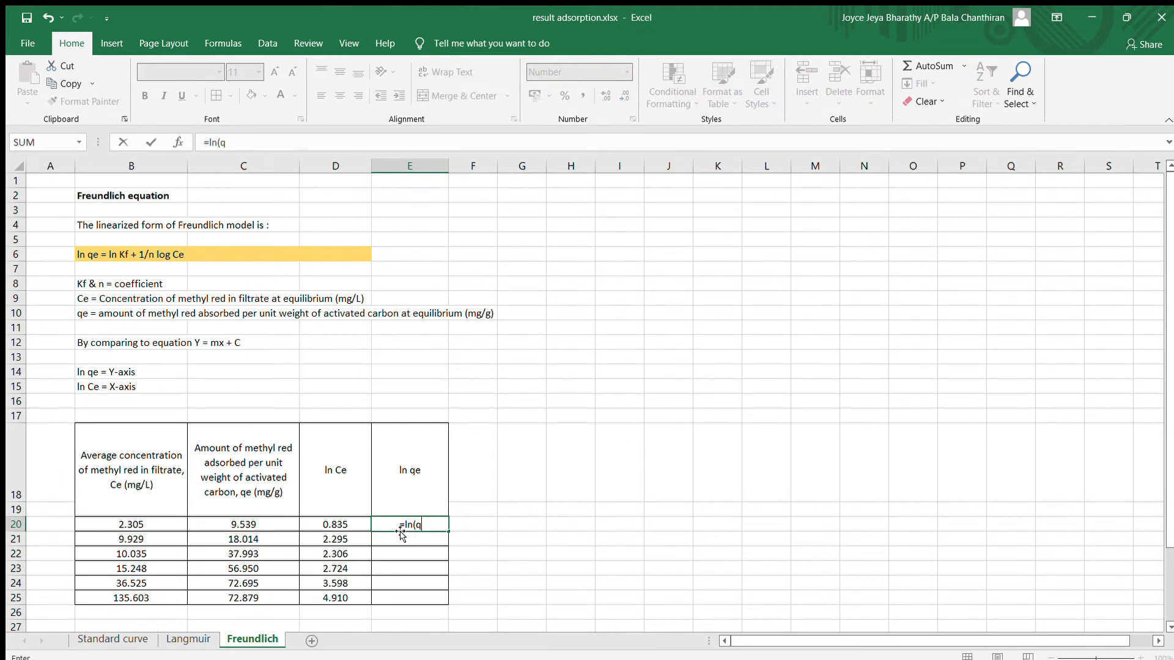
type("n(")
left_click(269, 525)
key("Return")
left_click(401, 520)
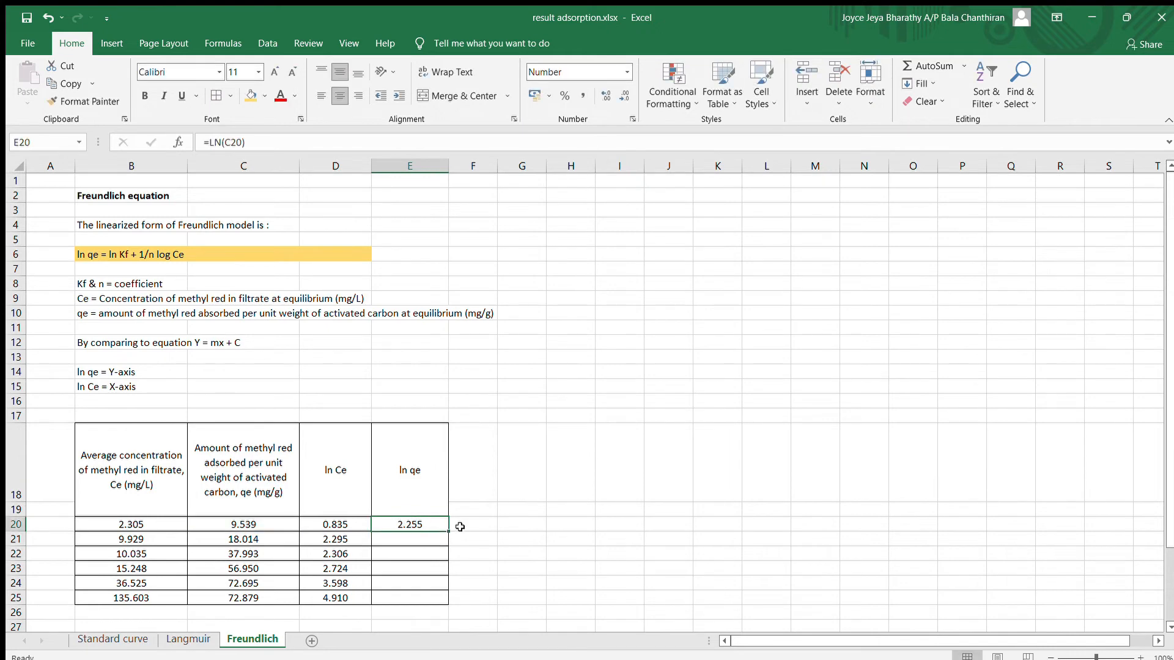
left_click_drag(448, 531, 447, 601)
Enter the note "now graph" in E14 and give the cell a light blue fill
scroll(508, 477, "down", 1)
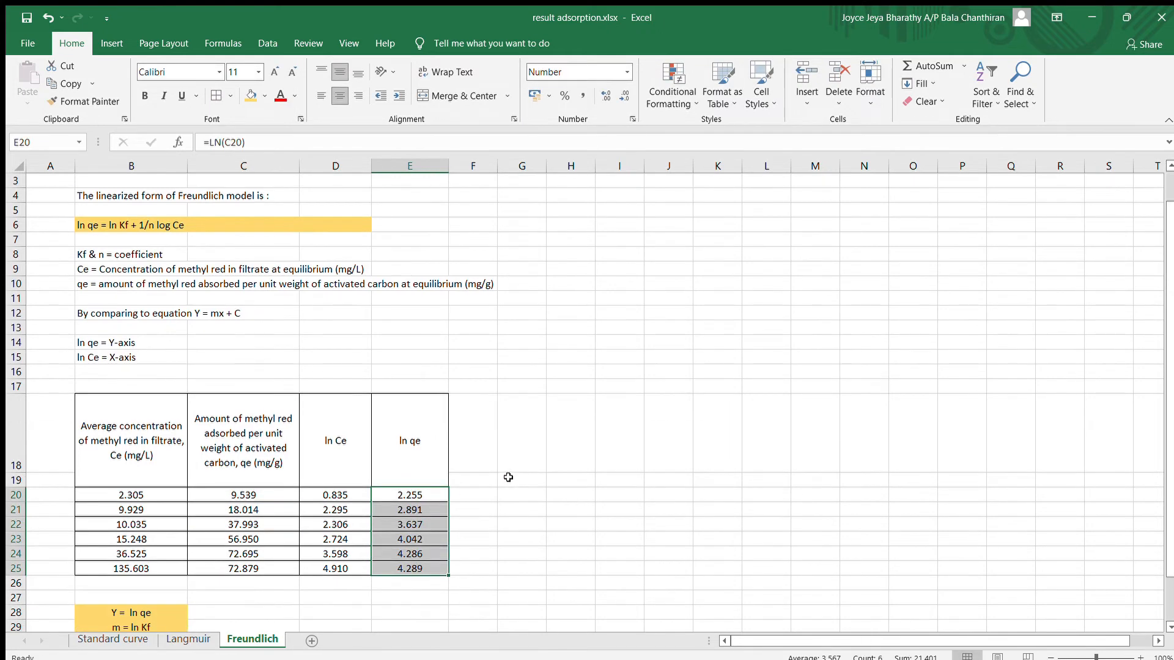
left_click(553, 359)
left_click_drag(406, 340, 422, 354)
left_click(430, 347)
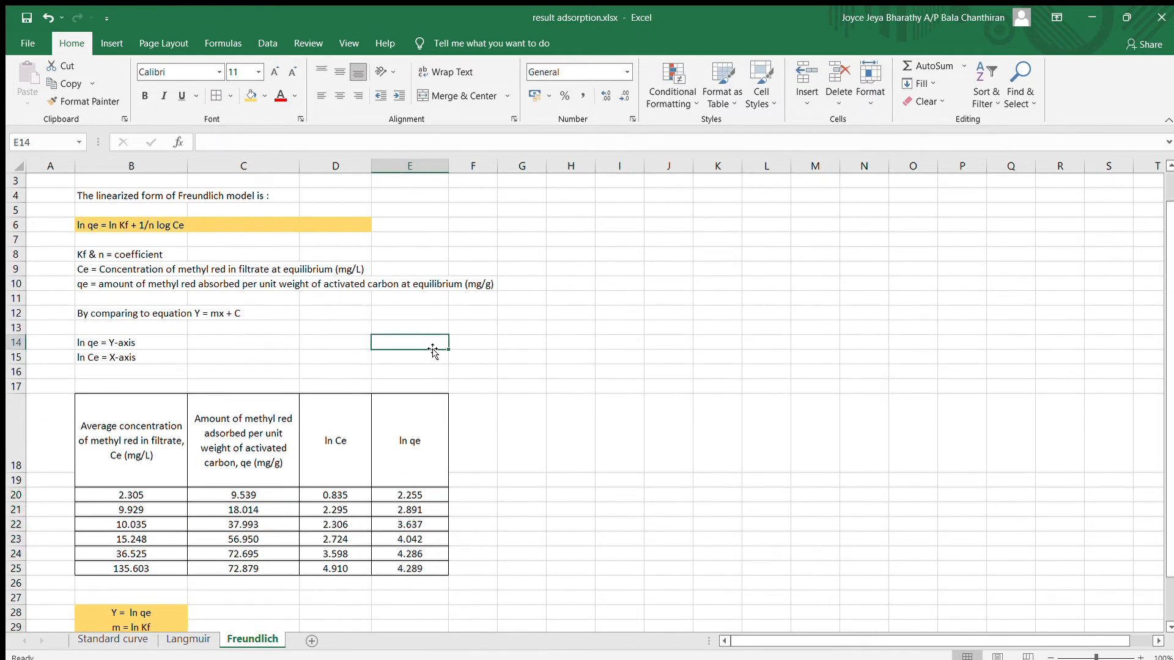
type("now graph")
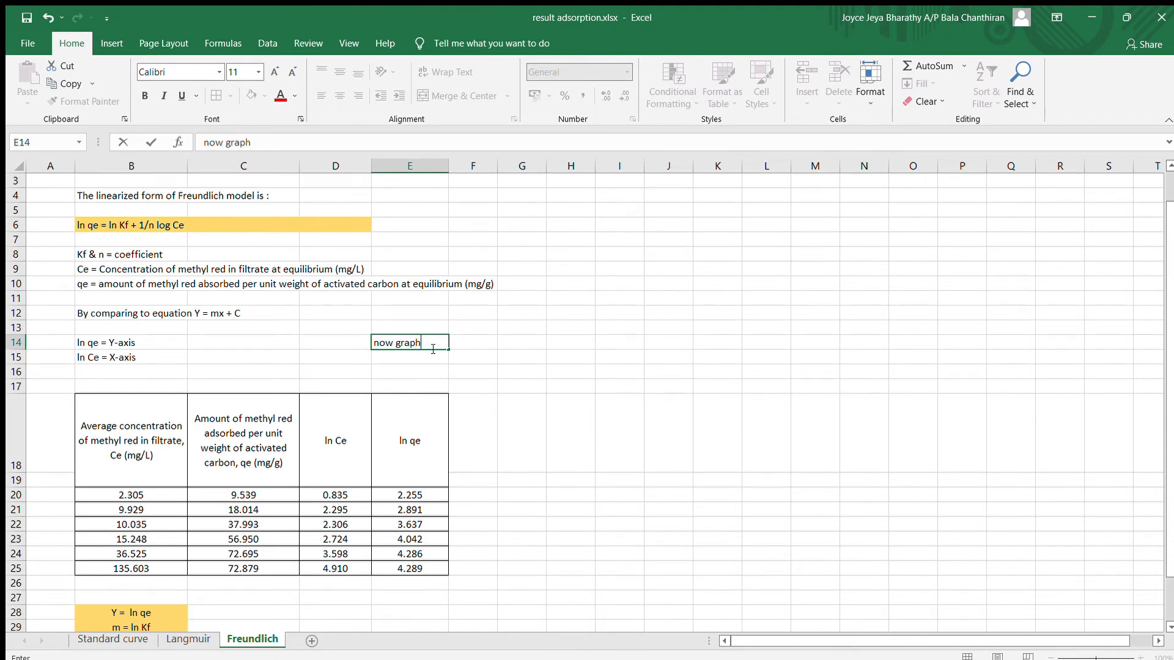
key("ctrl+Return")
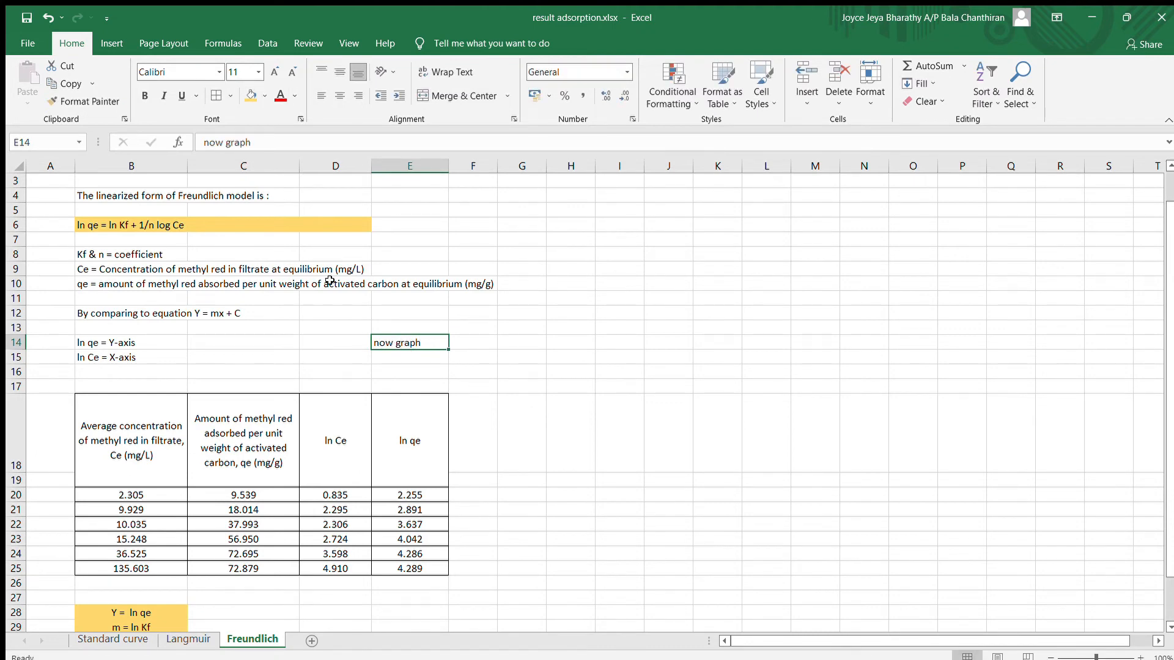
left_click(253, 97)
Insert a scatter chart of ln qe against ln Ce from D18:E25 and place it beside the data table
left_click_drag(332, 416, 427, 570)
left_click(111, 43)
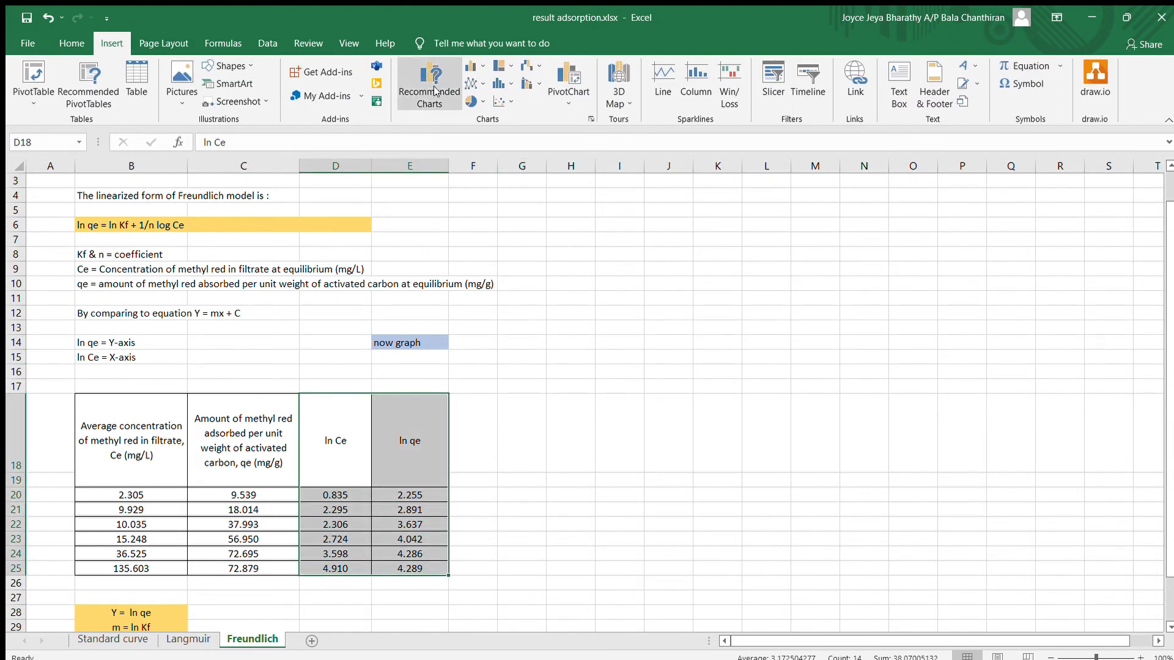
left_click(494, 100)
left_click(509, 142)
left_click_drag(636, 293, 746, 316)
Add axis titles and a linear trendline to the ln qe scatter chart
left_click(900, 321)
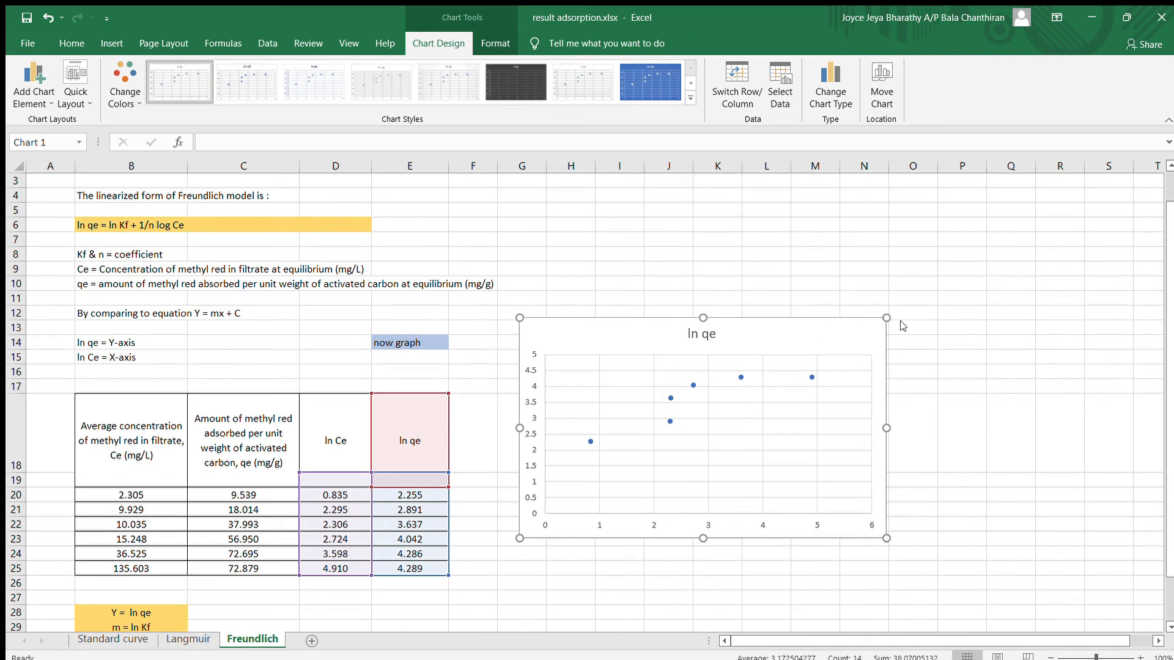
left_click(933, 352)
left_click(934, 445)
Display the equation and R-squared value of the ln qe chart's linear trendline and move the label below the line
left_click(720, 390)
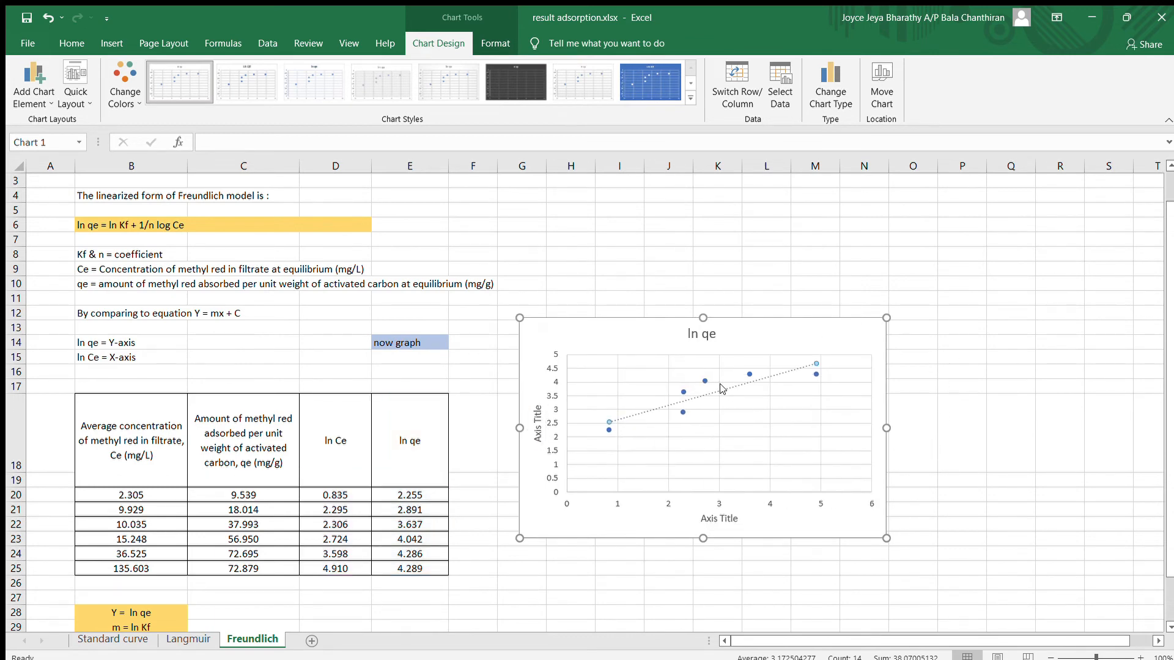
left_click(766, 494)
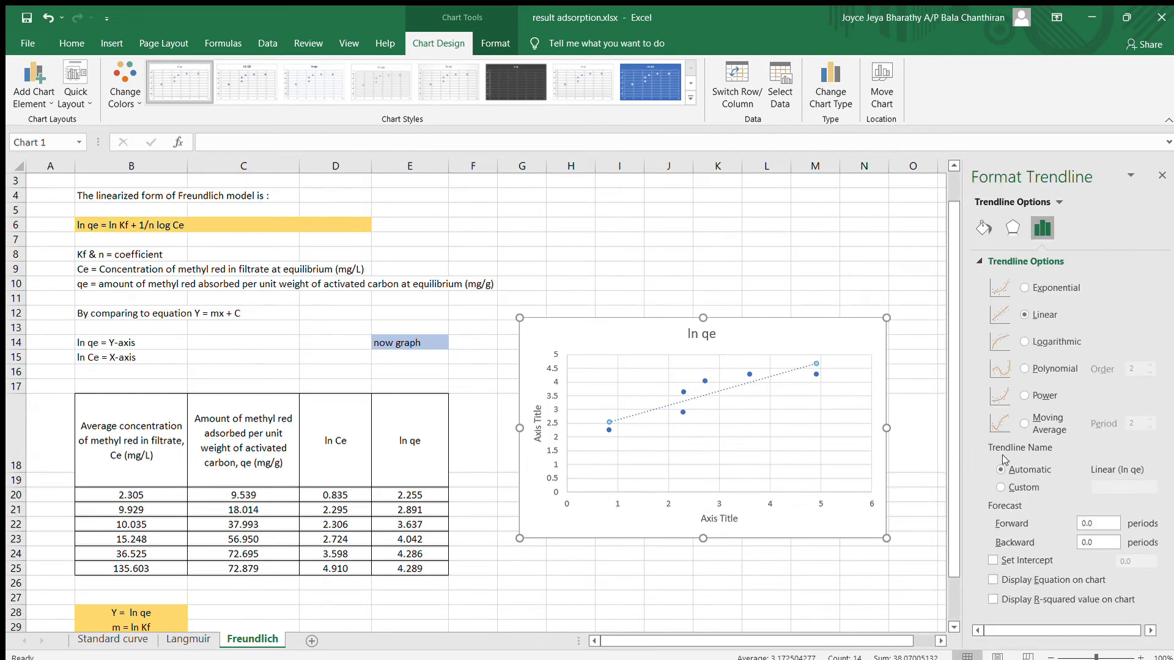
left_click(992, 580)
left_click(992, 599)
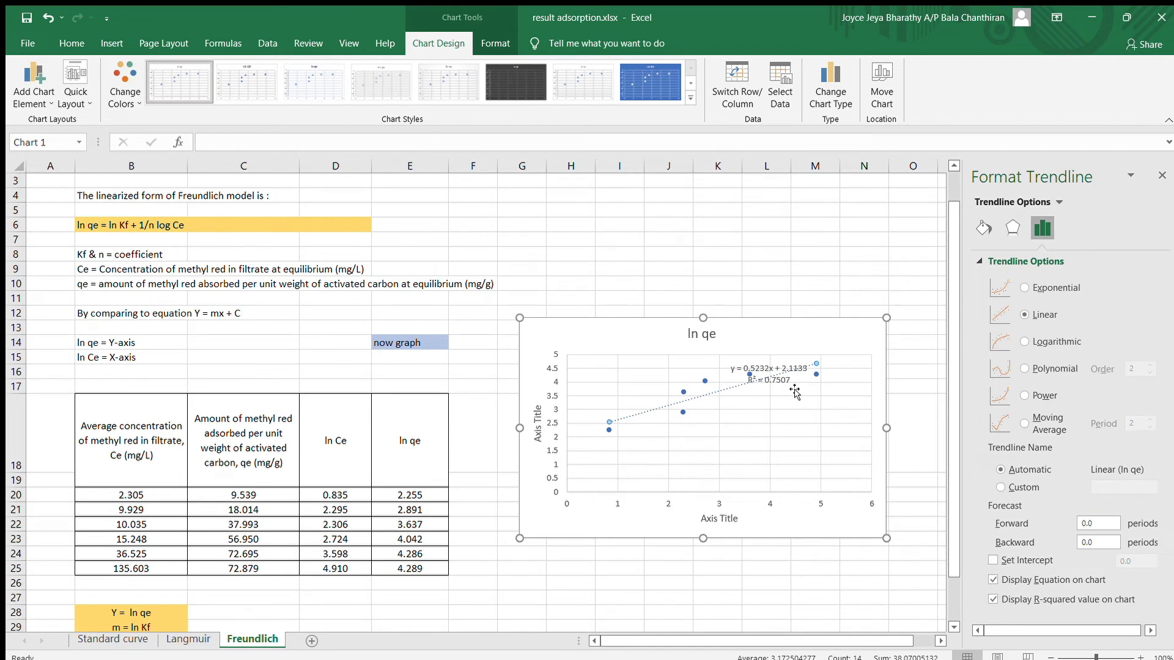
left_click_drag(761, 367, 759, 398)
Change the scatter chart's title to "Graph of ln qe against ln Ce"
left_click(690, 333)
left_click(689, 333)
left_click_drag(686, 334, 719, 334)
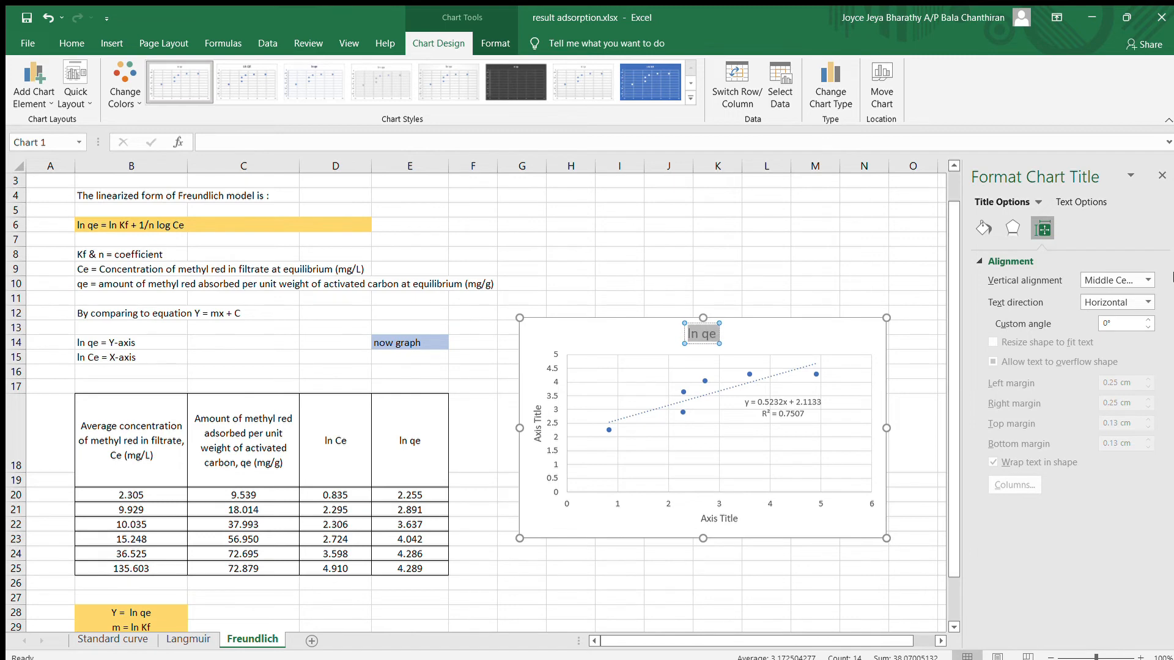
type("Graph of")
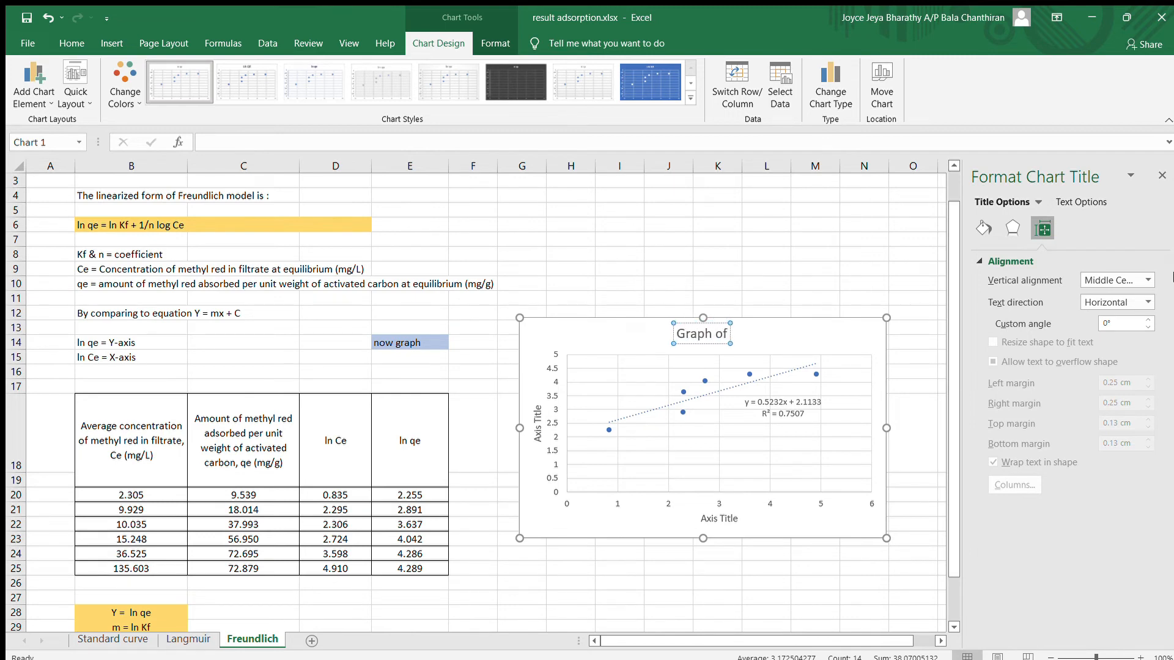
type(" In")
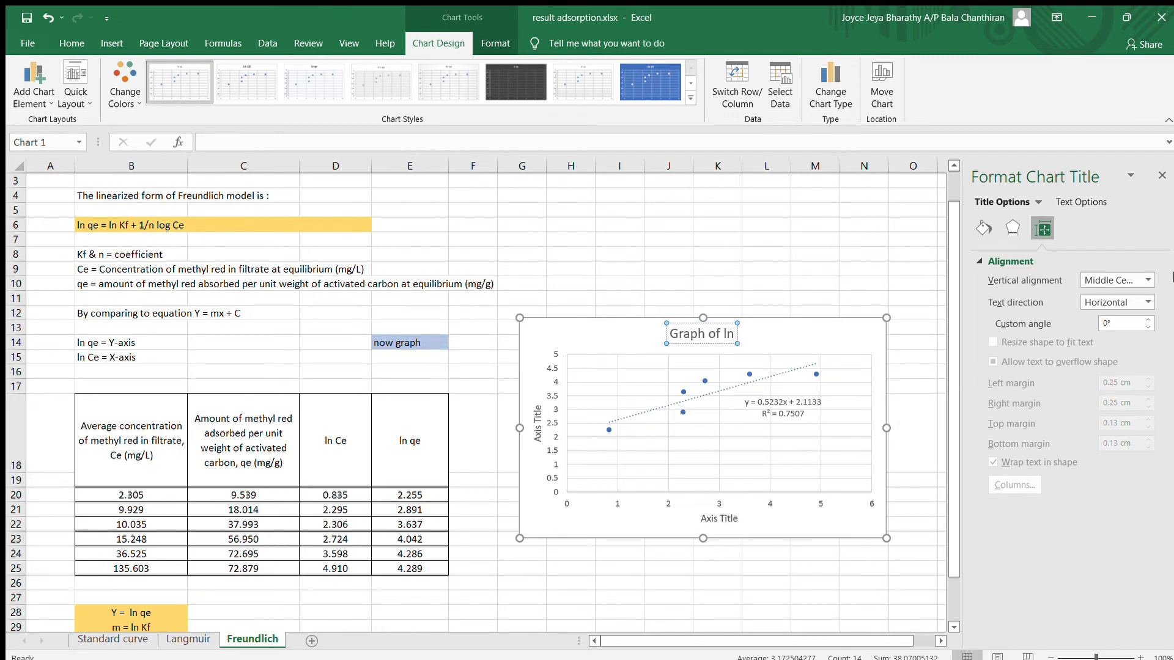
type(" qe agains")
type("t ln")
type(" Ce")
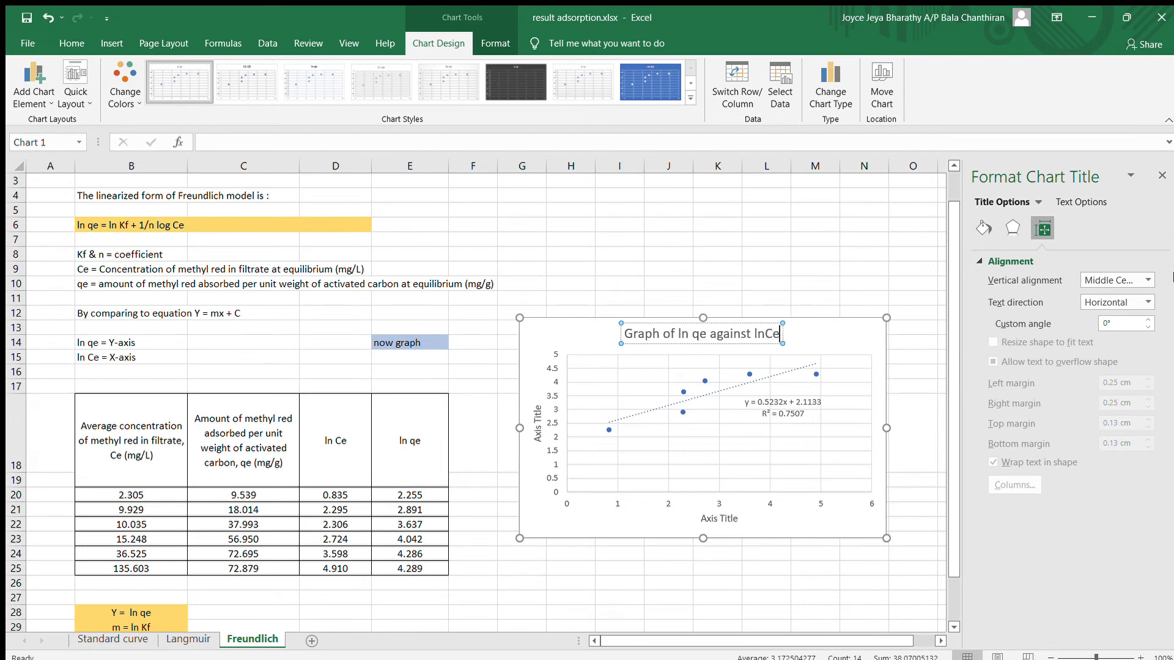
Set the chart's horizontal axis title to "ln Ce"
left_click(734, 519)
double_click(728, 519)
triple_click(727, 516)
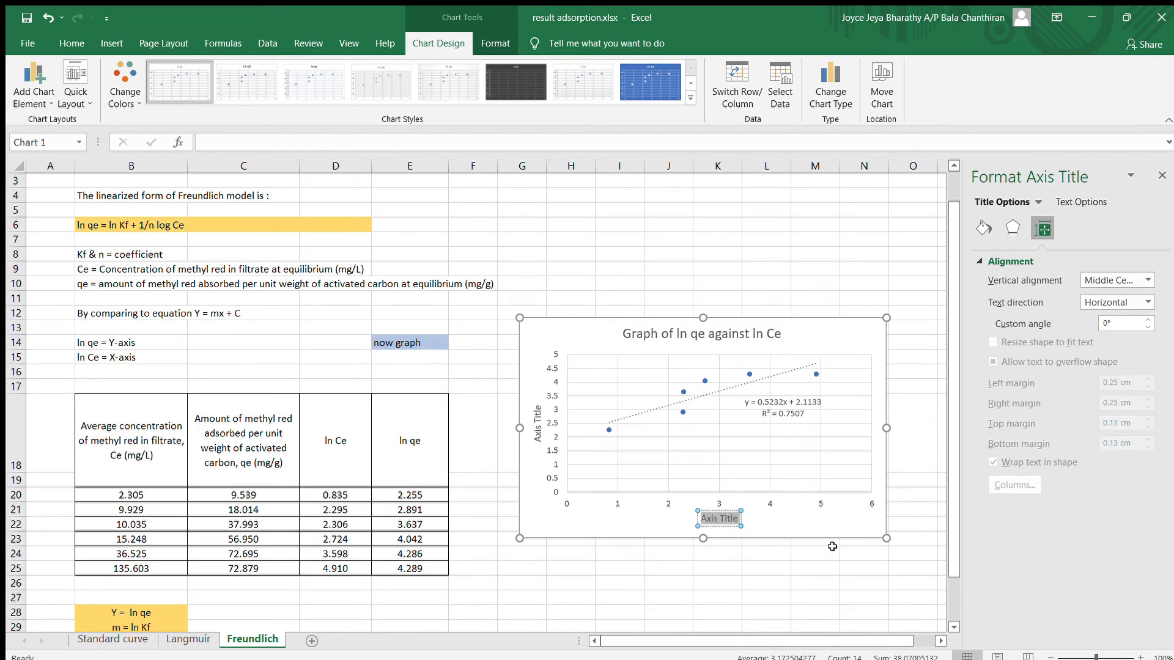
key("BackSpace")
type("ln")
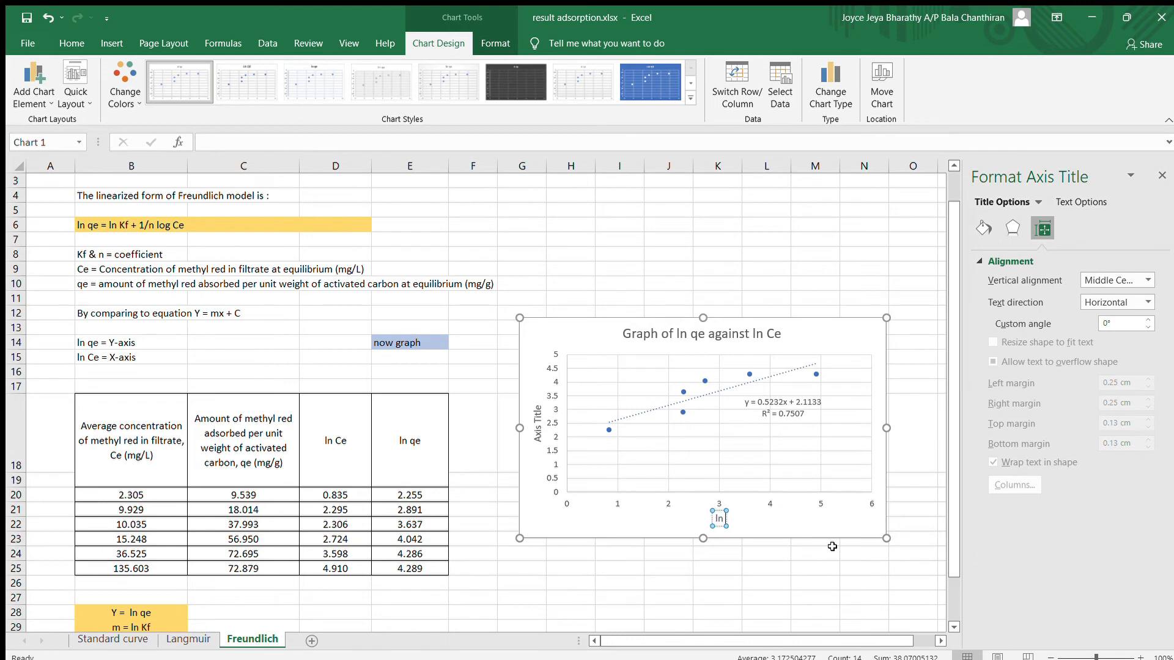
type(" Ce")
Set the chart's vertical axis title to "ln qe"
left_click(537, 432)
double_click(535, 414)
key("ctrl+a")
type("ln qe")
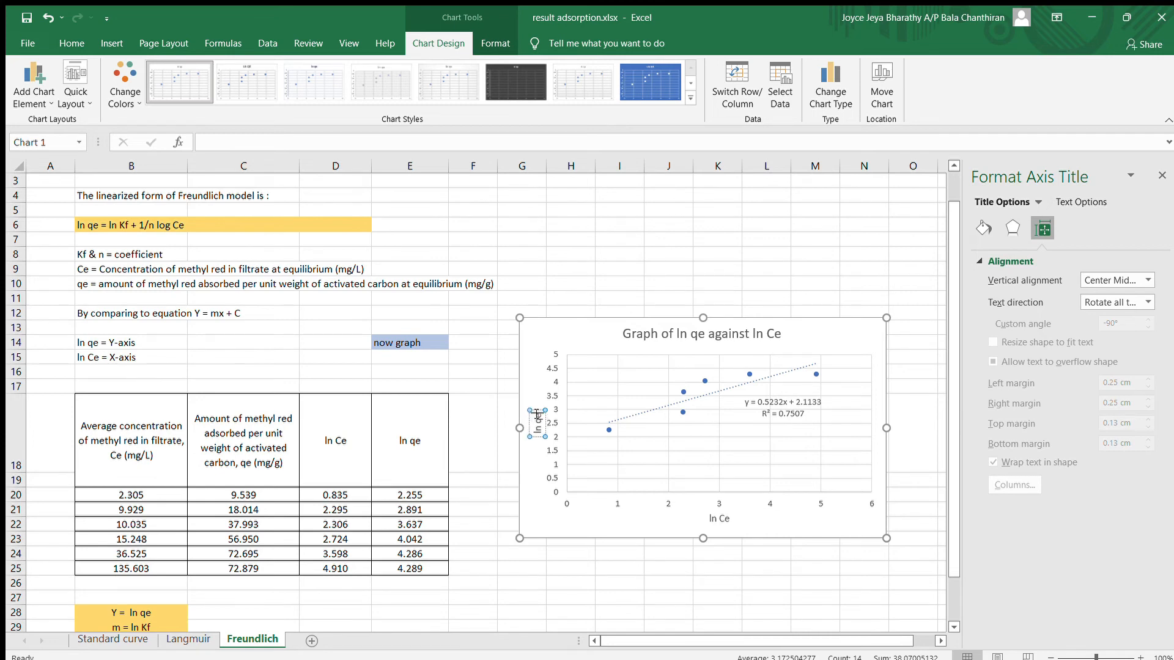
left_click(609, 553)
Enter "From the equation" in D28 and the trendline equation "y= 0.5232x + 2.1133" in D29
scroll(281, 462, "down", 3)
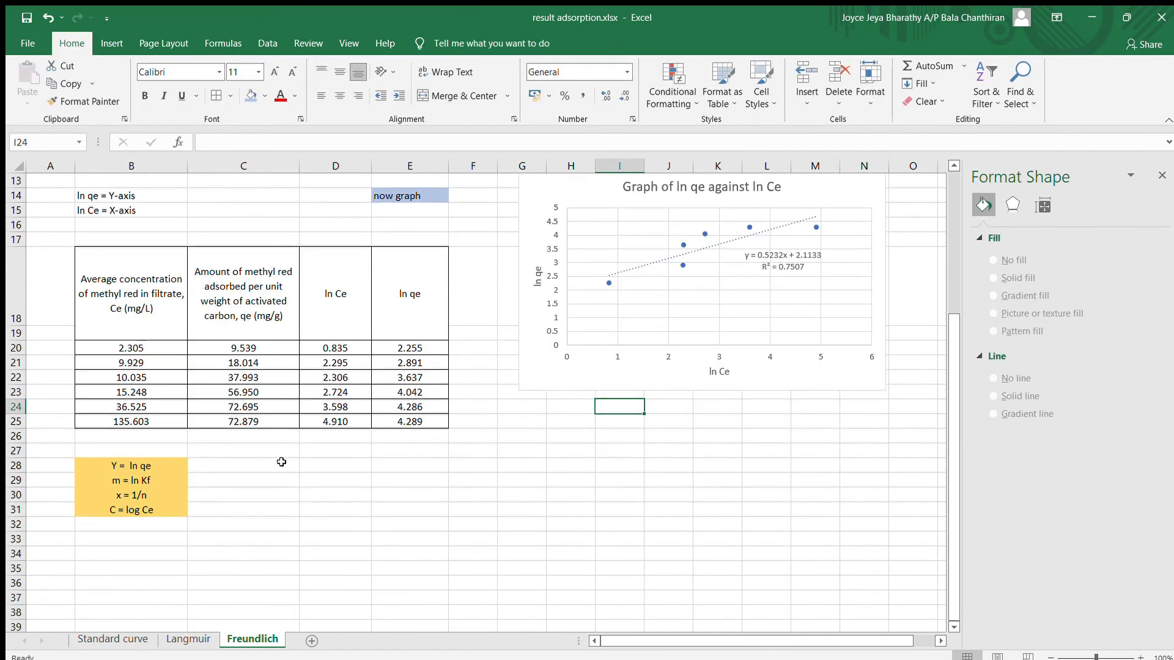
left_click(307, 463)
type("Fr")
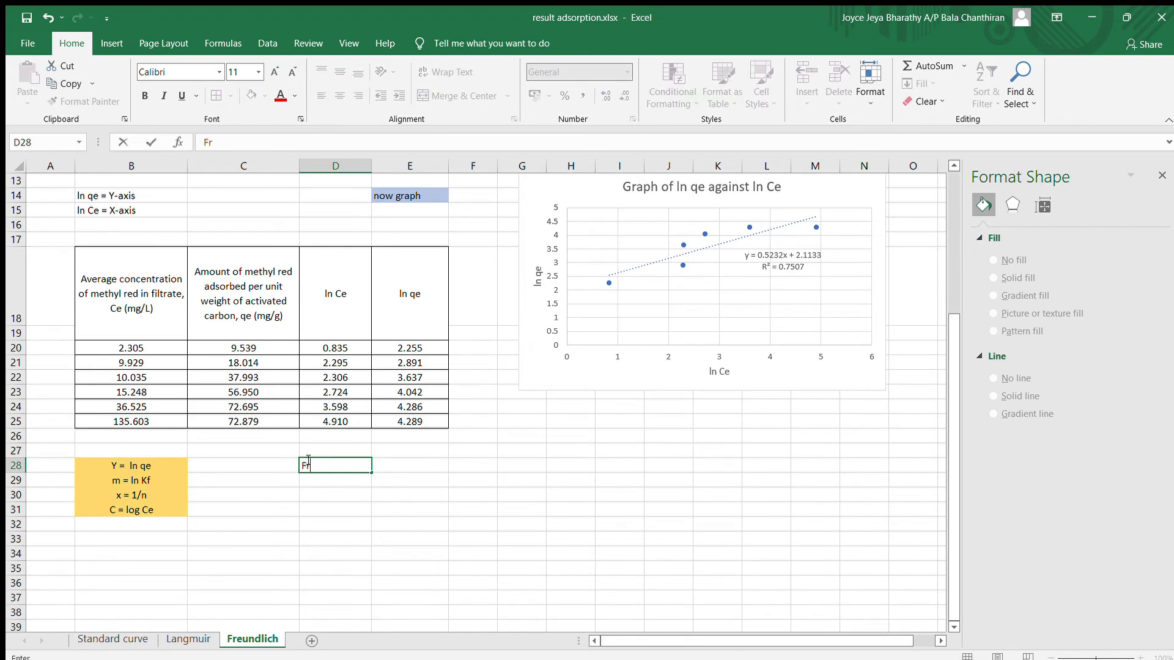
type("om the equation")
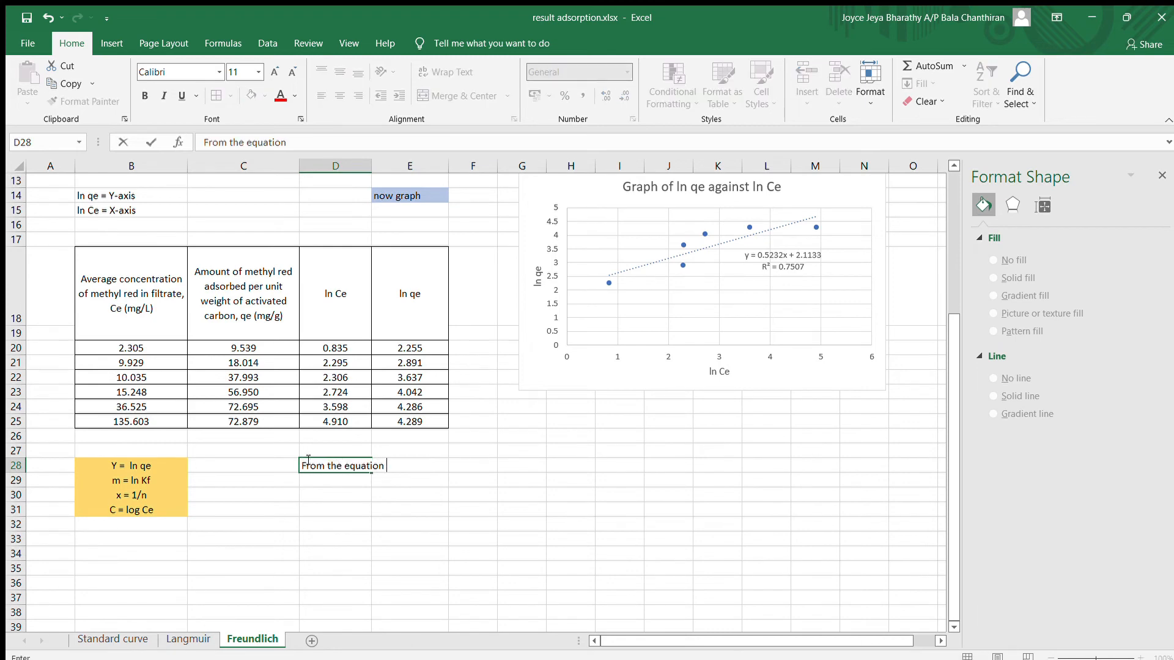
key("Return")
type("y= 0523x +")
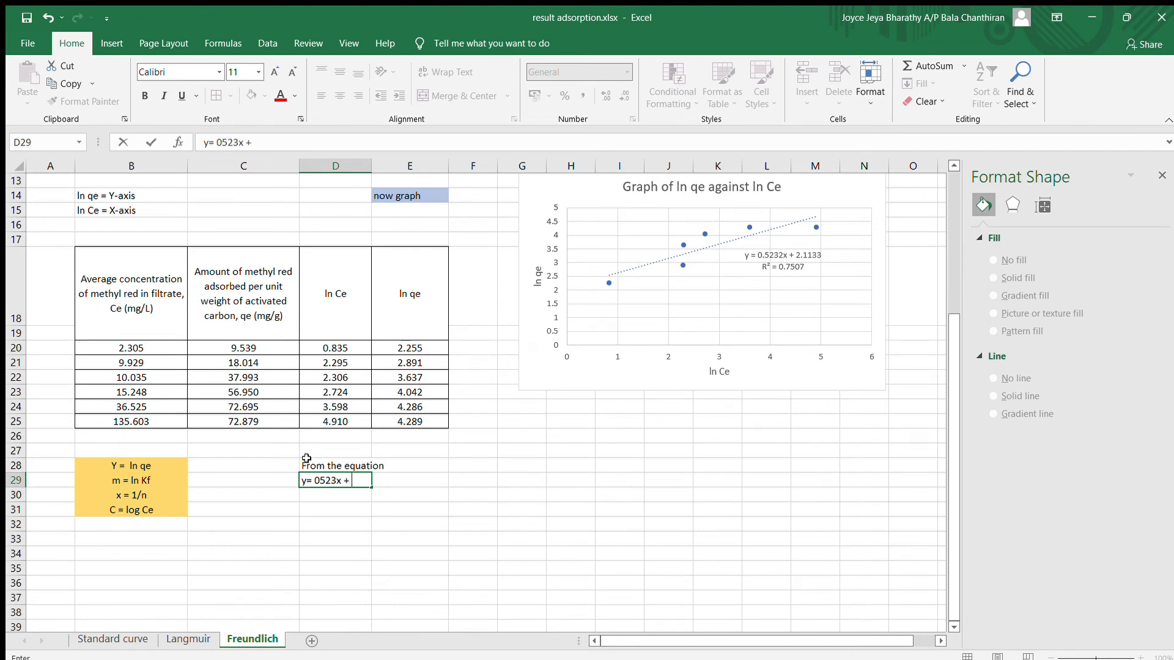
key("BackSpace")
key("BackSpace")
key("BackSpace")
key("BackSpace")
key("BackSpace")
key("BackSpace")
key("BackSpace")
type(".5232x + 2.1133")
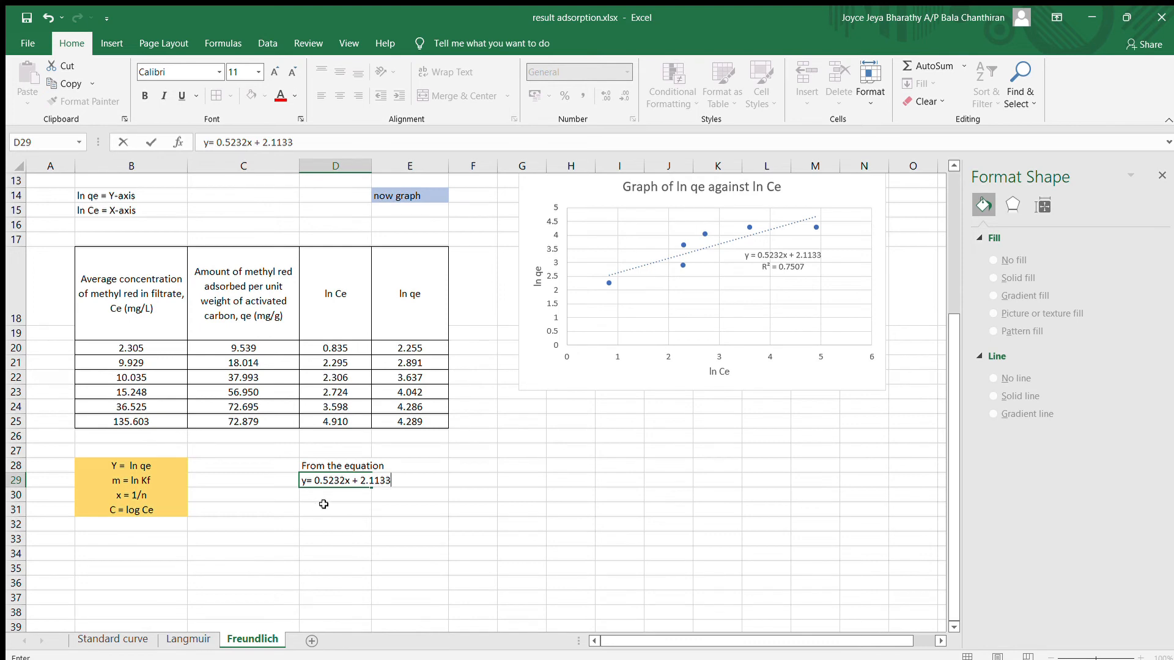
Enter "Hence," in D31 and the label "ln Kf =" in D33
left_click(331, 510)
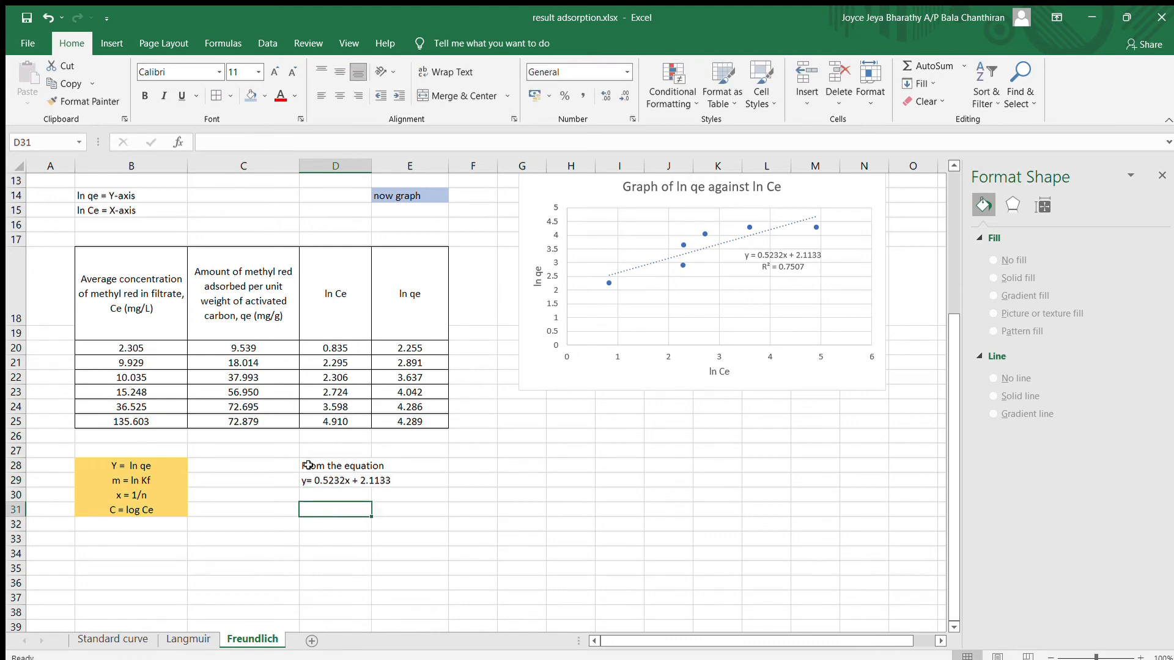
type("Hence")
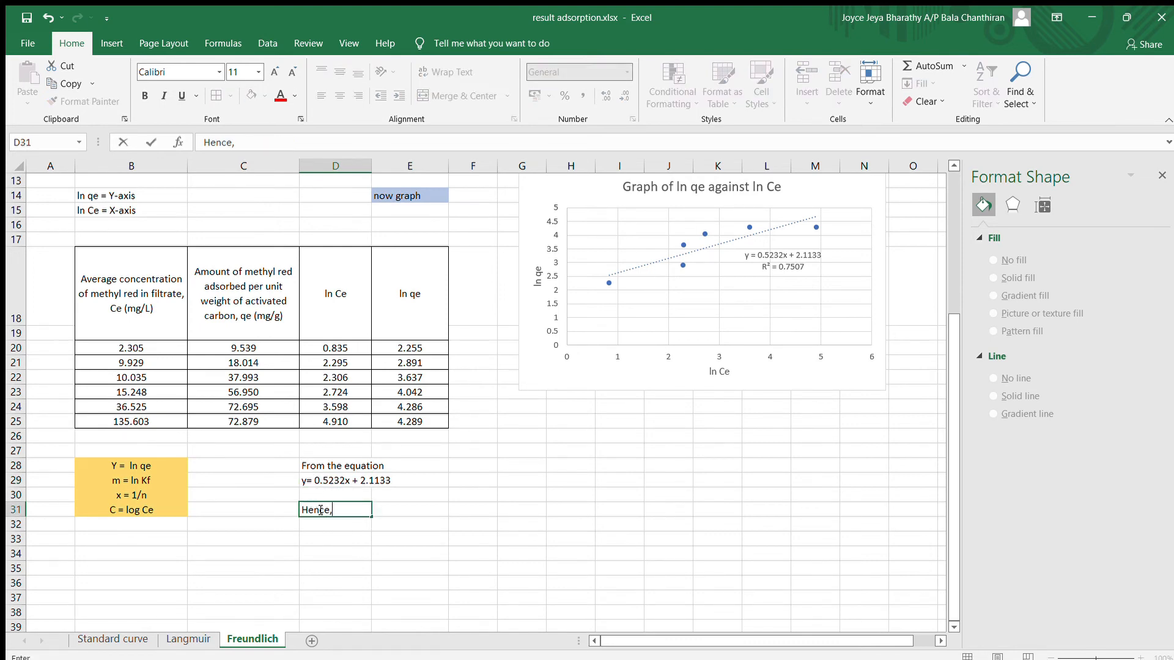
type(",")
key("Return")
key("Return")
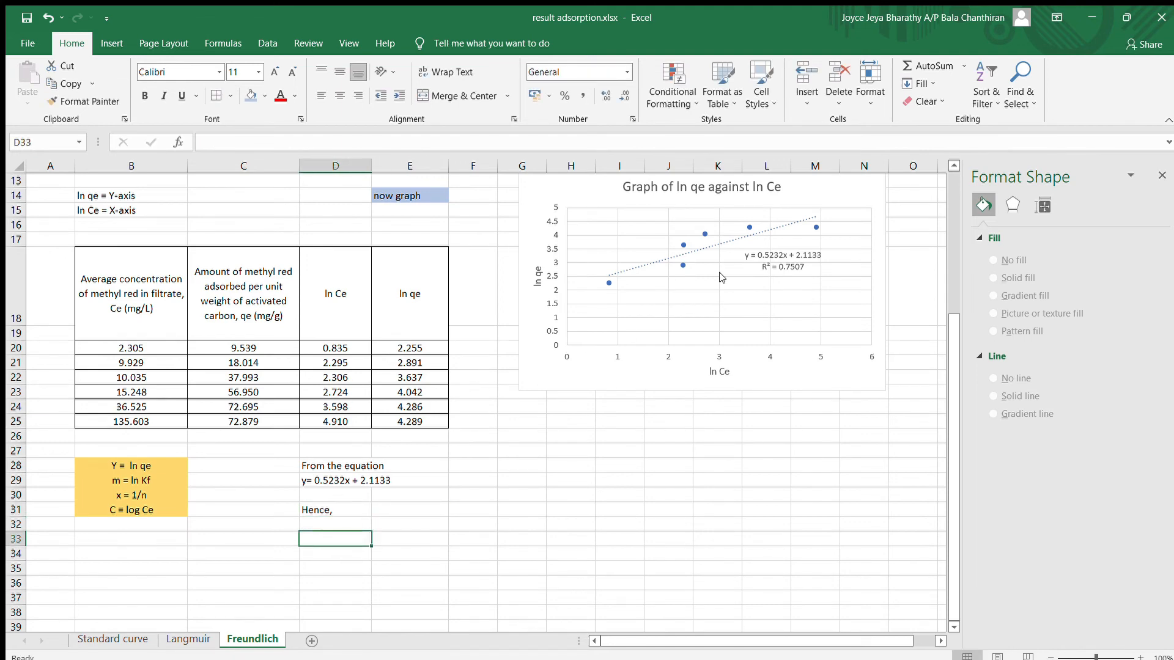
type("ln Kf =")
left_click(413, 540)
Right-align the label cells D33:D37 and left-align the value cells E33:E37
left_click_drag(342, 539, 365, 597)
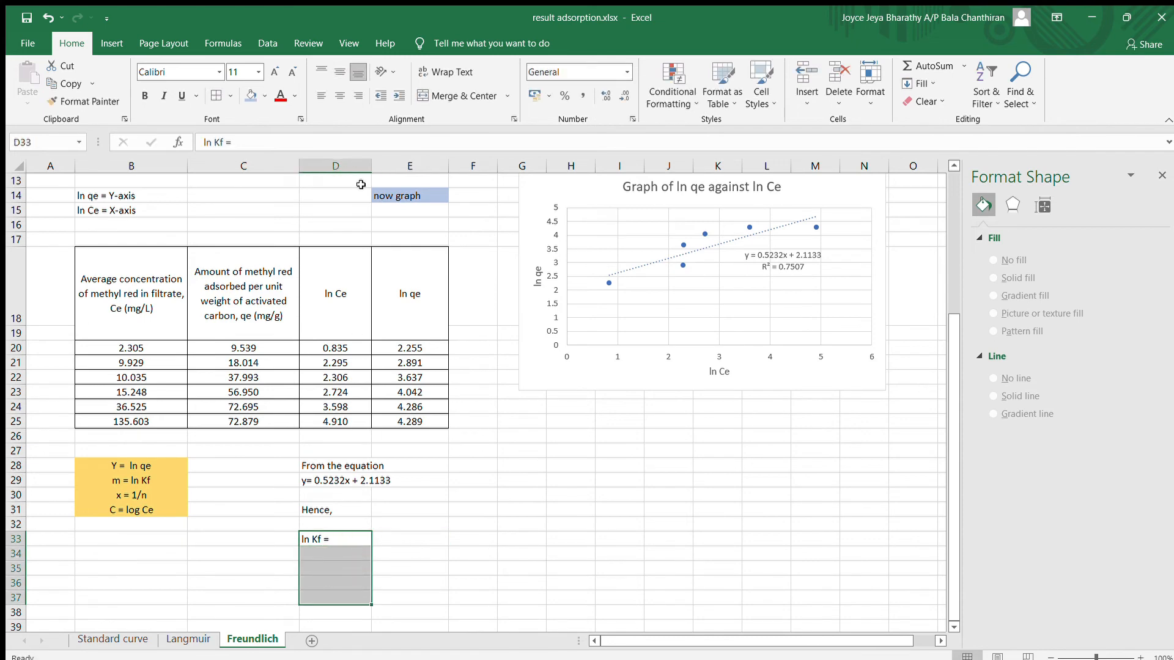
left_click(359, 96)
left_click(405, 537)
left_click_drag(405, 546, 409, 598)
left_click(322, 94)
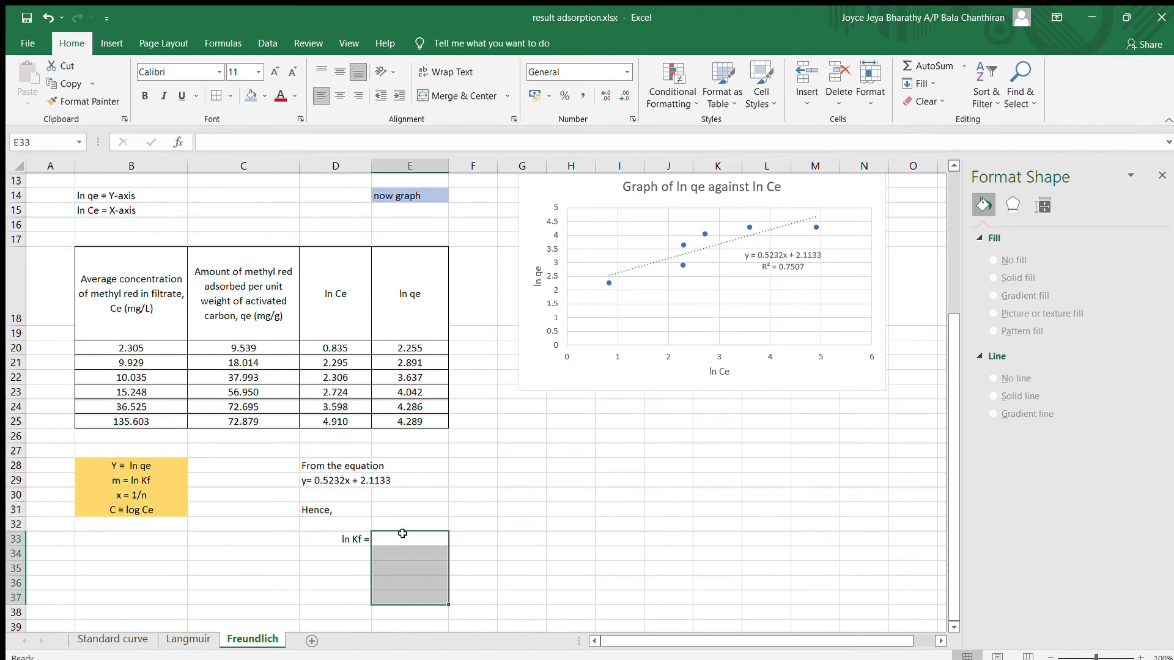
Enter the trendline intercept 2.1133 as the ln Kf value in E33
left_click(402, 536)
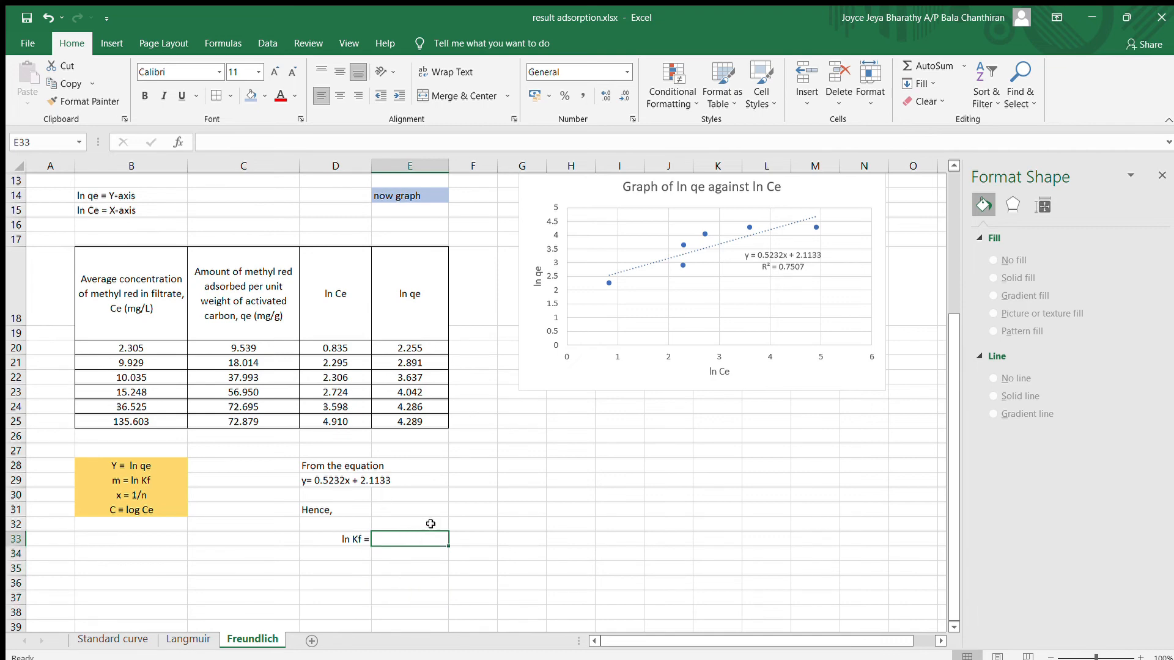
type("2.11")
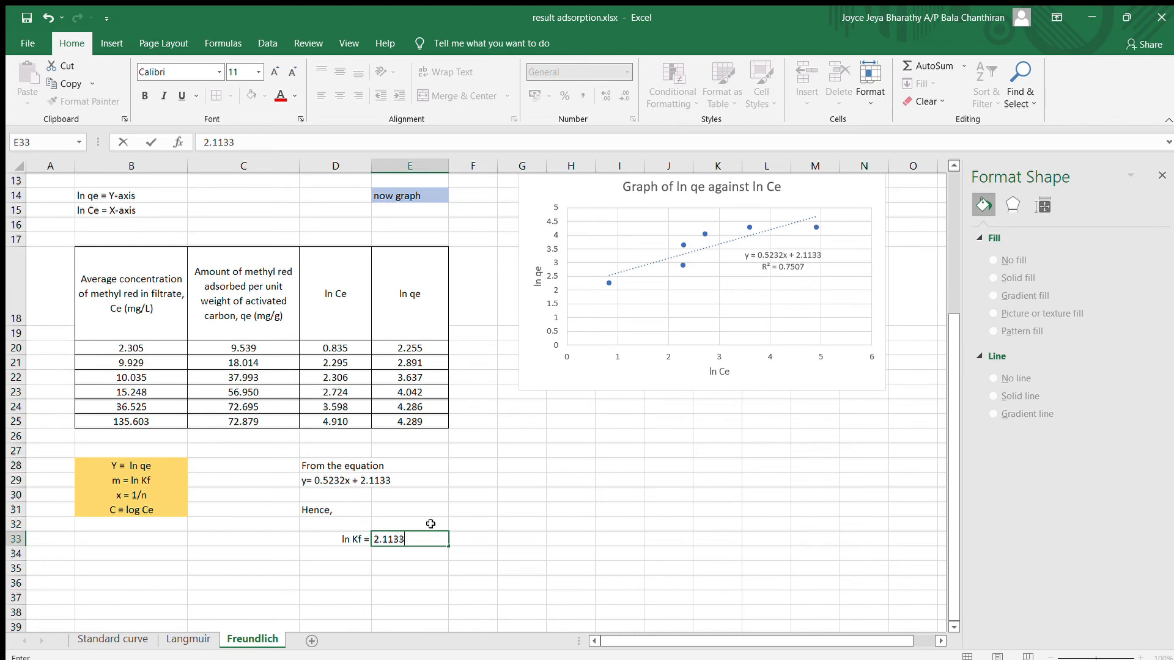
type("33")
Add the label "Kf =" in D34 and calculate Kf in E34 as the exponential of E33
scroll(430, 524, "down", 1)
left_click(367, 546)
type("kf")
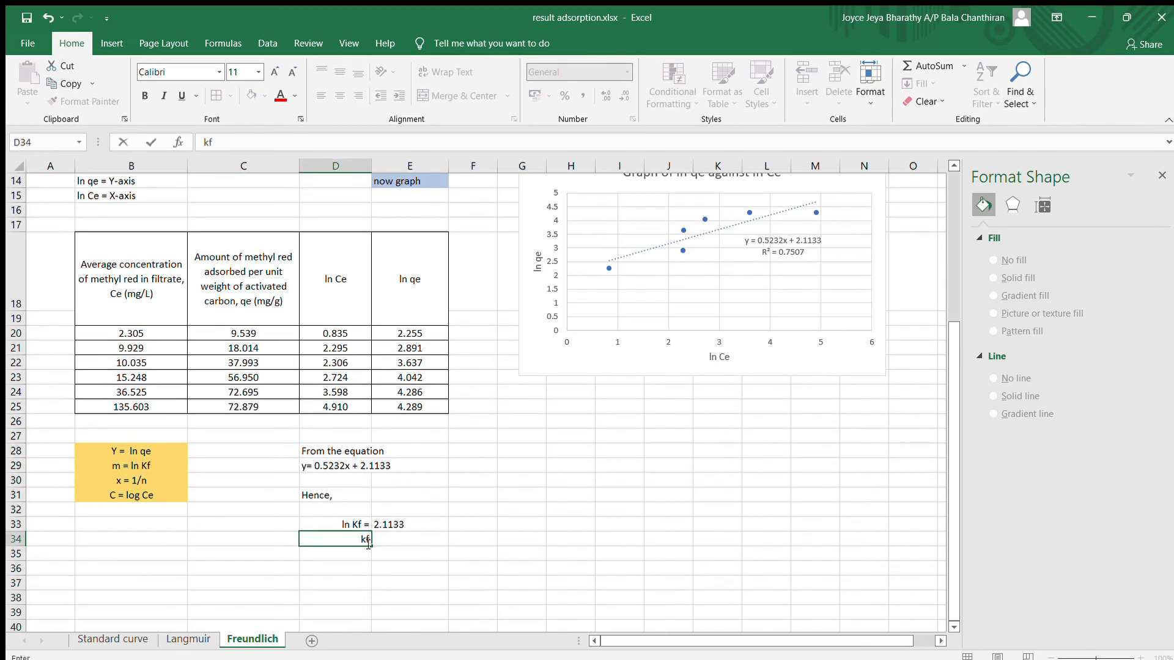
type("f =")
left_click(387, 544)
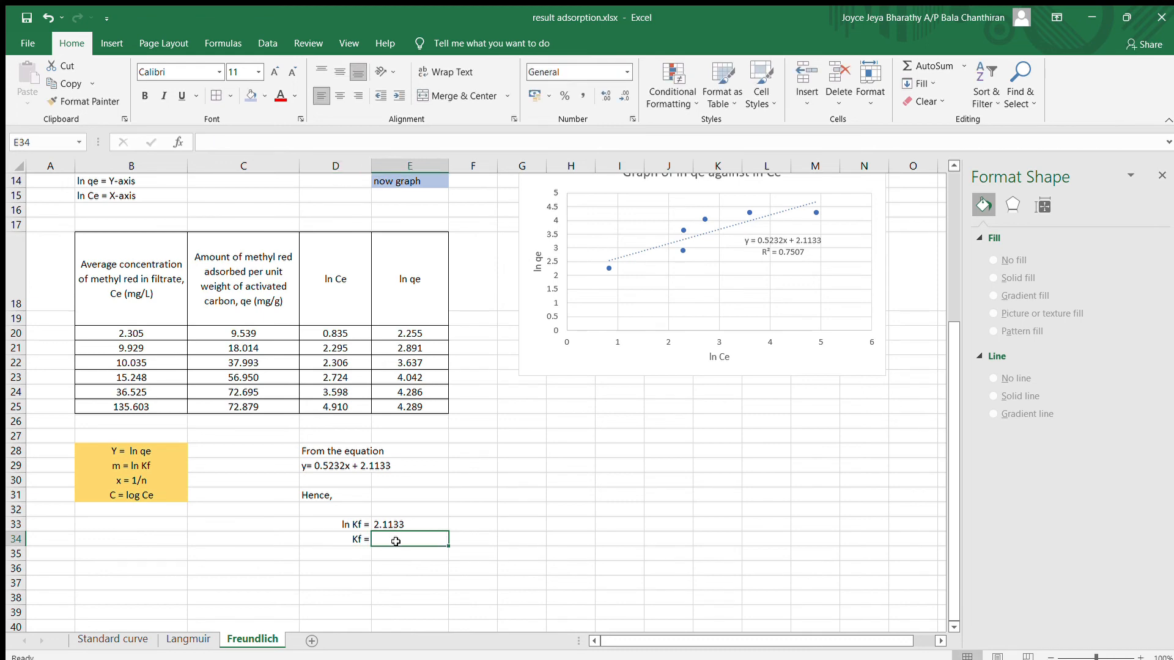
type("=exp(")
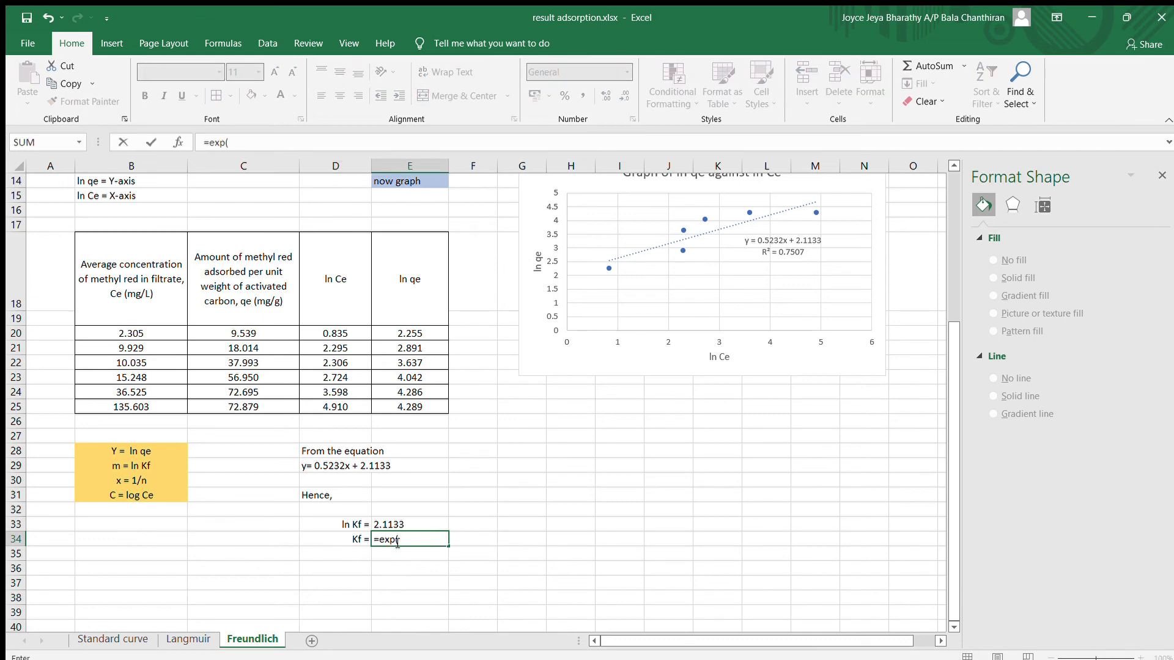
type("2")
key("BackSpace")
left_click(408, 524)
key("Return")
Reduce the Kf value in E34 to three decimal places
left_click(404, 539)
left_click(624, 96)
left_click(624, 96)
left_click(624, 96)
left_click(623, 96)
left_click(624, 96)
left_click(623, 96)
Enter the label "1/n =" in D36 and the trendline slope 0.5232 in E36
left_click(340, 569)
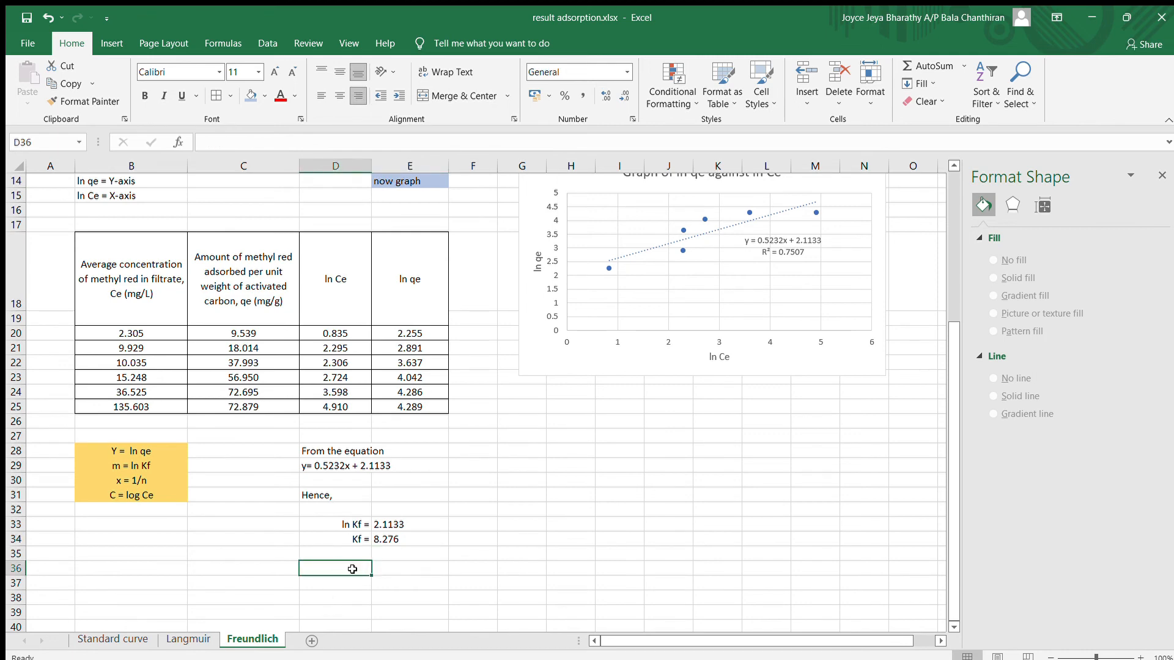
type("1/n =")
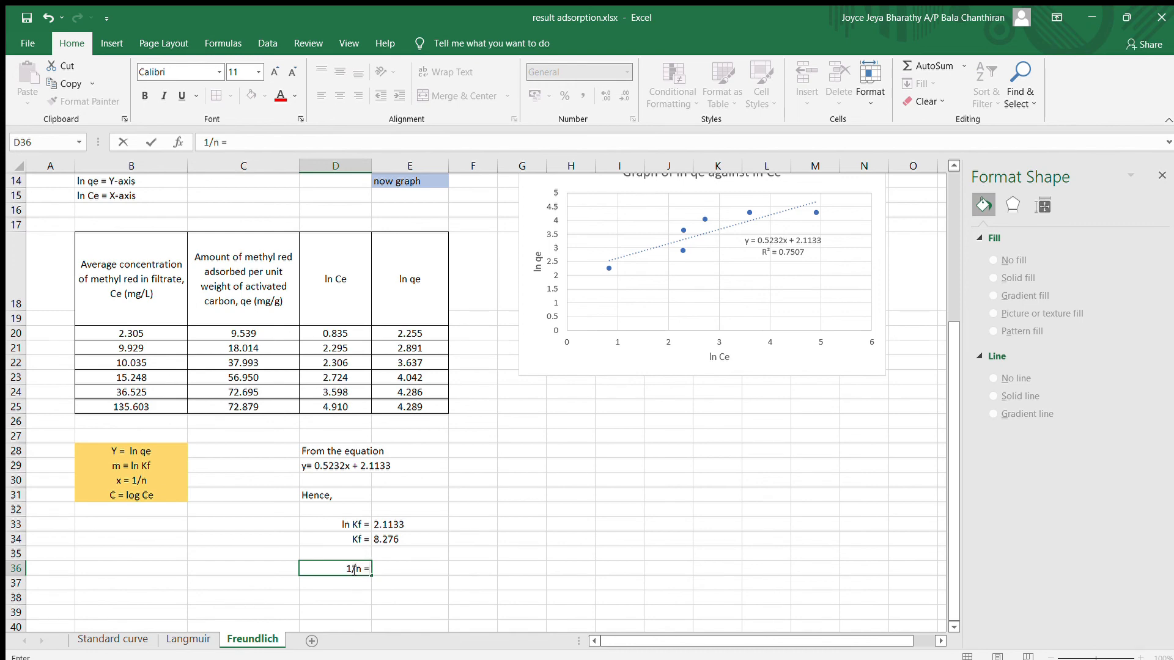
key("Tab")
type("0.")
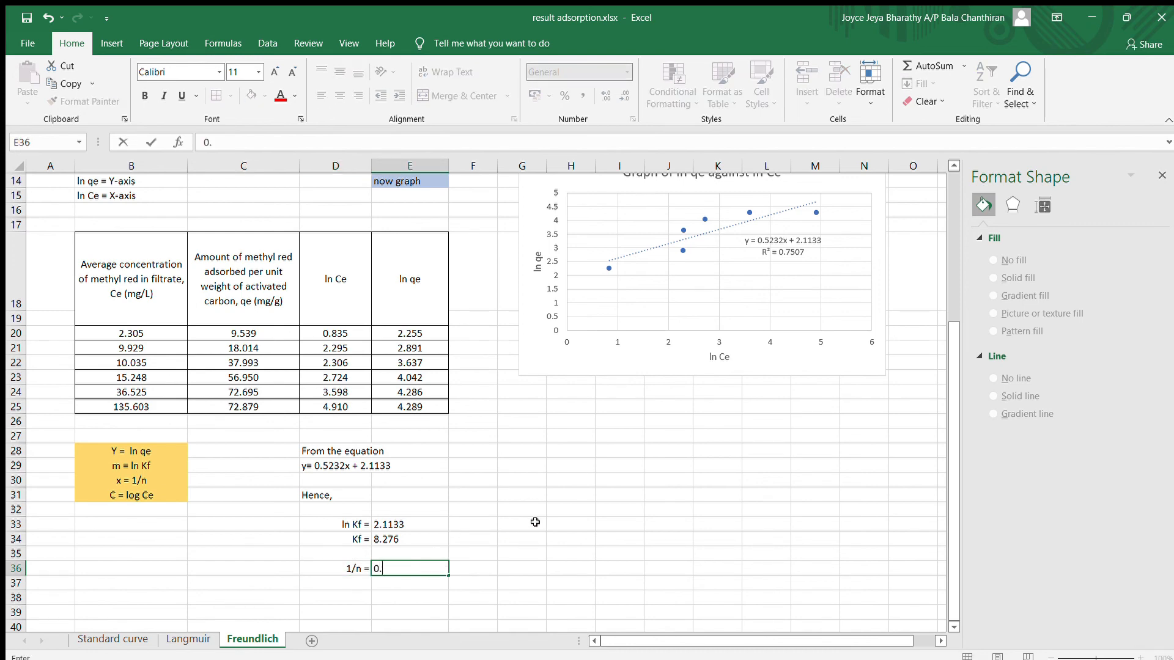
type("5232")
Add the label "n =" in D37 and calculate n in E37 as =1/E36
left_click(352, 589)
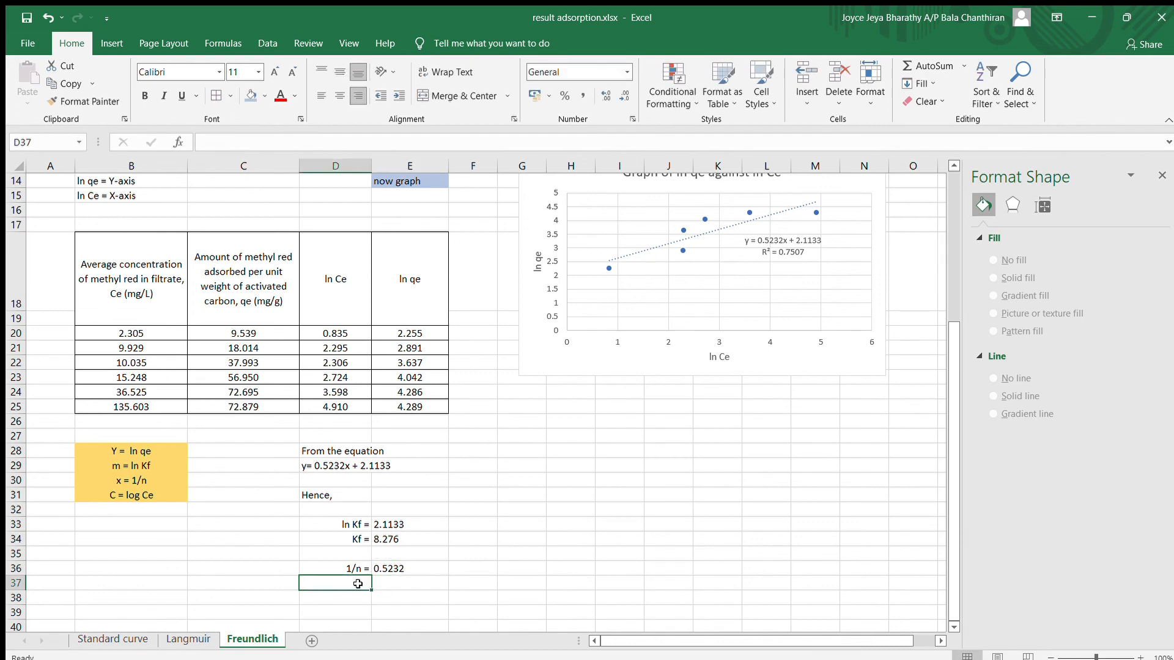
type("n")
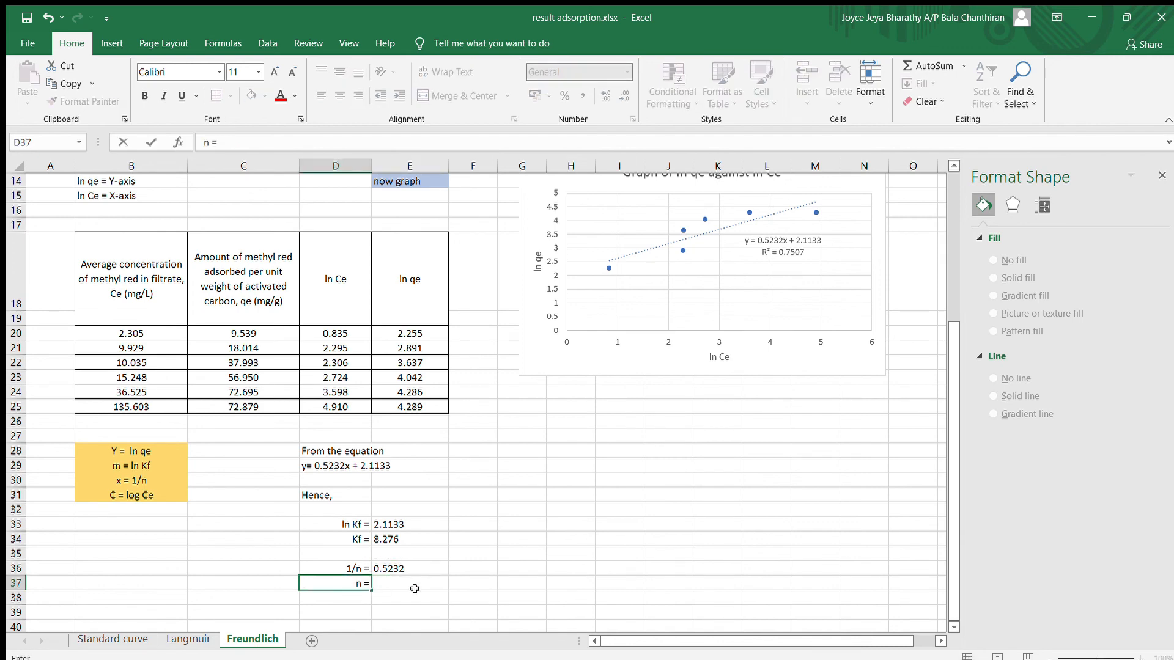
type(" =")
left_click(415, 588)
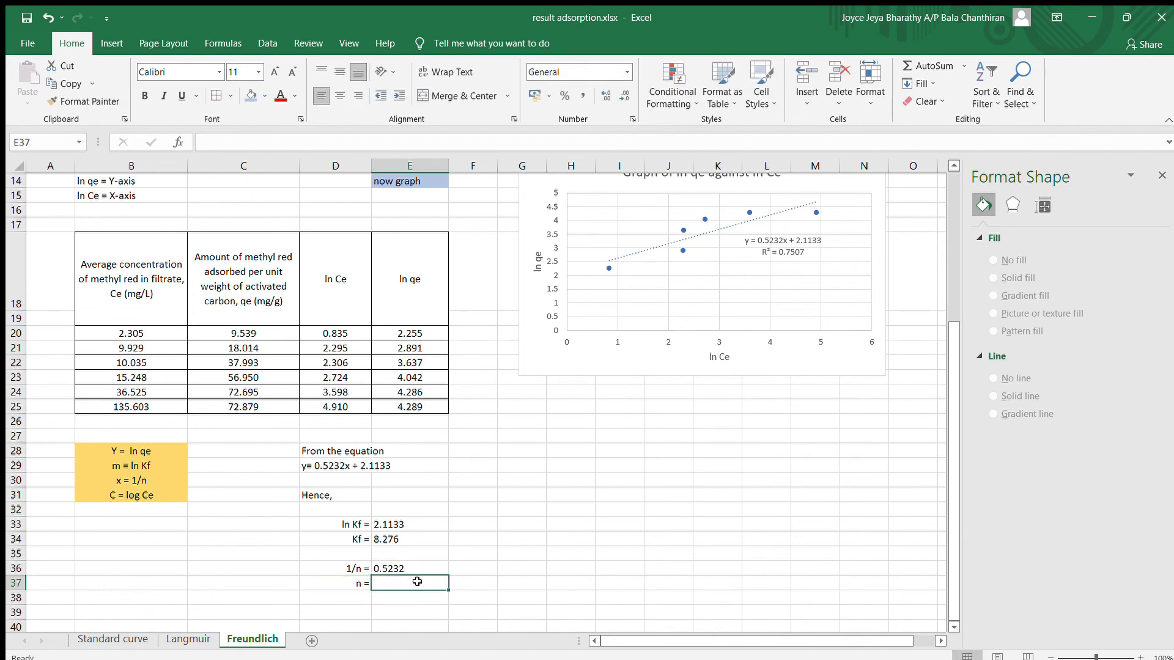
type("1/")
key("BackSpace")
key("BackSpace")
type("=1/")
left_click(417, 568)
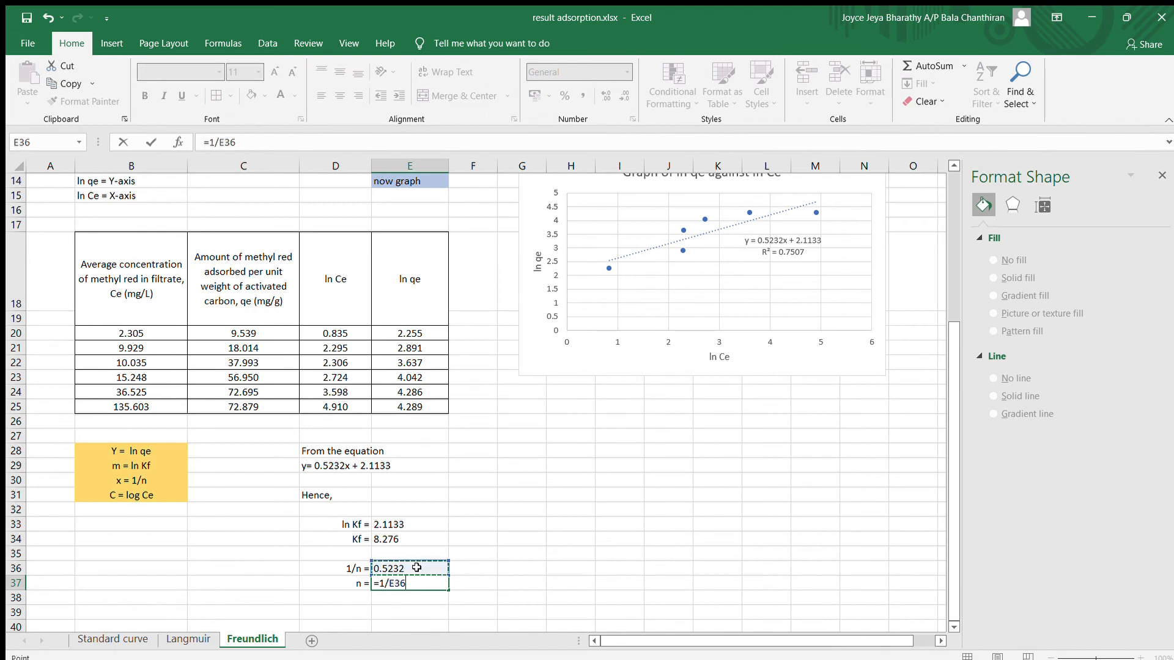
key("ctrl+Return")
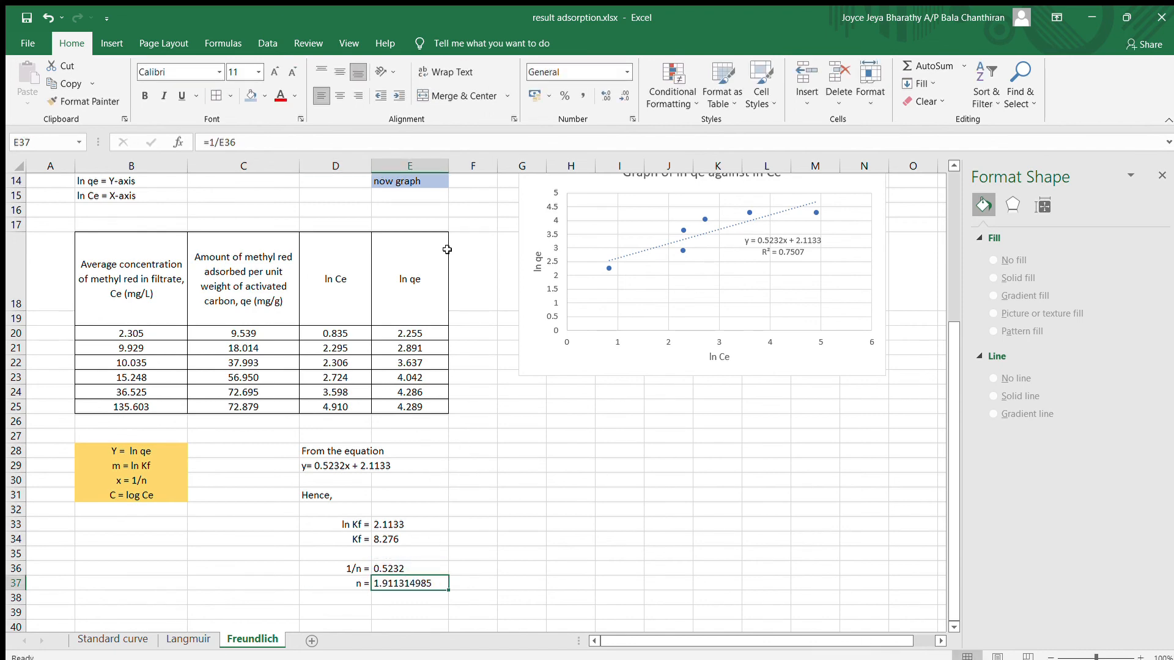
Reduce the n value in E37 to three decimal places
left_click(623, 96)
left_click(623, 95)
left_click(622, 96)
left_click(622, 96)
left_click(622, 95)
left_click(623, 95)
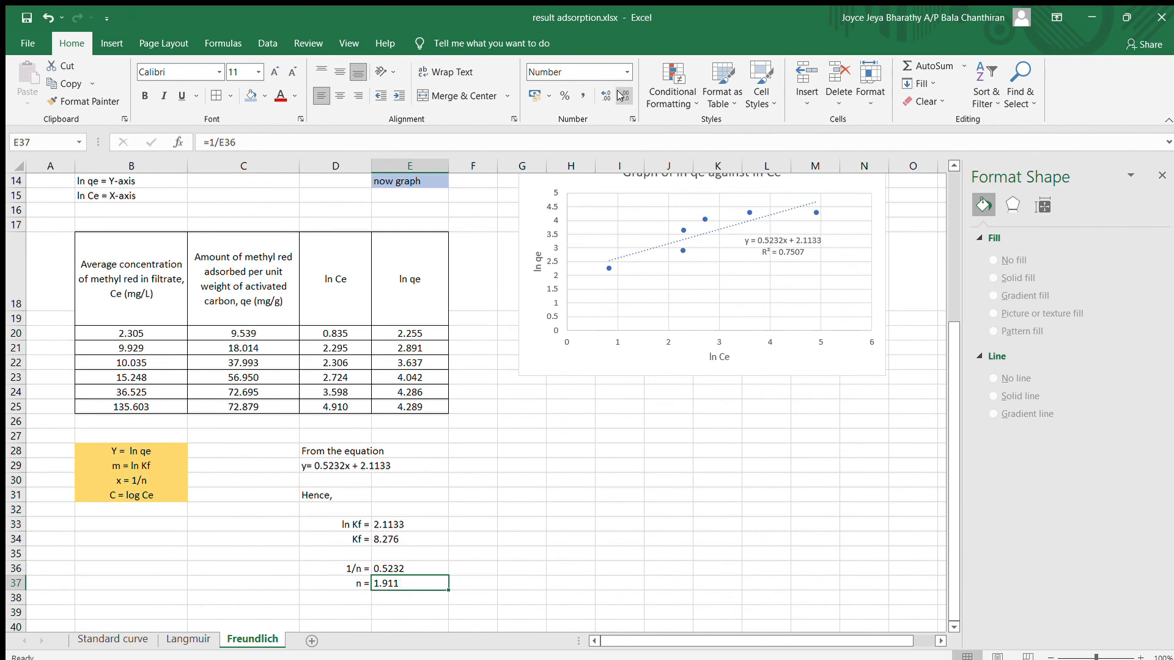
scroll(474, 469, "down", 2)
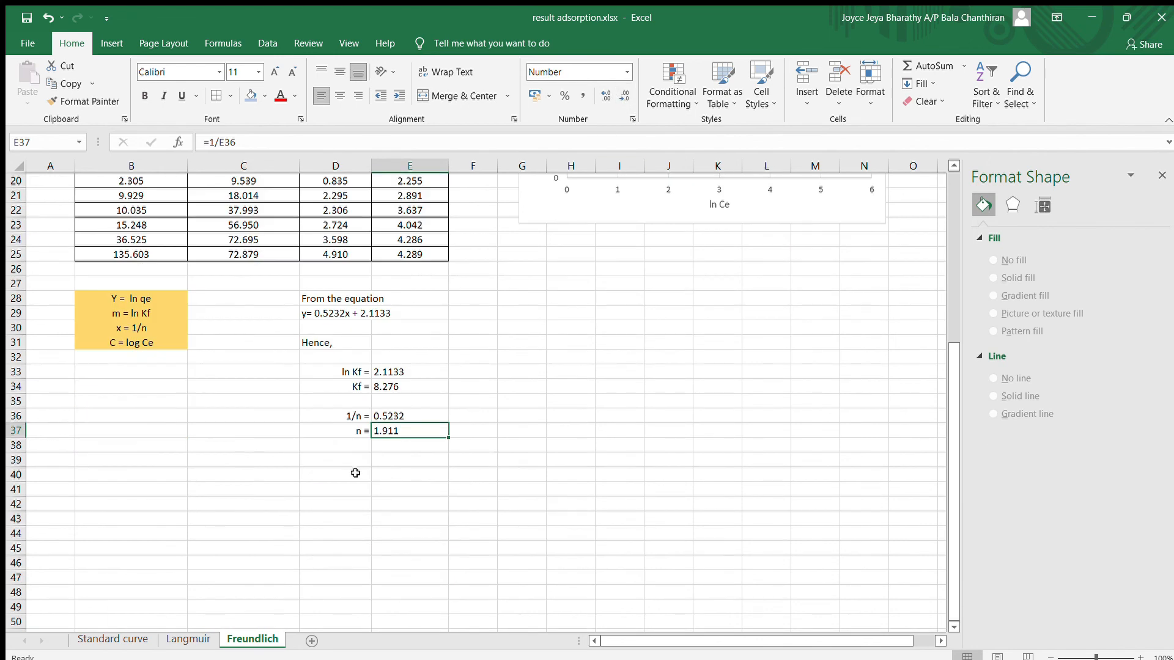
Write the conclusion "Hence, the coefficient for Kf is 8.276" in G28 and "and for n is 1.911." in G29
left_click_drag(522, 297, 721, 329)
left_click(526, 295)
type("Hence")
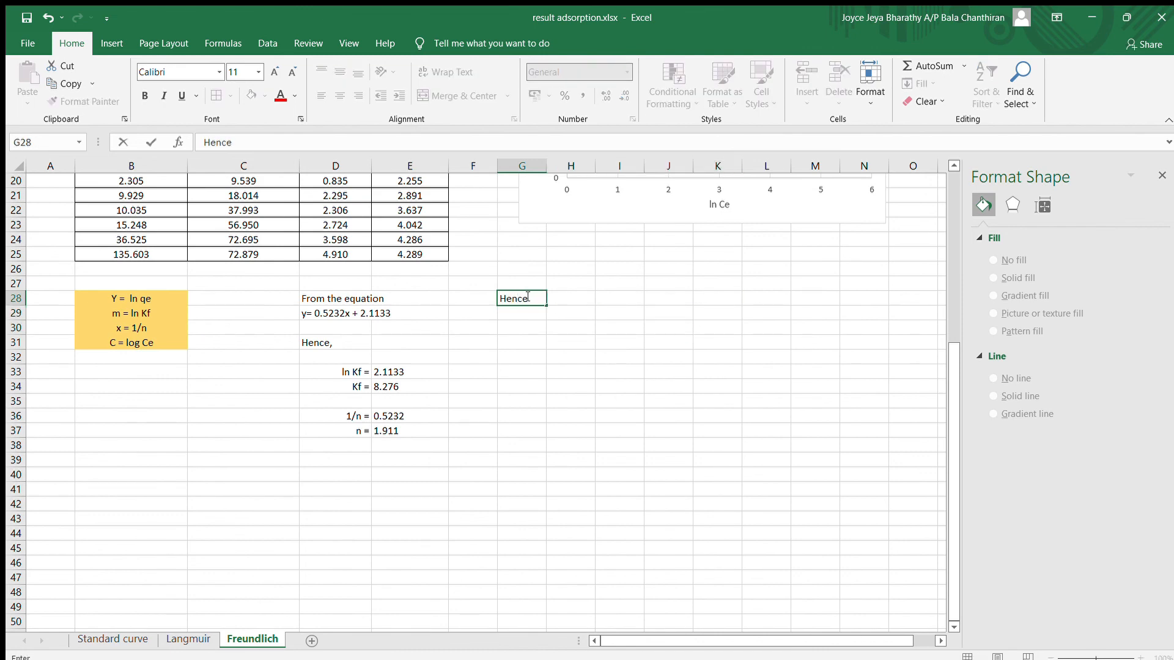
type(", the coefficient for Kf is 8.276")
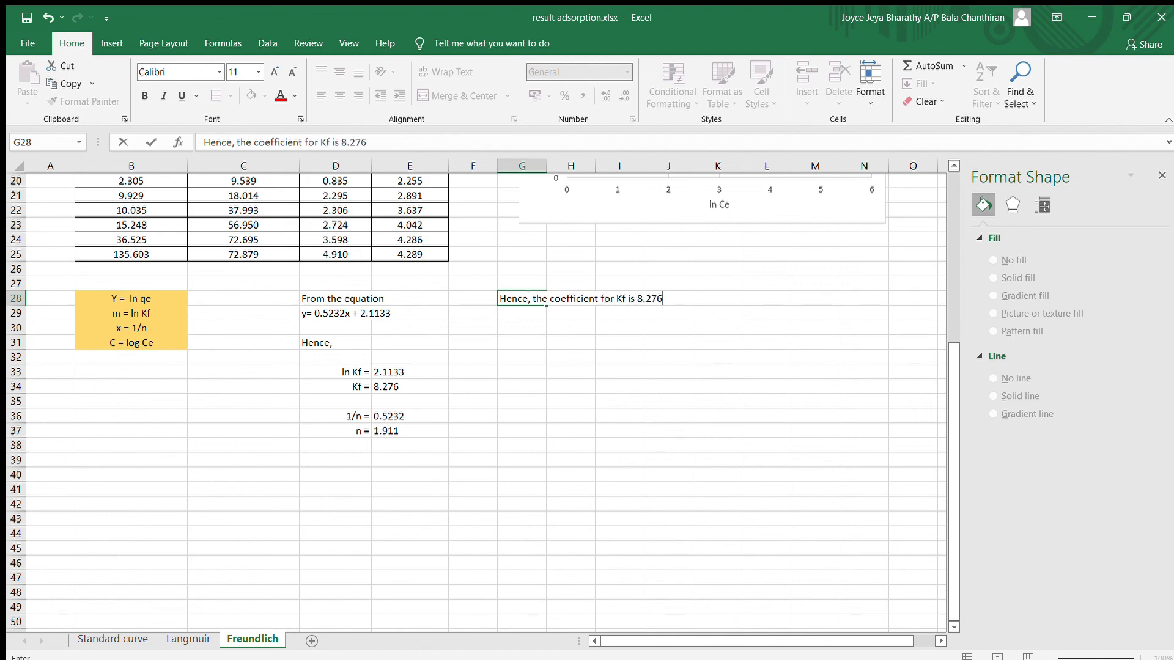
key("Return")
type("and ")
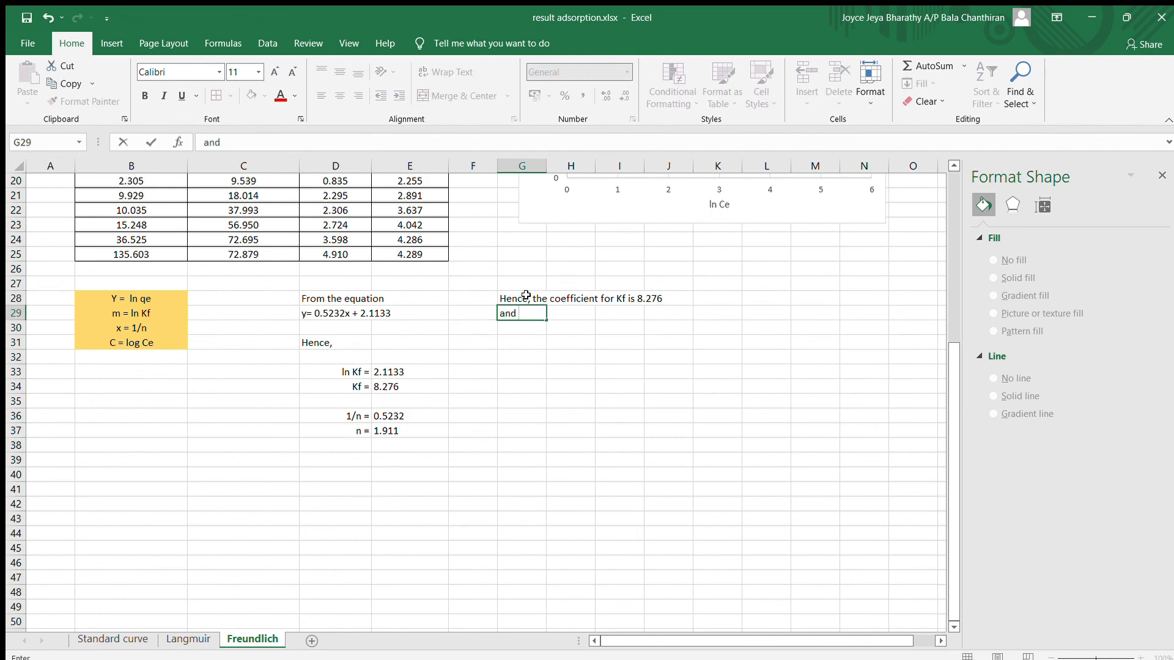
type("for n in")
type(" 1.911.")
key("Return")
key("Return")
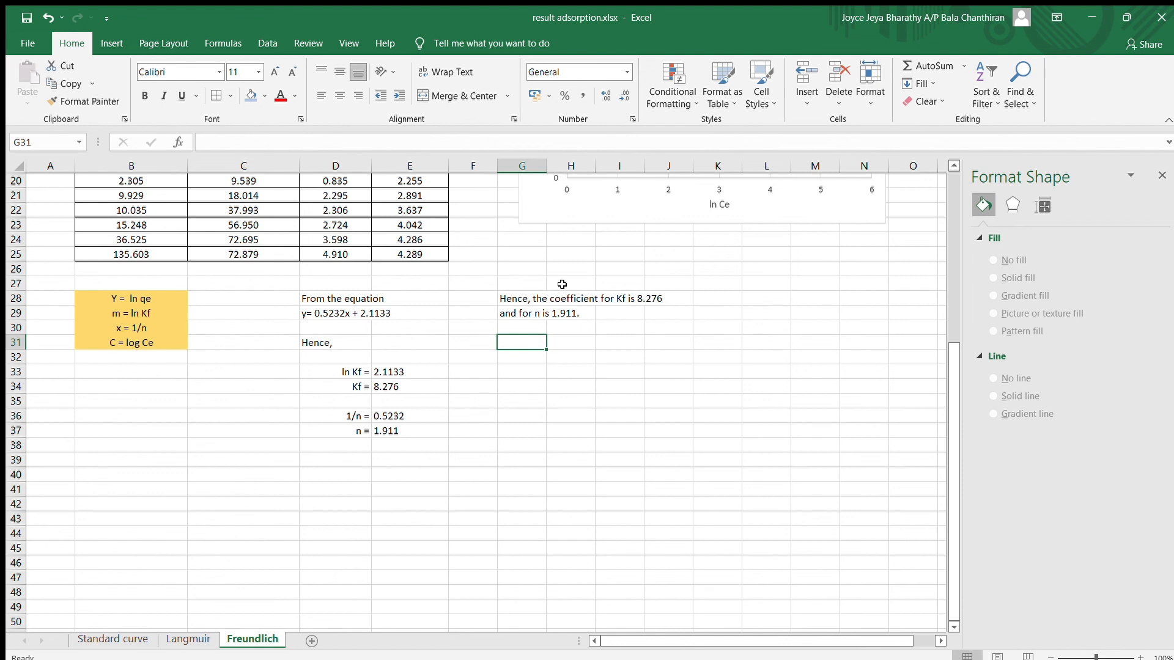
Add the remark "Since n>1, it is suited up for the adsorption." in G31 below the conclusion
type("Since")
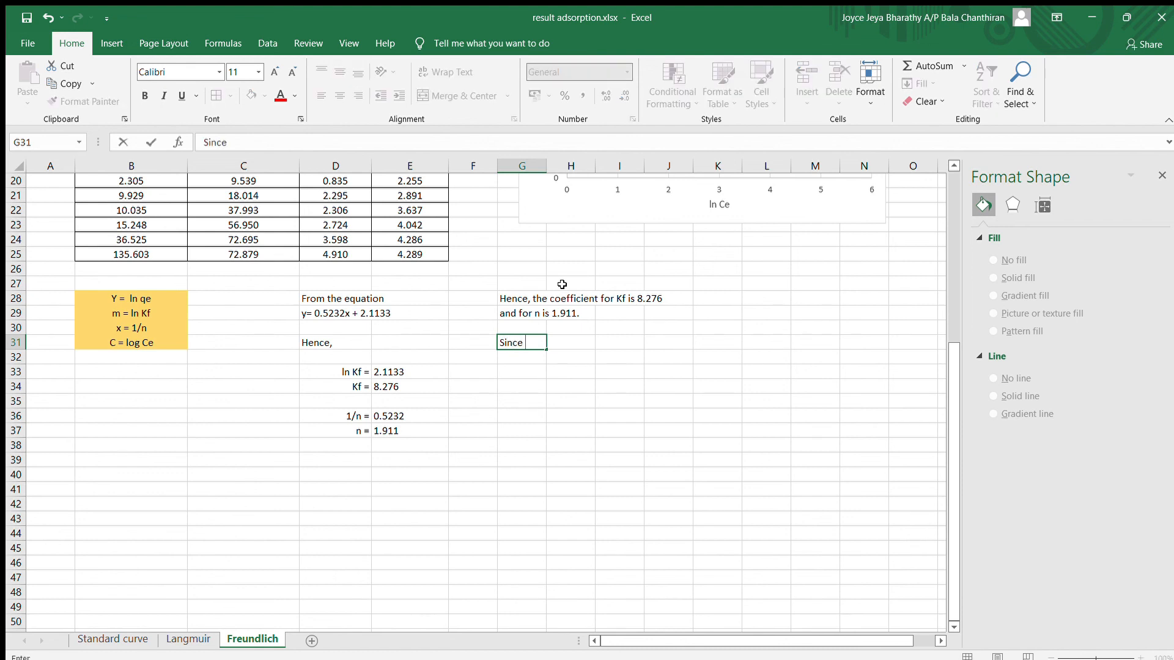
type(" n>1, it is suited up for the ")
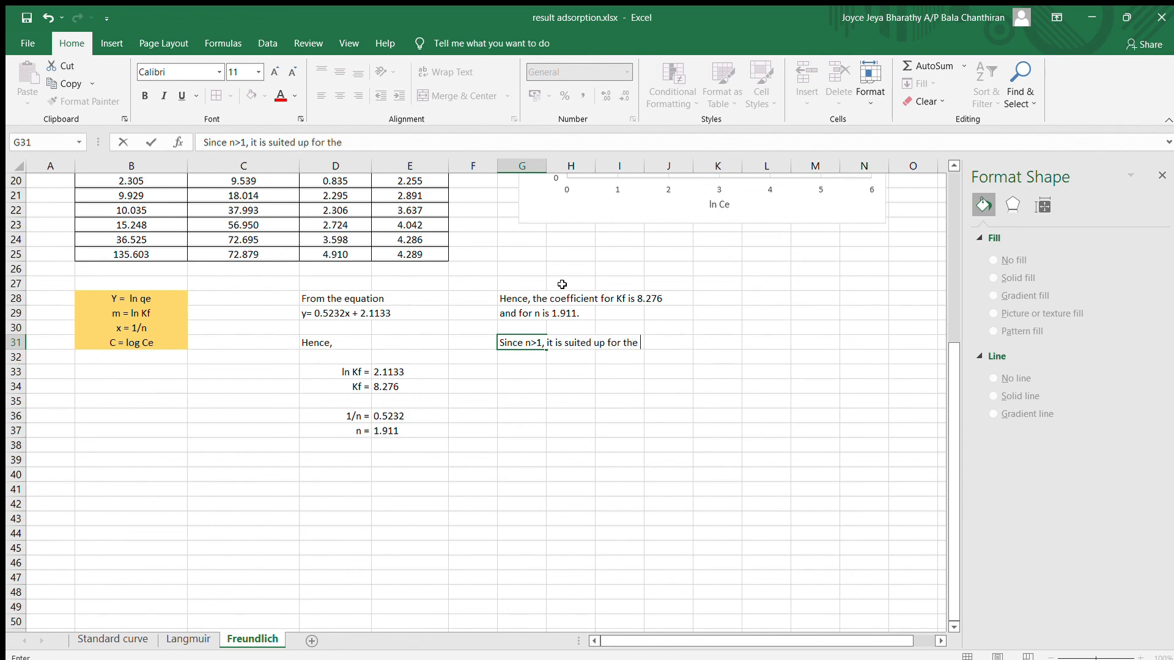
type("adsorption")
scroll(550, 330, "up", 1)
left_click(596, 388)
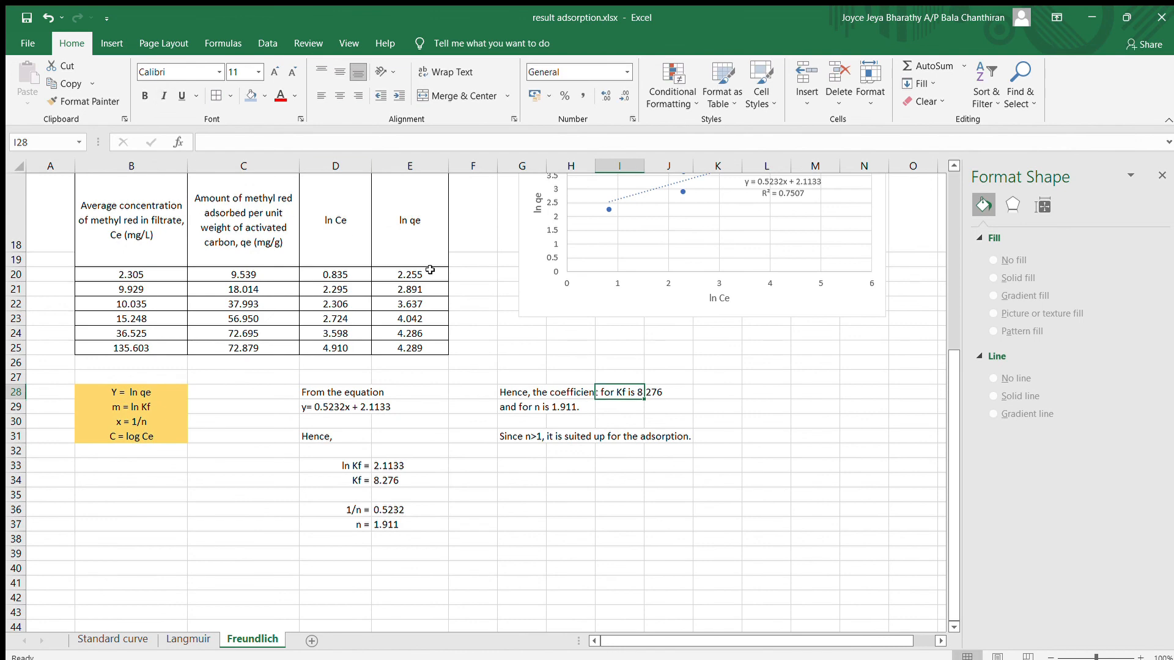
Make only the values 8.276 in G28 and 1.911 in G29 bold within the conclusion text
left_click(524, 394)
double_click(342, 141)
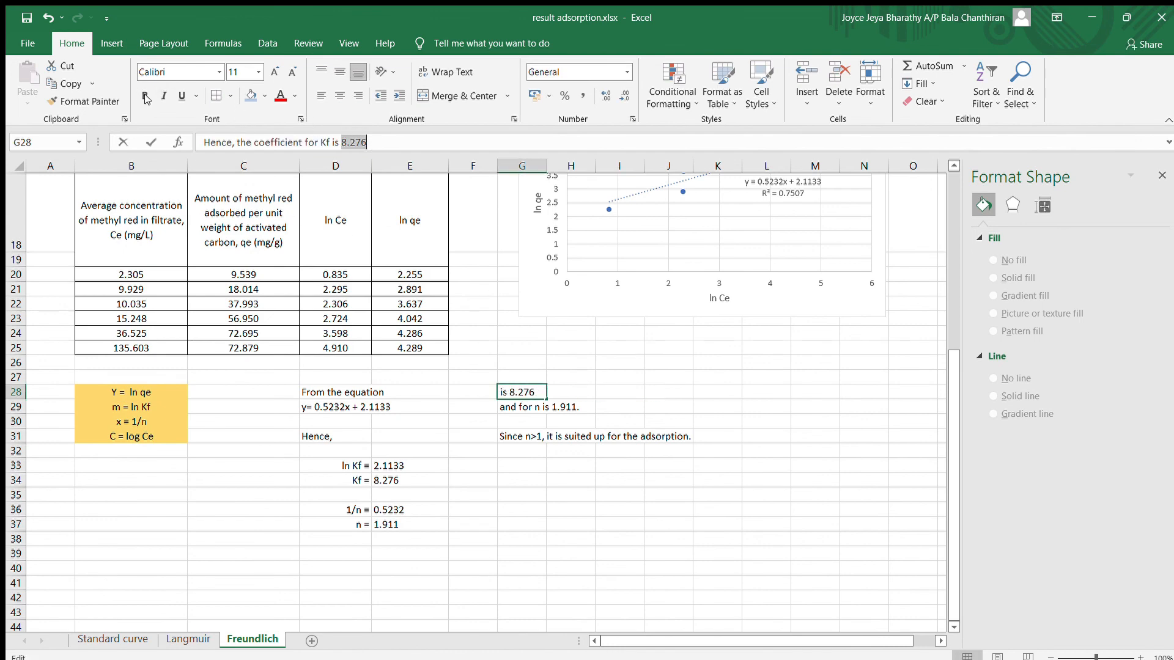
left_click(144, 96)
left_click(553, 409)
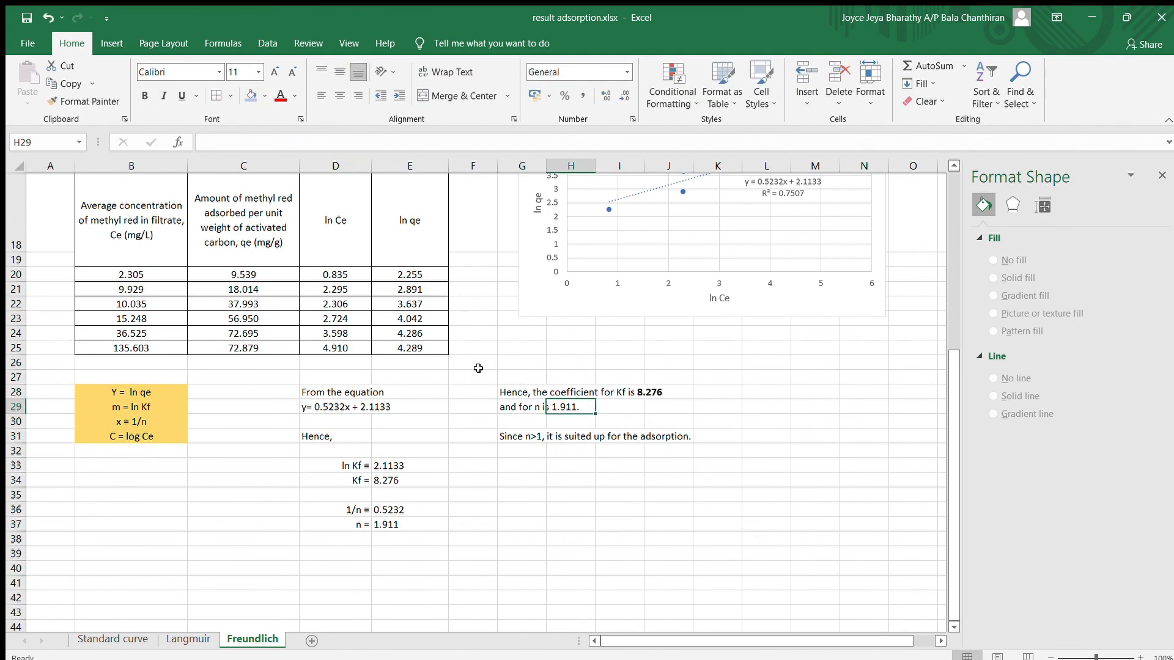
double_click(294, 143)
left_click(145, 95)
left_click(570, 451)
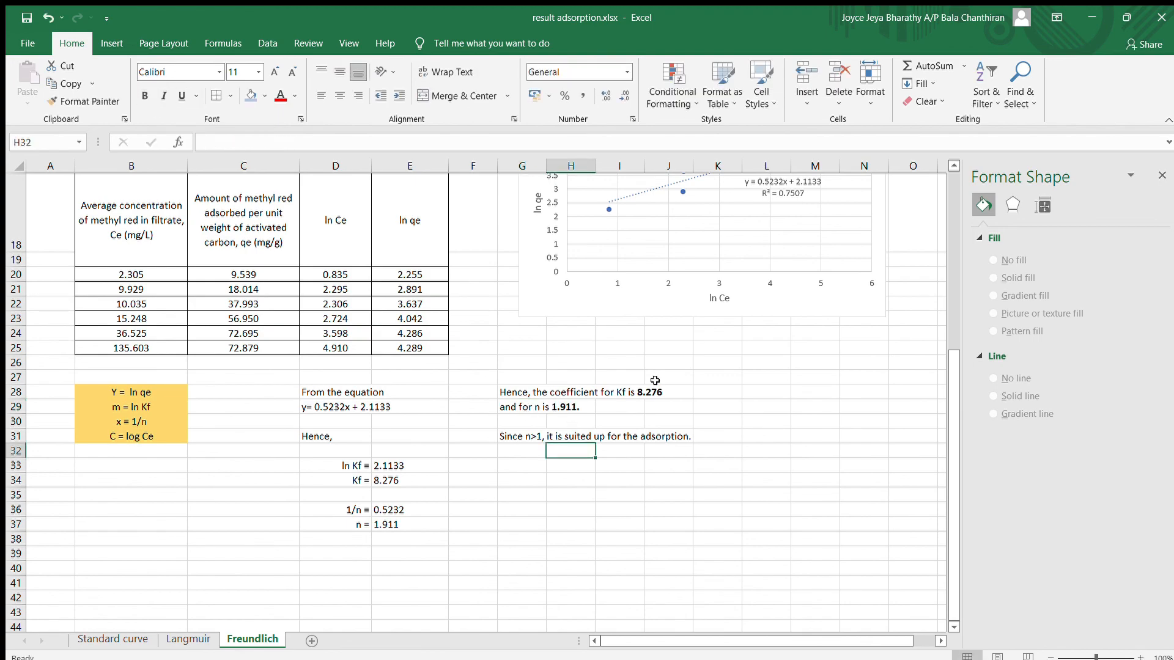
scroll(570, 450, "up", 2)
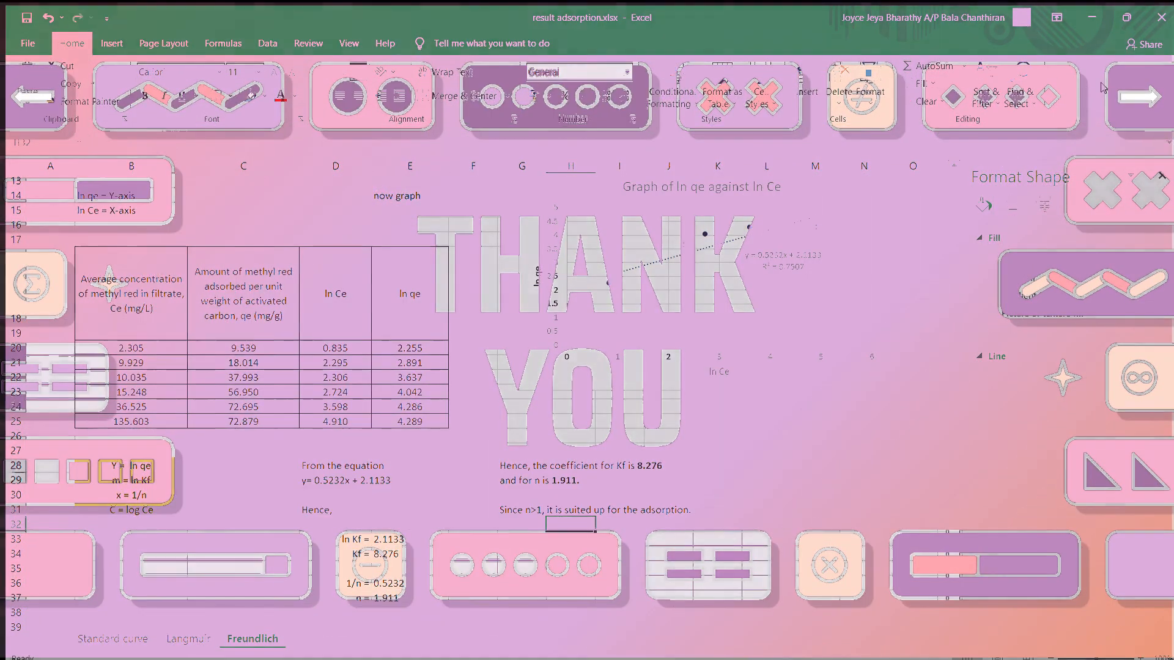